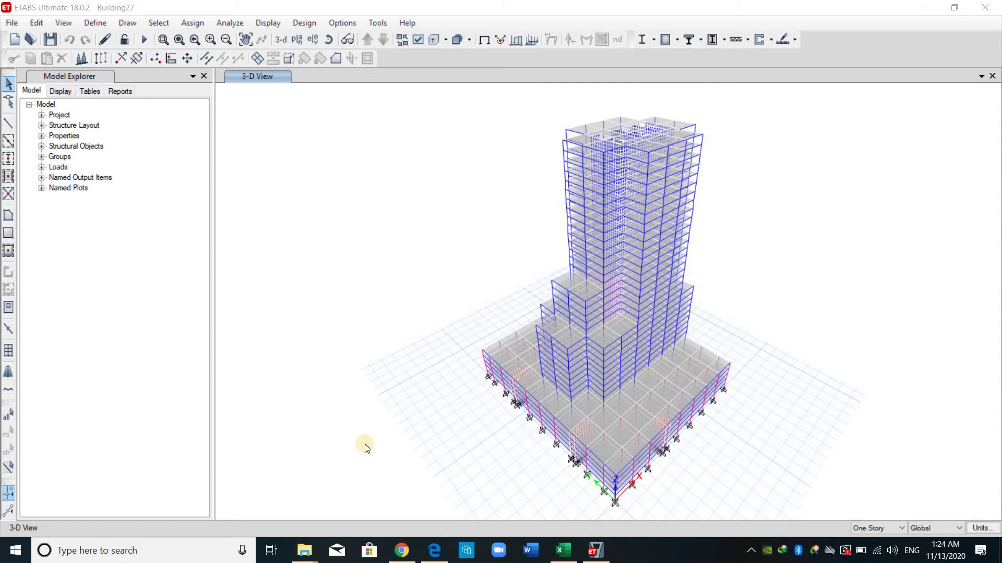
# - Start defining a new time history function of the From File type
pyautogui.click(95, 23)
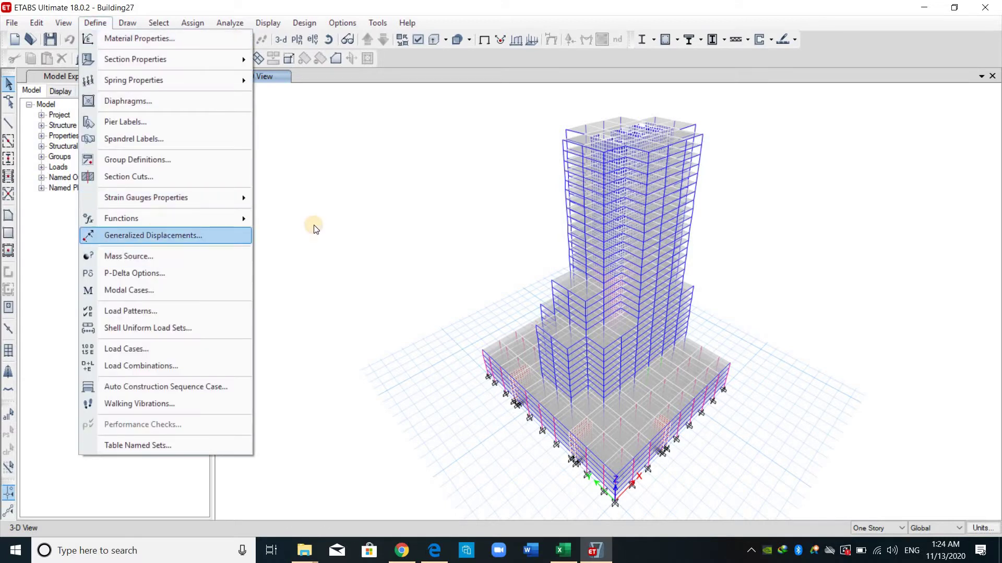
pyautogui.moveTo(162, 218)
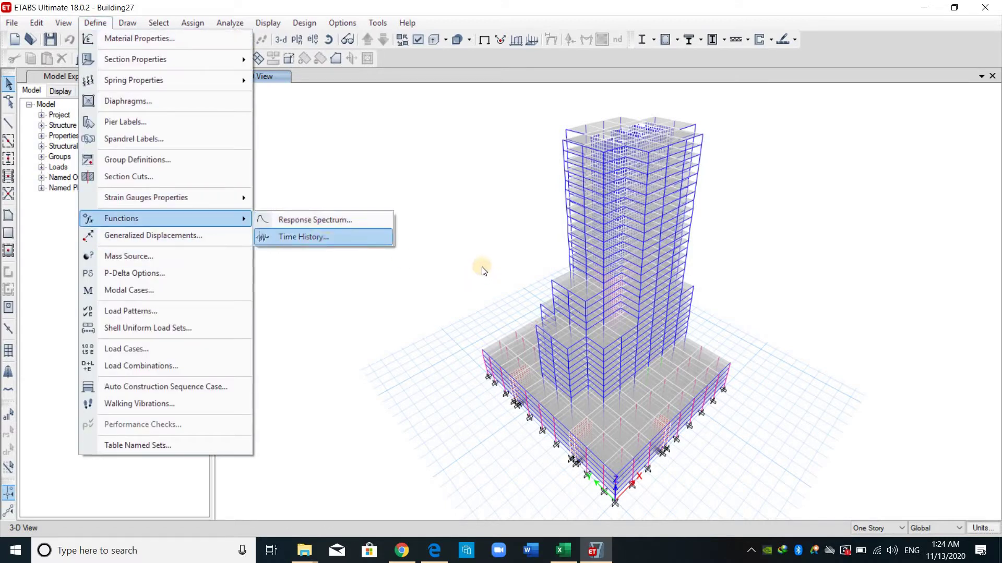
pyautogui.press('Return')
pyautogui.click(543, 206)
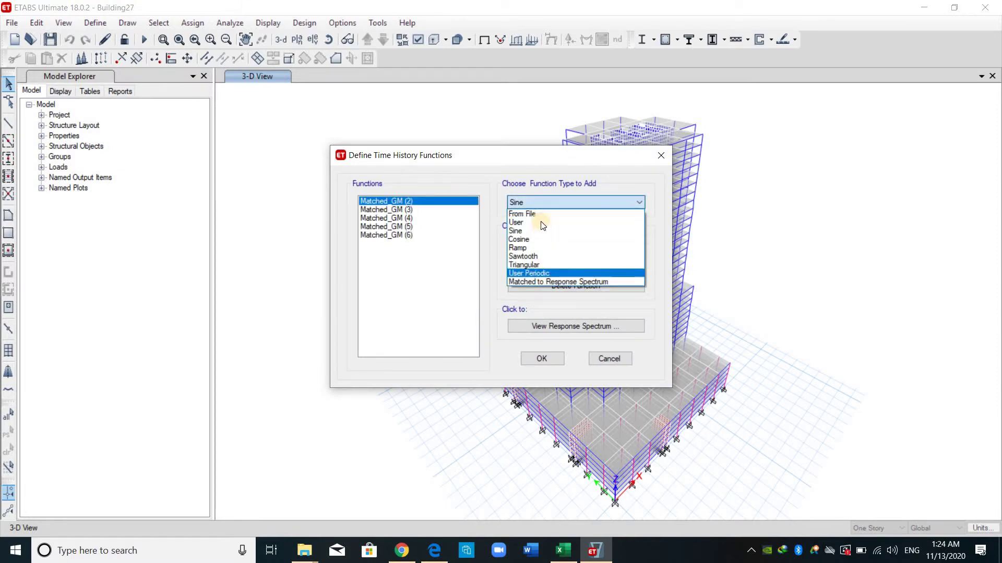
pyautogui.click(539, 214)
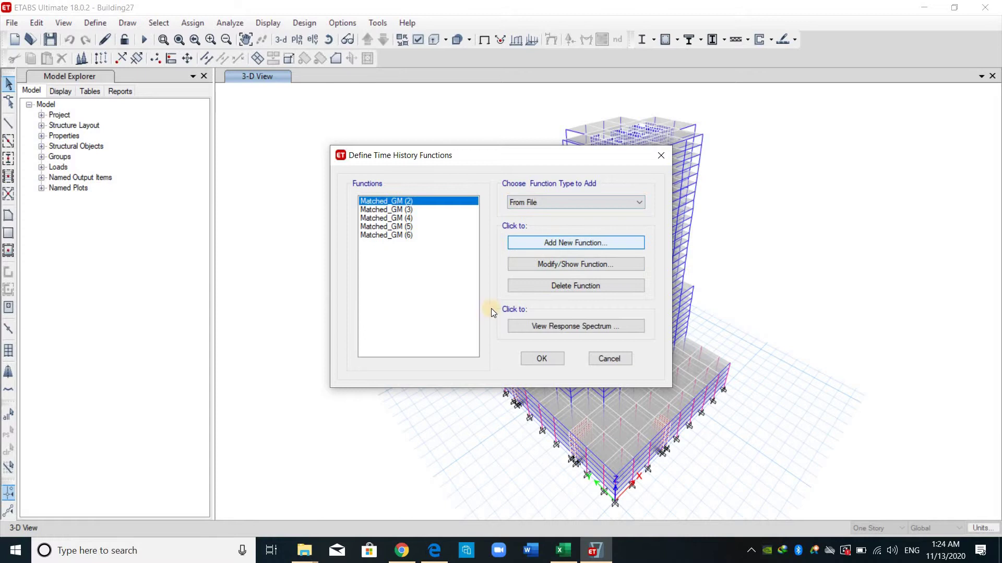
pyautogui.click(575, 243)
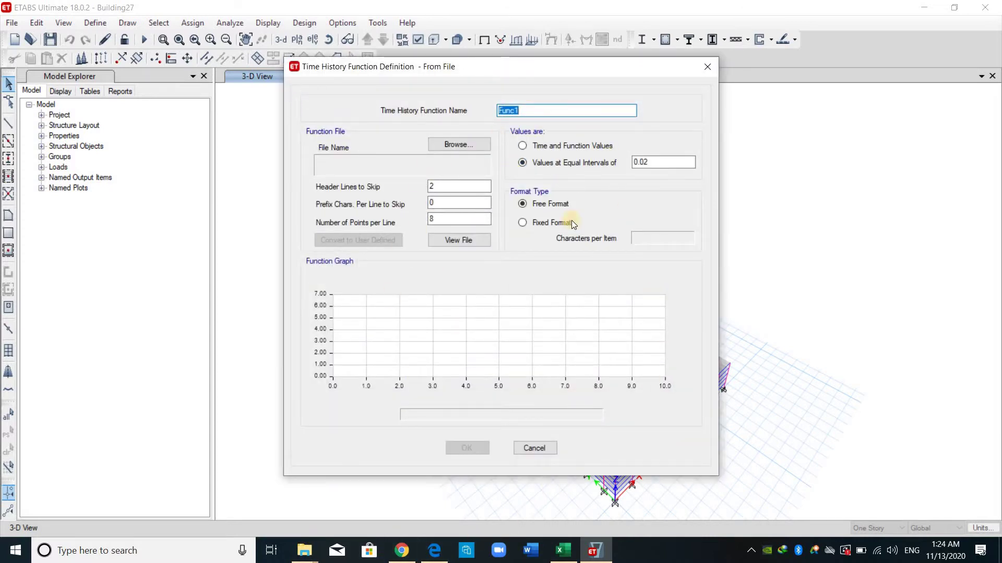
# - Switch to File Explorer and look over the Matched_GM text files in the Building 27 > new folder
pyautogui.click(306, 553)
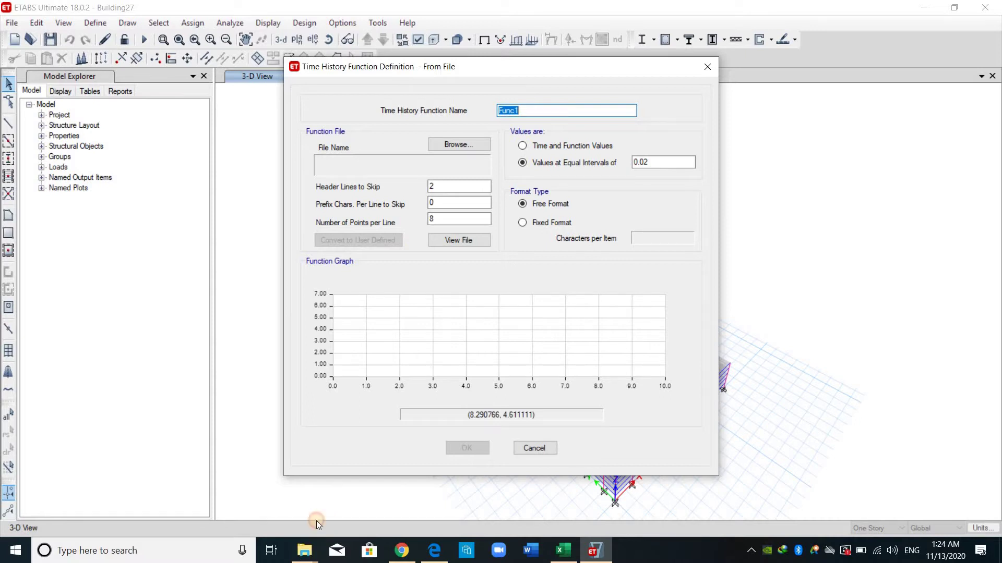
pyautogui.click(240, 485)
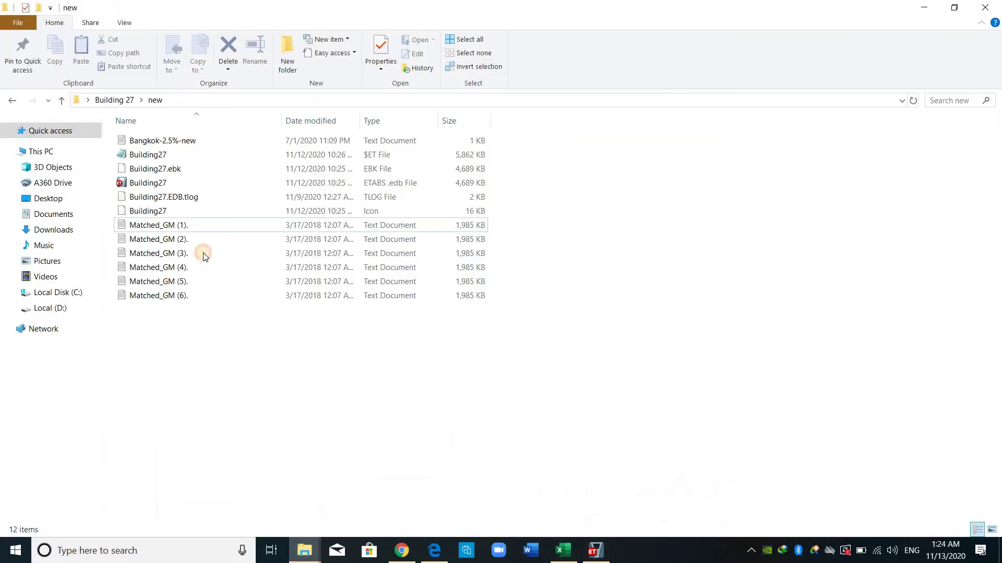
pyautogui.moveTo(213, 355); pyautogui.dragTo(200, 228)
pyautogui.moveTo(179, 325); pyautogui.dragTo(181, 228)
pyautogui.click(183, 227)
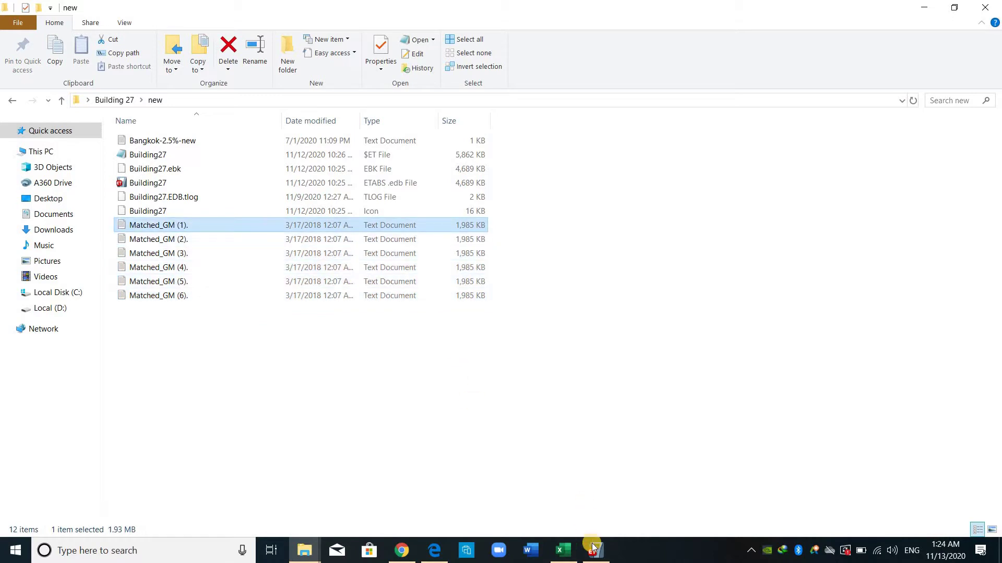
pyautogui.click(612, 529)
pyautogui.hotkey('alt', 'Tab')
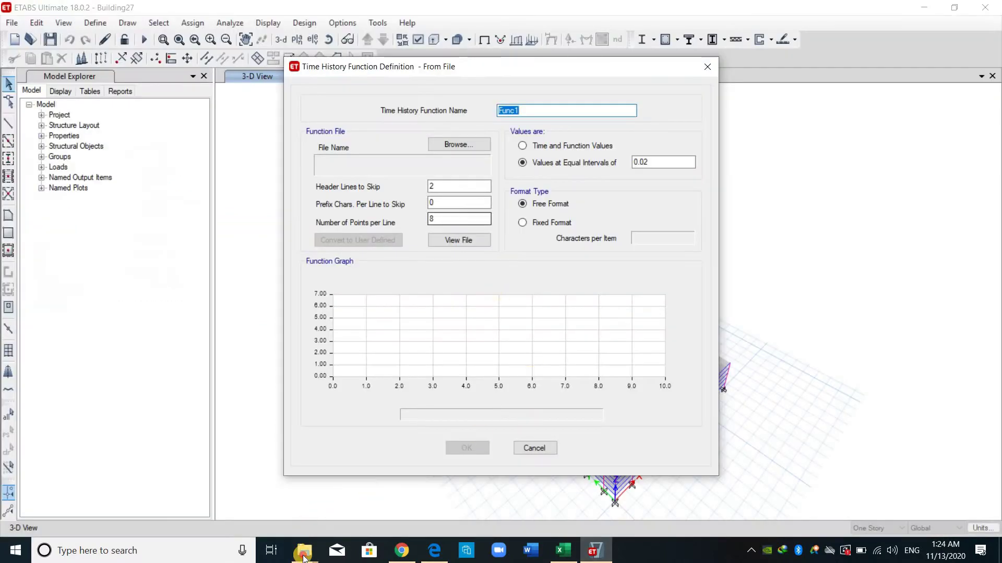
# - Open the Matched_GM (1) text file in Notepad to inspect its layout, and return to ETABS
pyautogui.moveTo(305, 550)
pyautogui.click(235, 496)
pyautogui.doubleClick(194, 225)
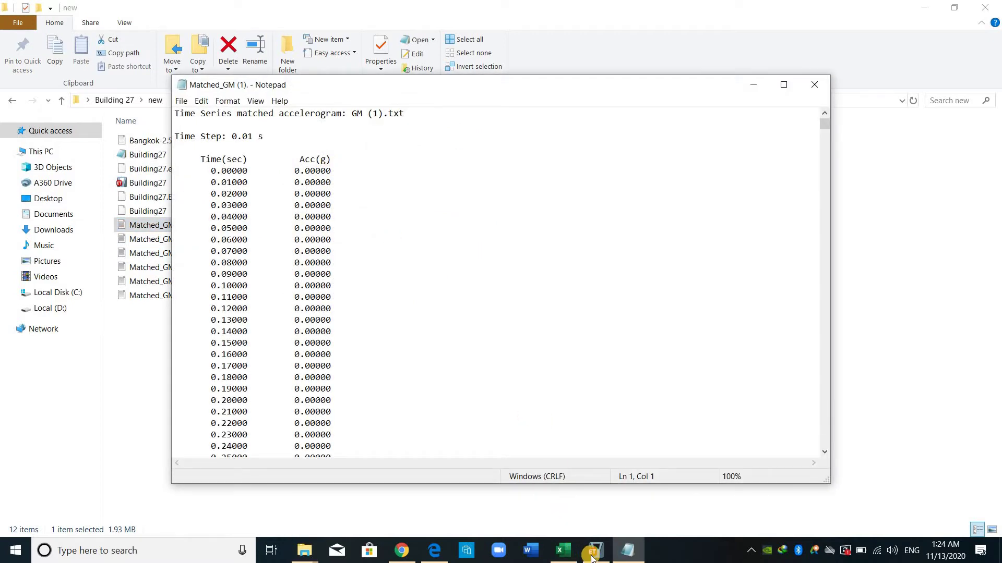
pyautogui.hotkey('alt', 'Tab')
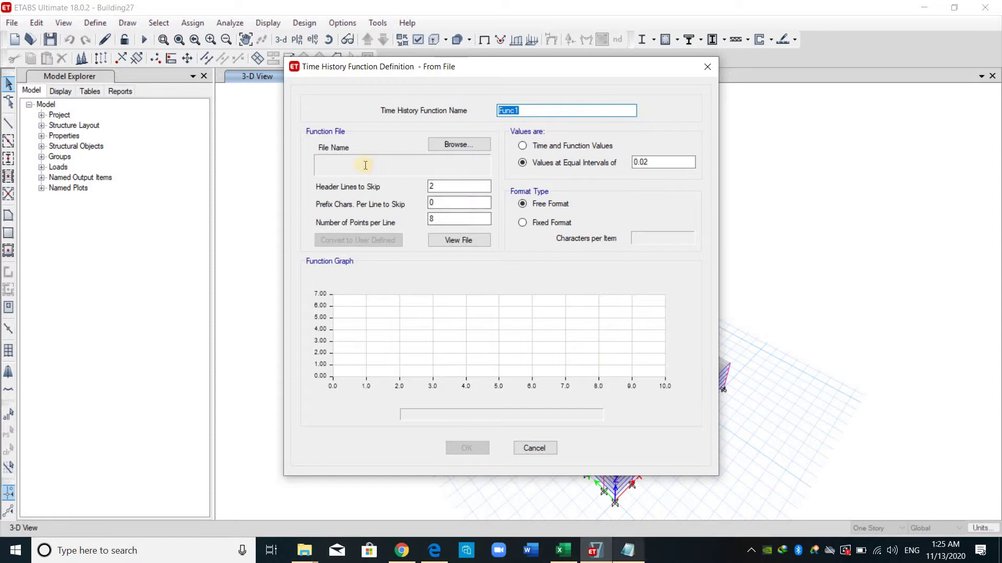
# - Check the header block of the Matched_GM (1) file in Notepad and set the header lines to skip to 5
pyautogui.hotkey('alt', 'Tab')
pyautogui.moveTo(347, 160); pyautogui.dragTo(175, 113)
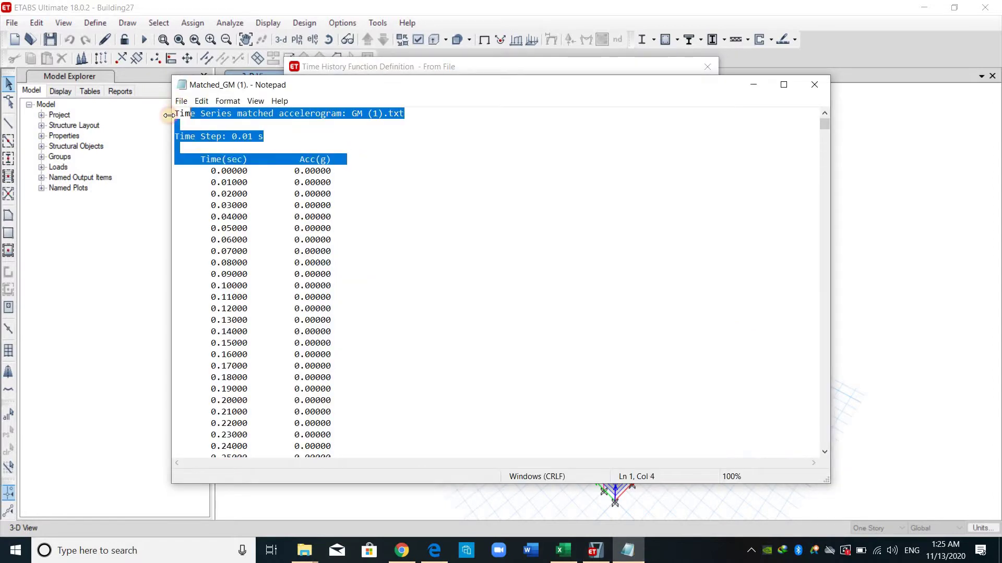
pyautogui.click(200, 165)
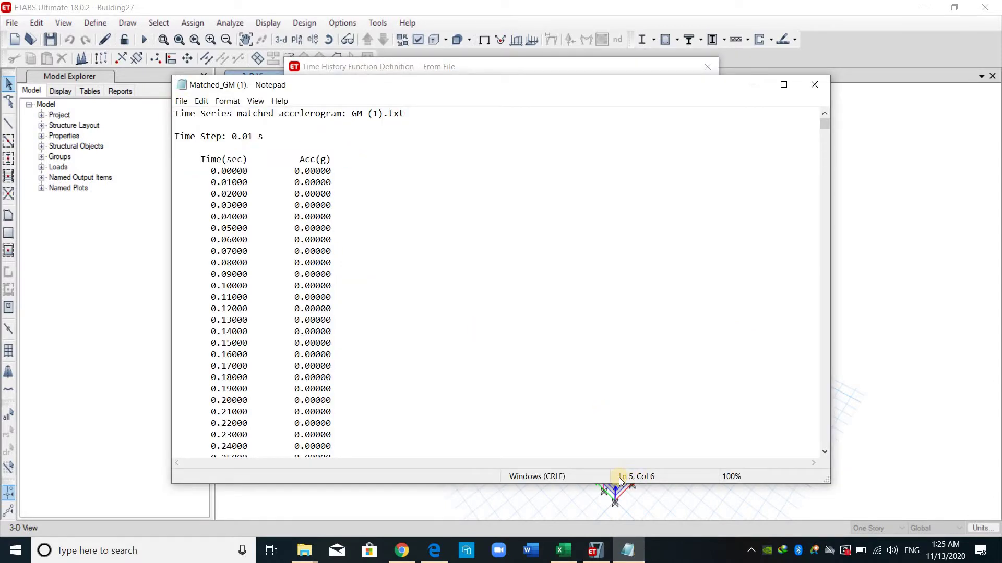
pyautogui.click(751, 87)
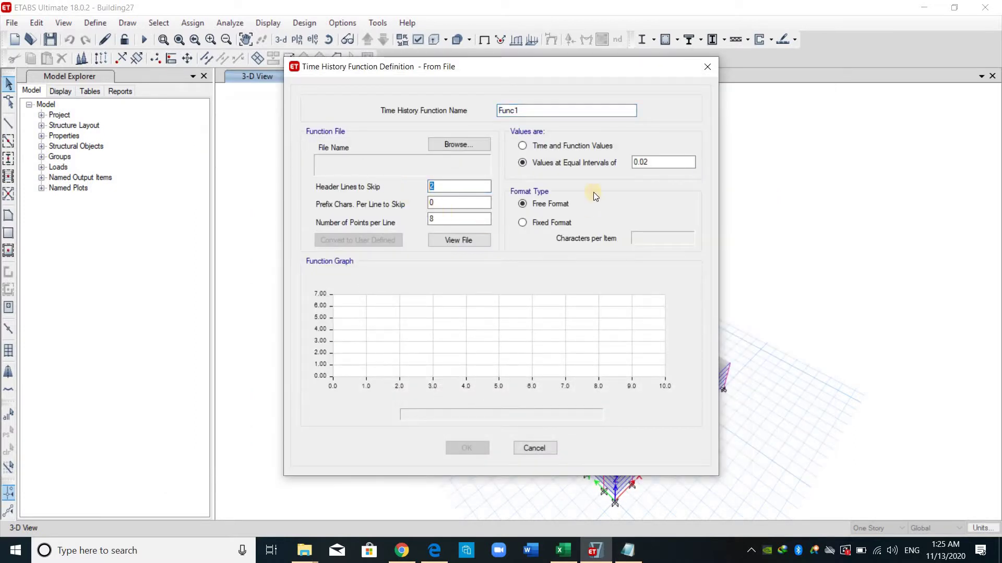
pyautogui.write('5')
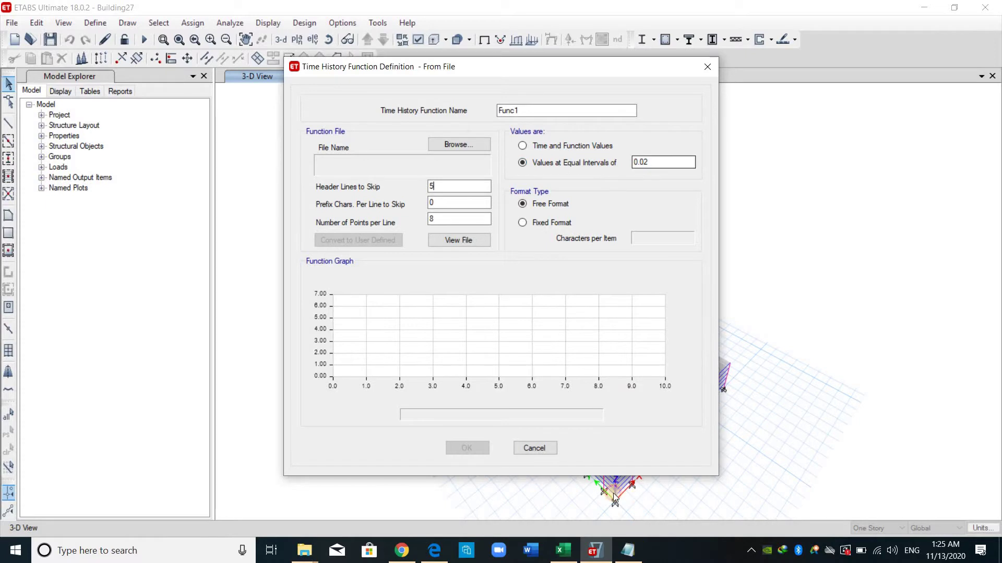
# - Check the time step in the Notepad file and set the function's equal interval value to 0.01
pyautogui.click(628, 550)
pyautogui.click(241, 171)
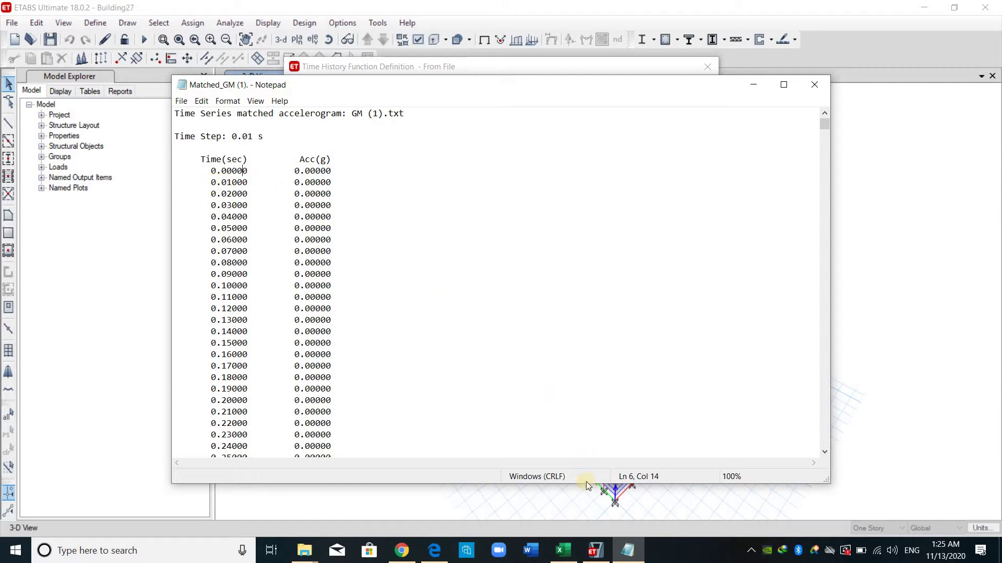
pyautogui.click(626, 552)
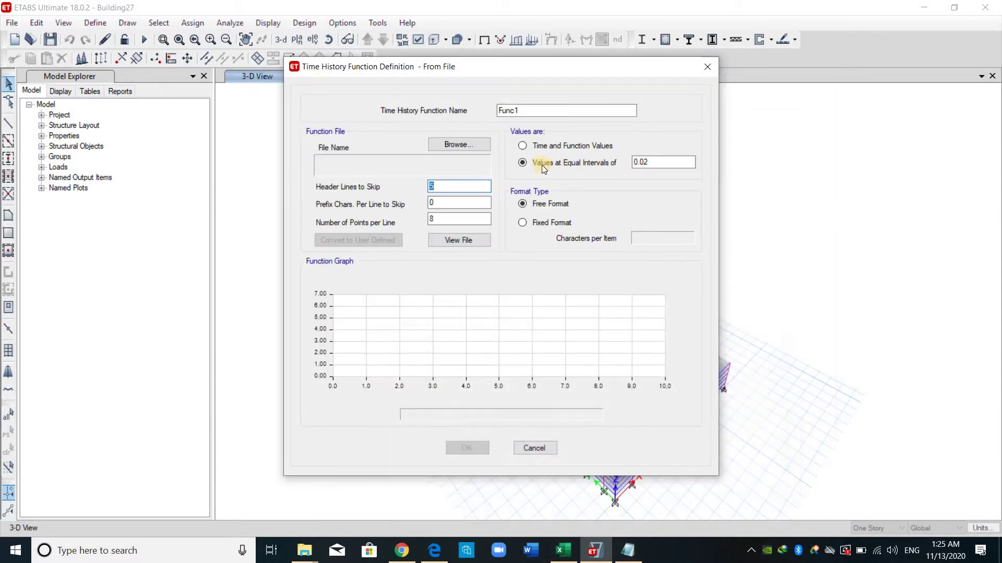
pyautogui.click(670, 165)
pyautogui.press('BackSpace')
pyautogui.write('1')
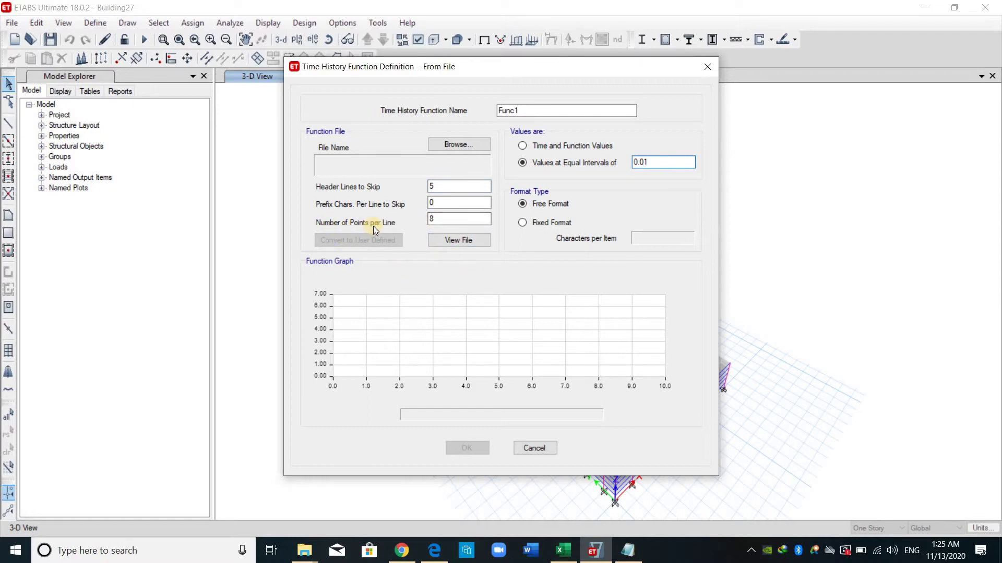
# - Set the number of points per line to 1
pyautogui.click(430, 224)
pyautogui.press('BackSpace')
pyautogui.write('1')
# - Find the column where the acceleration values start in the Notepad file and set the prefix characters per line to skip to 21
pyautogui.click(458, 240)
pyautogui.click(328, 160)
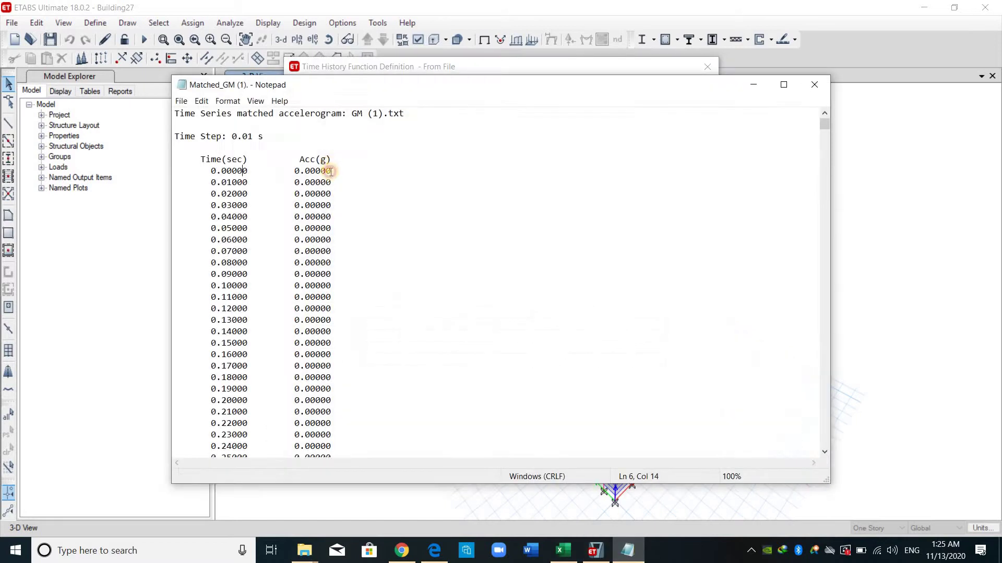
pyautogui.click(238, 171)
pyautogui.click(296, 172)
pyautogui.scroll(-20, 312, 254)
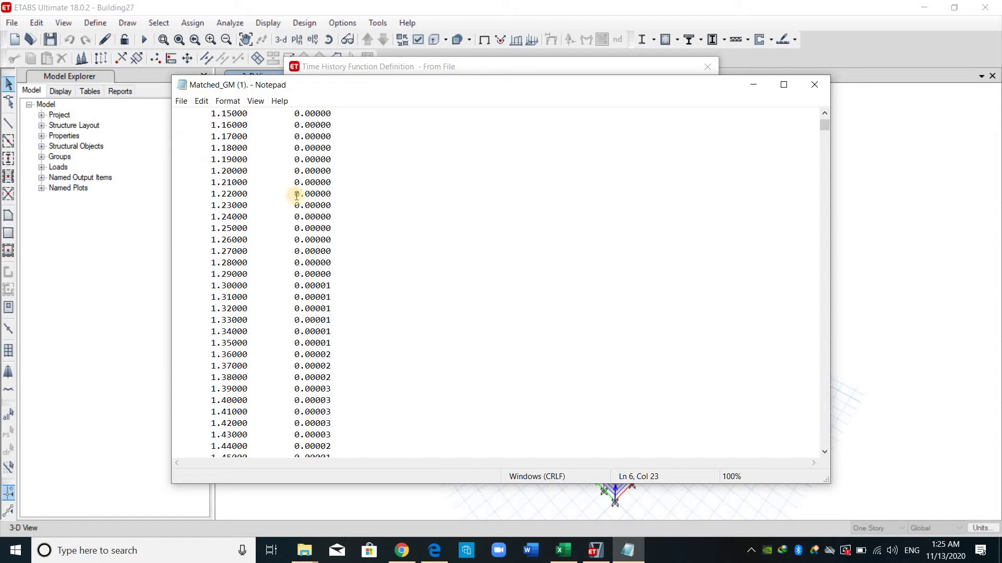
pyautogui.scroll(-12, 295, 194)
pyautogui.click(291, 194)
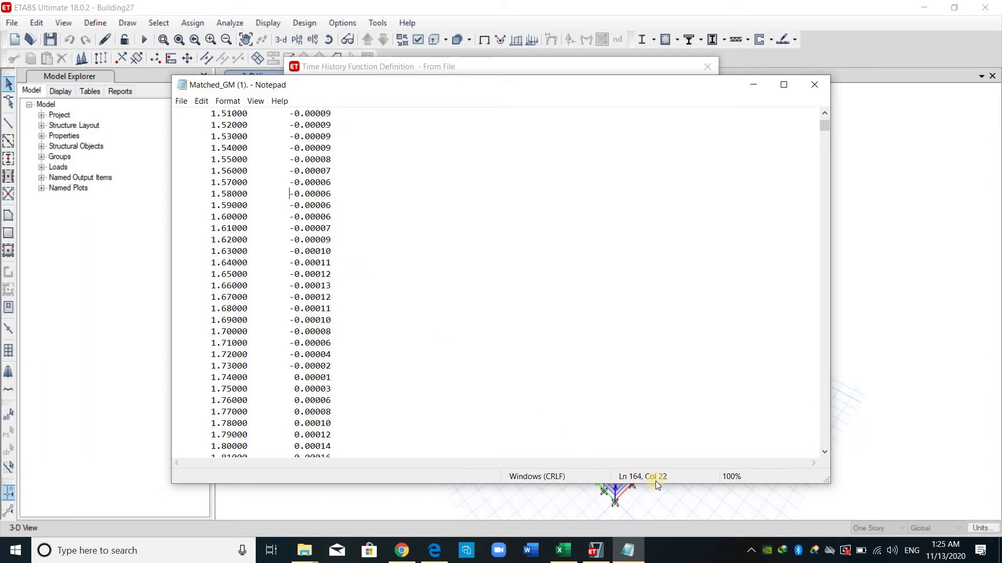
pyautogui.click(750, 83)
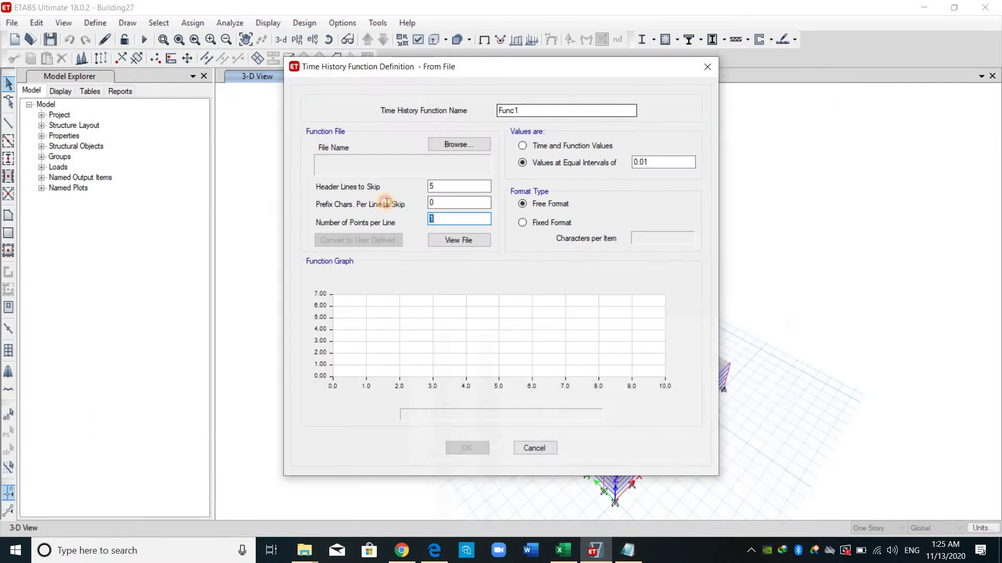
pyautogui.write('21')
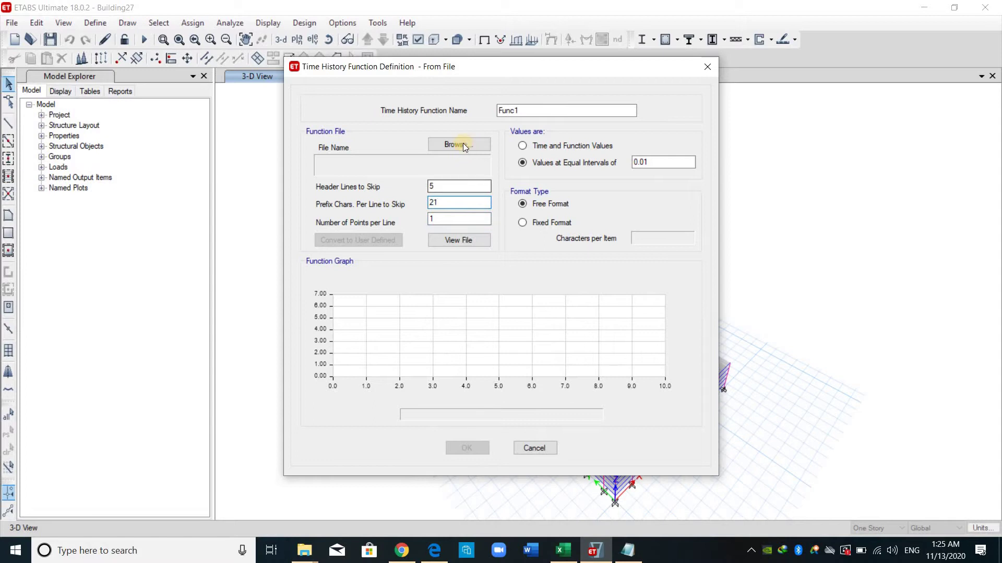
# - Load Matched_GM (1) as the function's data file, convert it to user defined, and accept the function as Matched_GM (1)
pyautogui.click(459, 144)
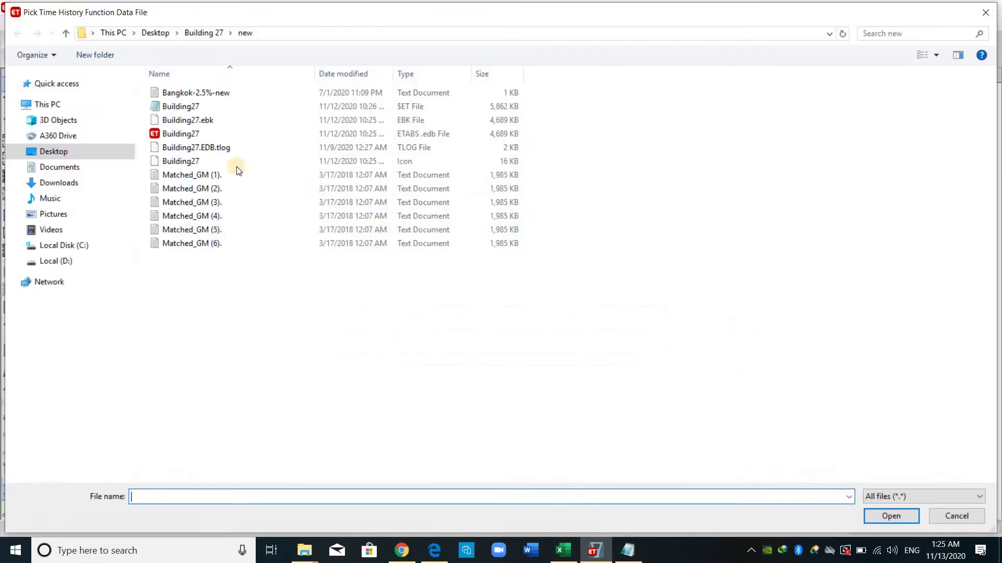
pyautogui.click(230, 174)
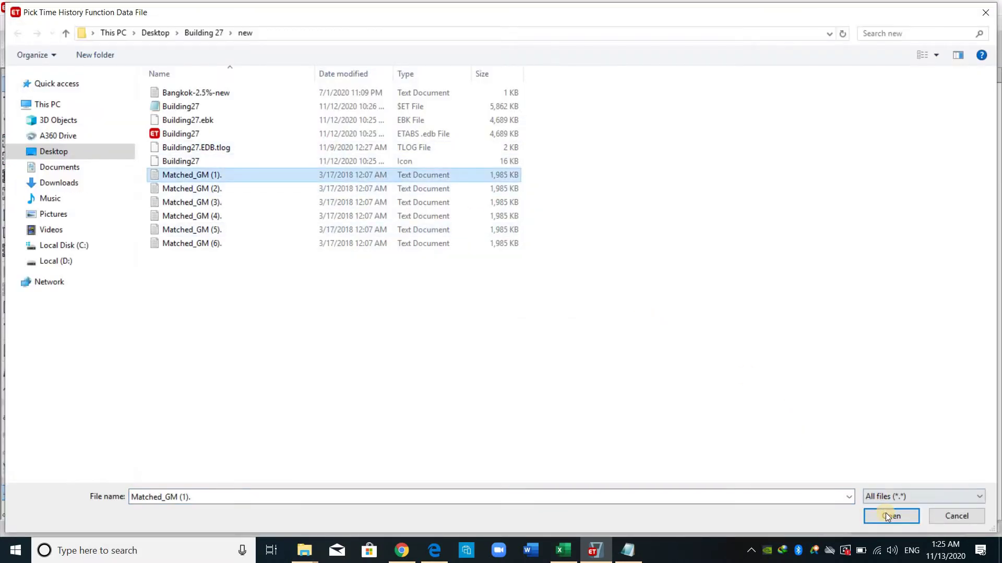
pyautogui.click(884, 512)
pyautogui.press('Return')
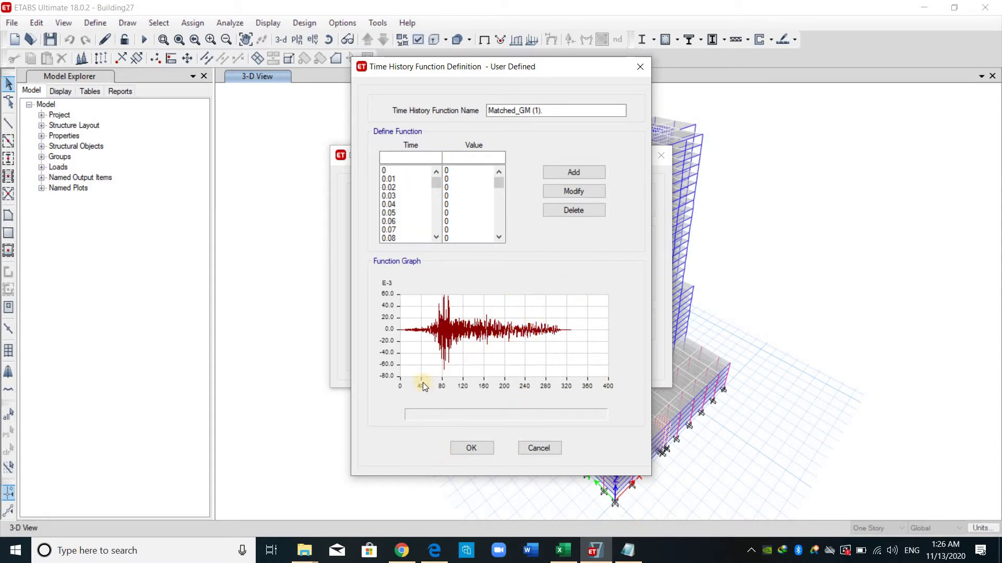
pyautogui.click(475, 448)
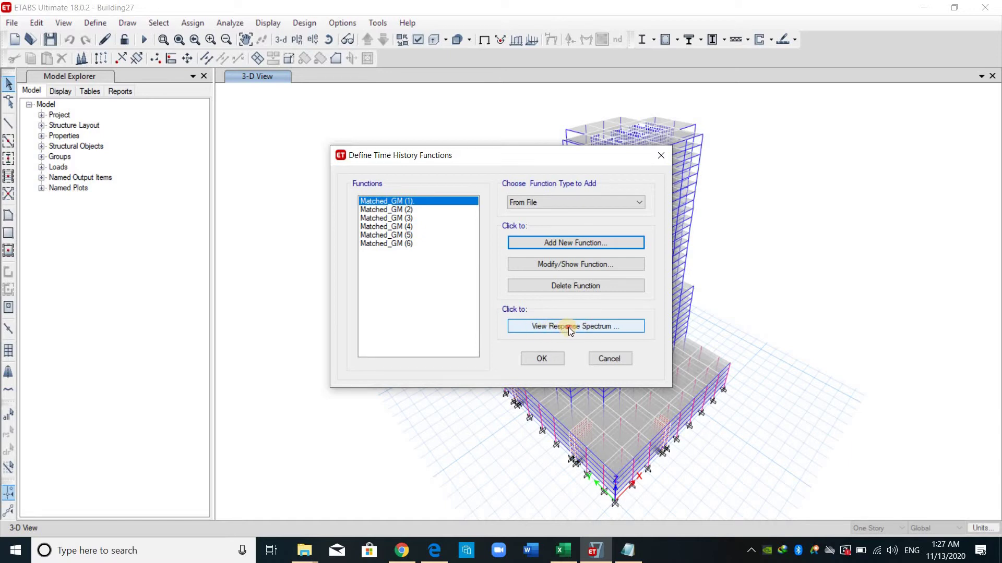
# - Display the response spectra of the defined time histories and plot the one for Matched_GM (1)
pyautogui.click(568, 327)
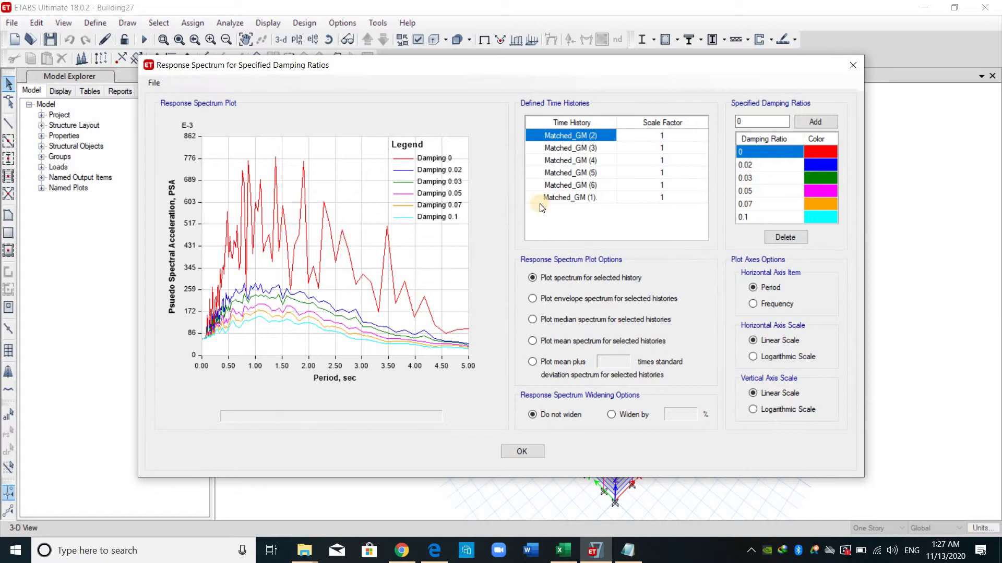
pyautogui.click(580, 151)
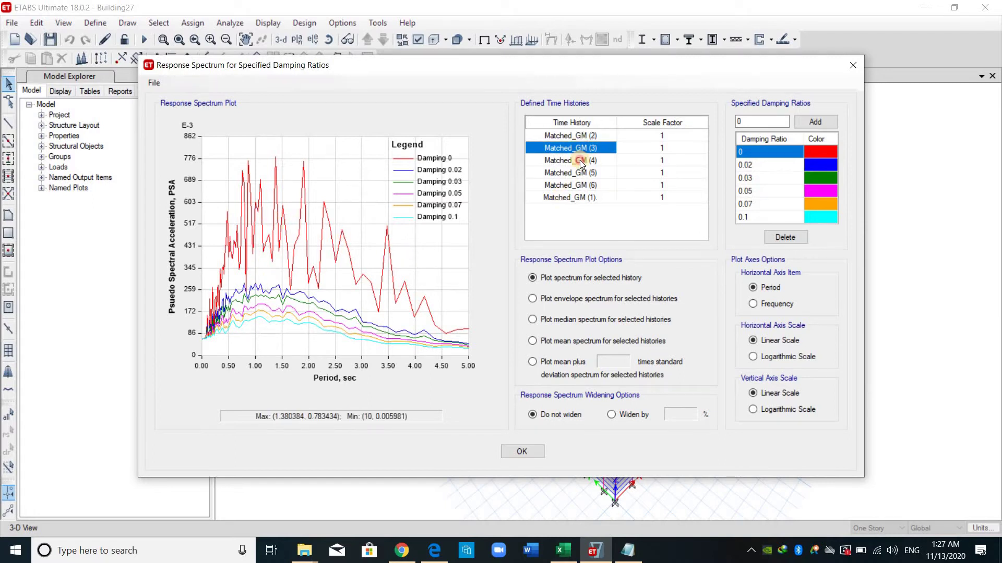
pyautogui.click(581, 162)
pyautogui.click(587, 201)
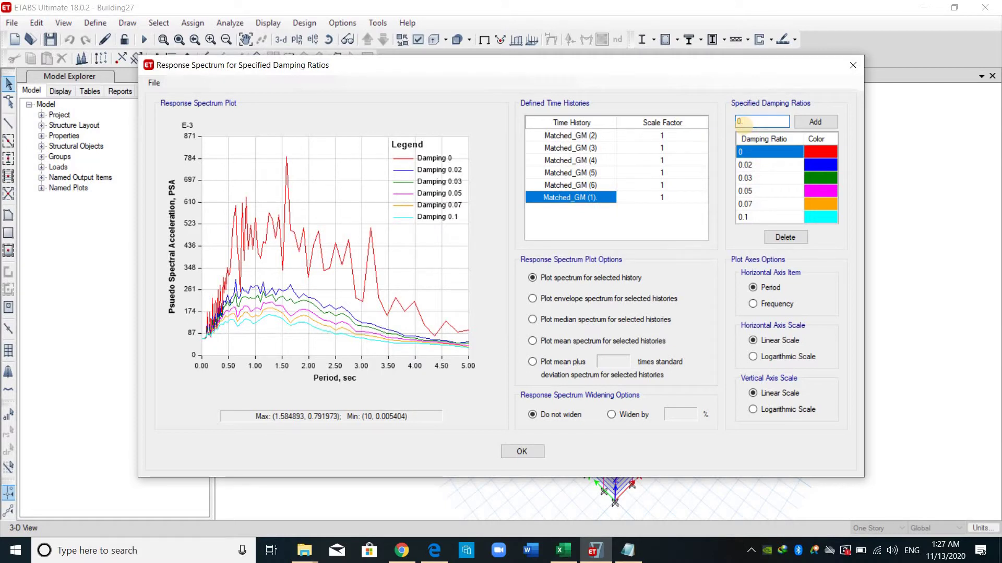
# - Add a damping ratio of 0.025 to the response spectrum plot and delete all the other damping ratios
pyautogui.click(833, 123)
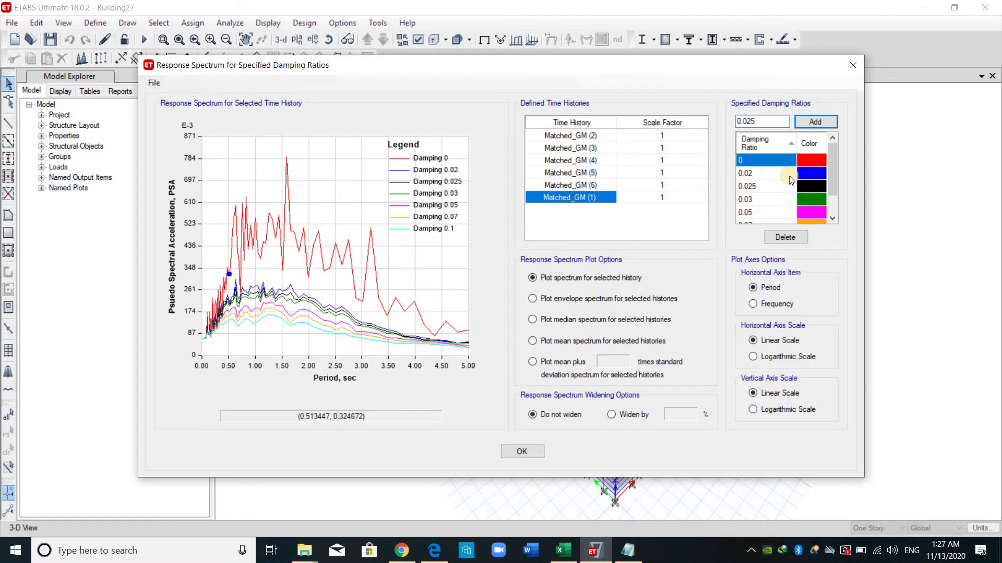
pyautogui.click(768, 166)
pyautogui.moveTo(786, 161); pyautogui.dragTo(810, 206)
pyautogui.click(788, 238)
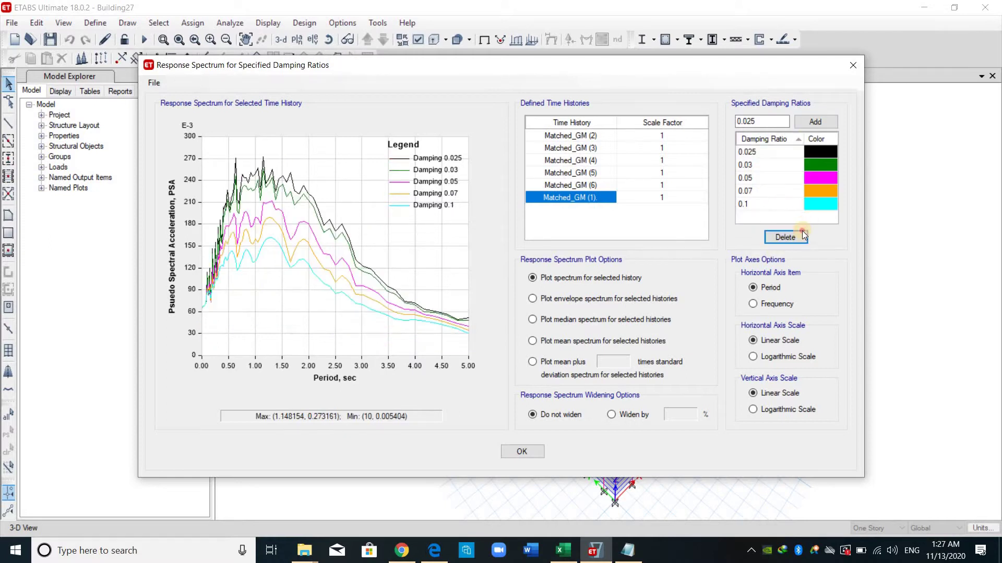
pyautogui.click(802, 233)
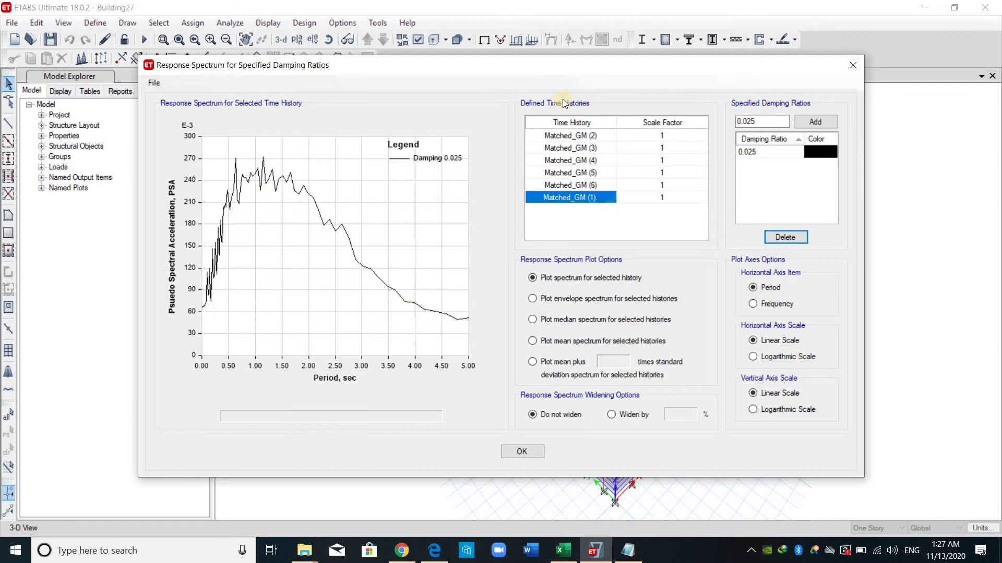
# - Print the response spectrum data to a text file named Spectra-GM1 and accept the spectrum and time history function definitions
pyautogui.click(158, 83)
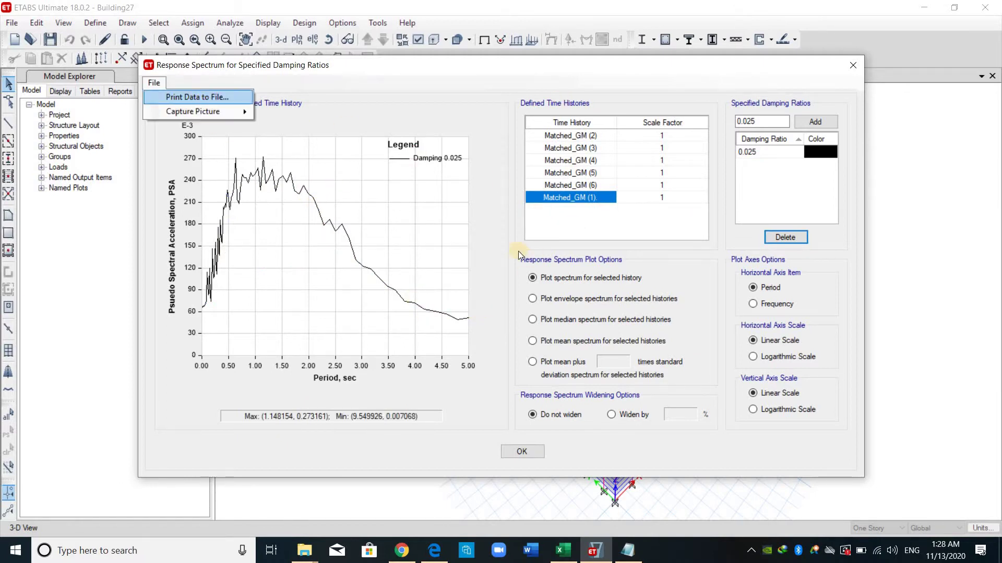
pyautogui.press('Return')
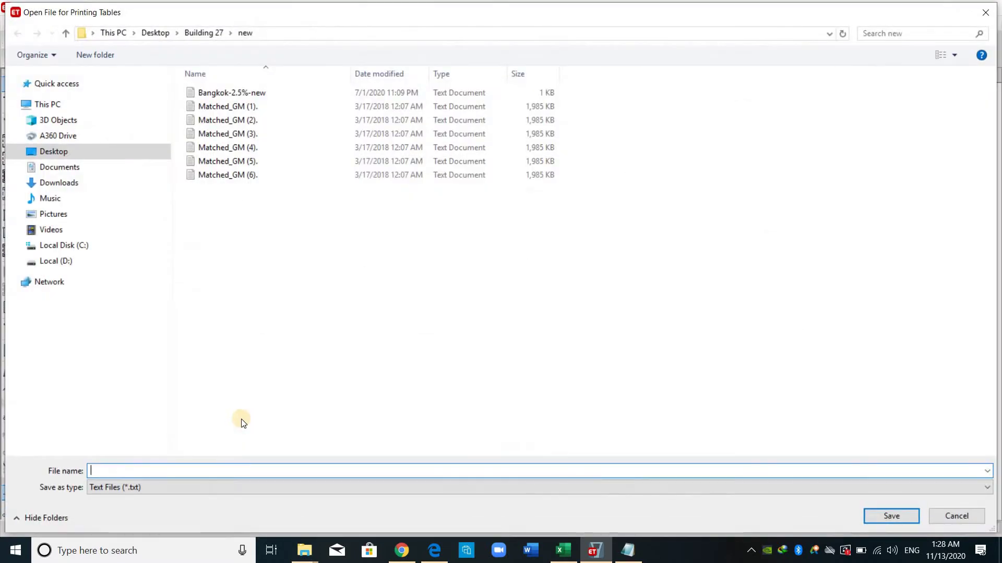
pyautogui.write('Spectra-GM1')
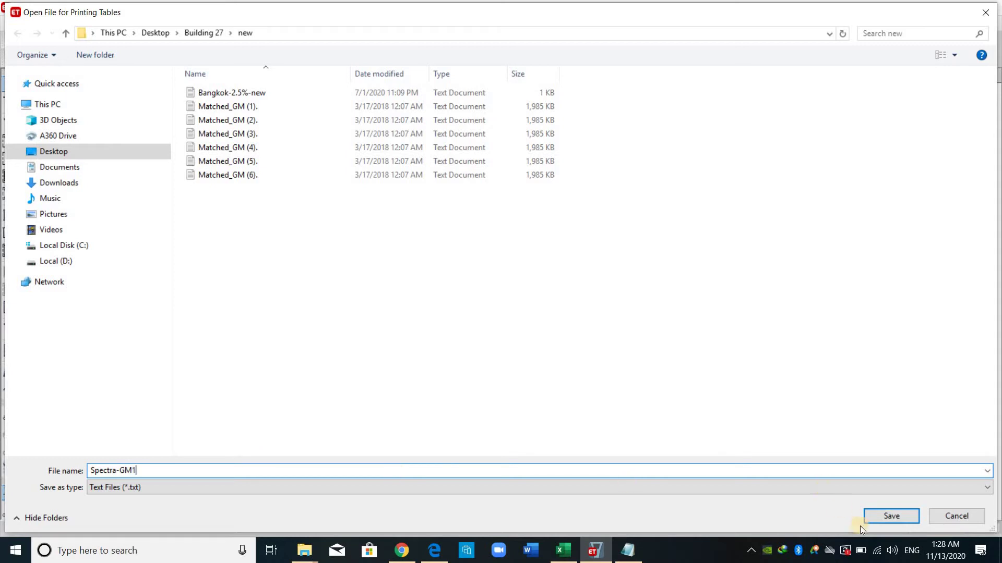
pyautogui.click(891, 516)
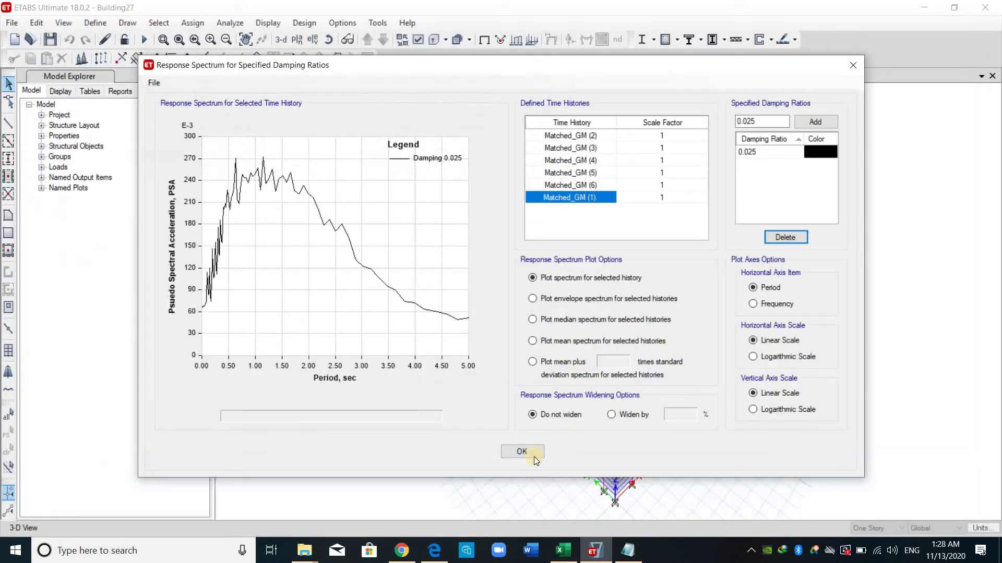
pyautogui.click(521, 451)
pyautogui.click(537, 360)
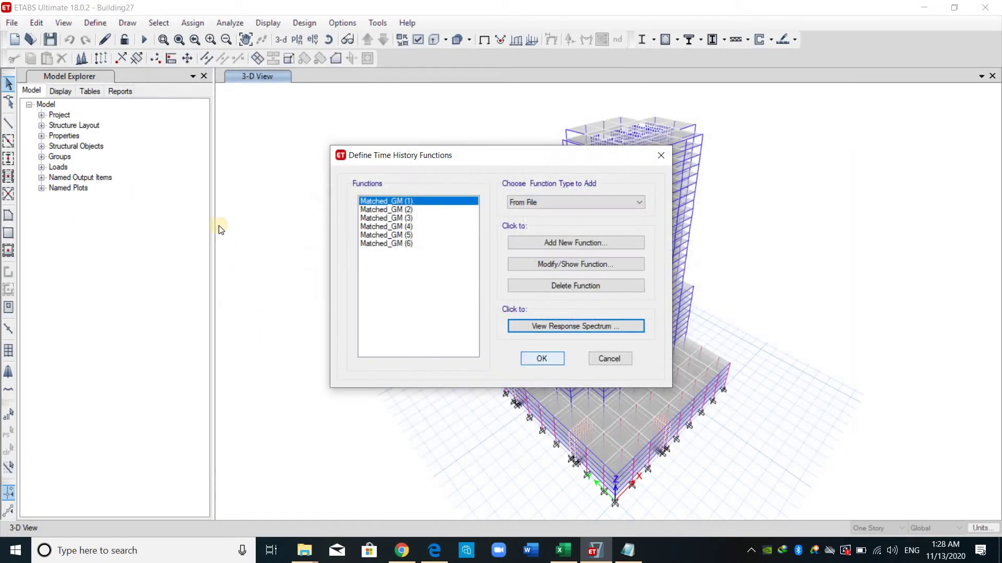
# - Add a new load case and set its type to Time History
pyautogui.click(108, 24)
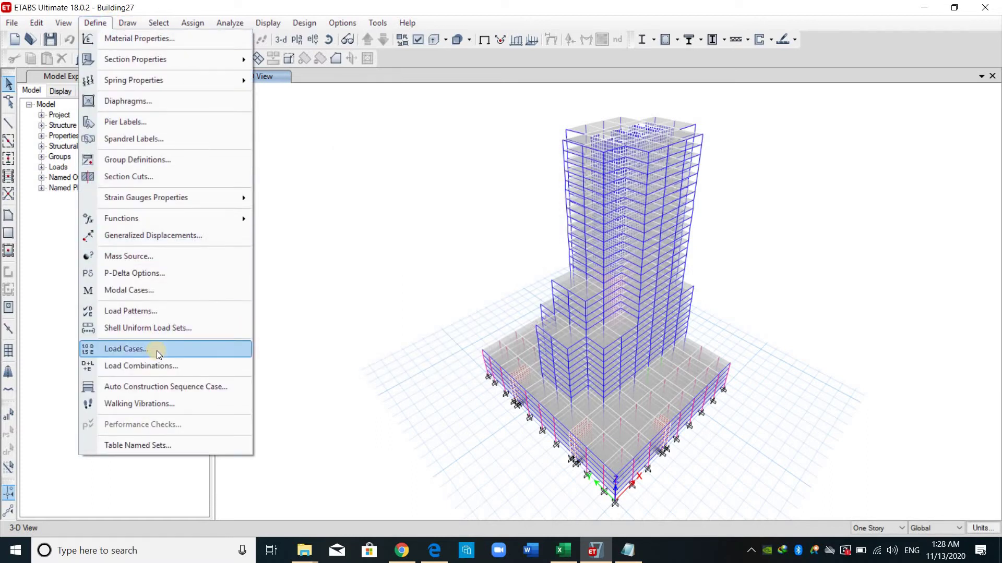
pyautogui.click(156, 351)
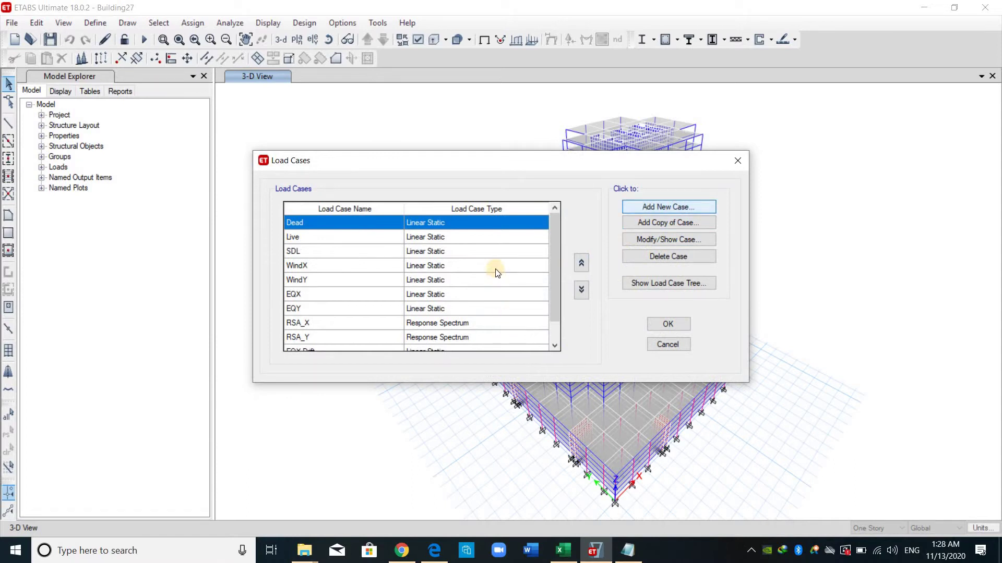
pyautogui.click(525, 108)
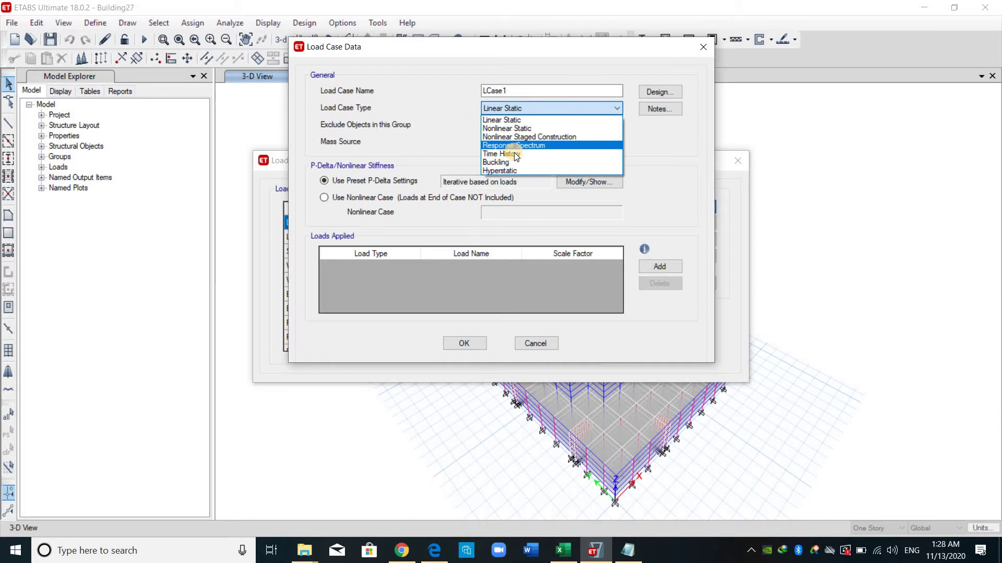
pyautogui.press('Return')
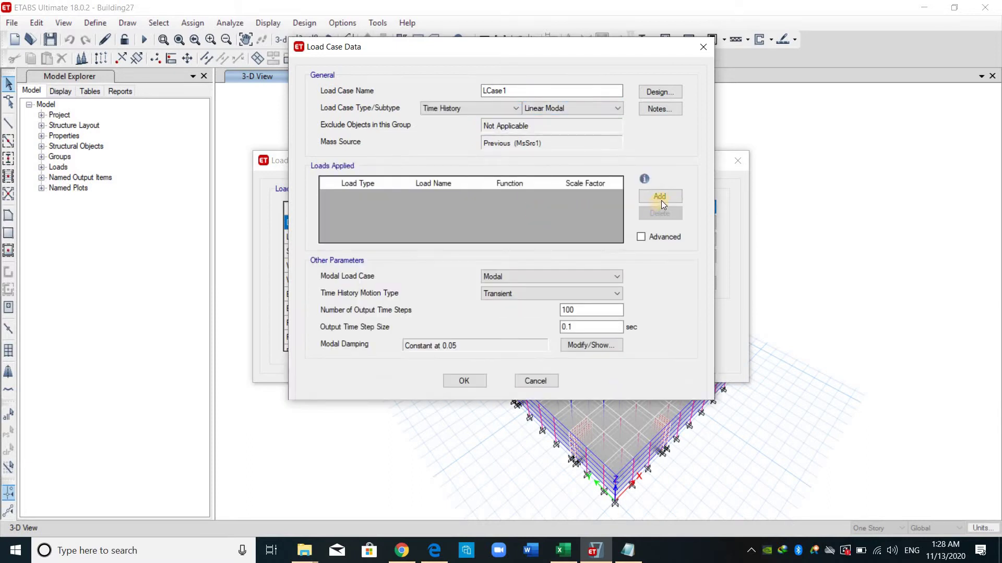
# - Apply an acceleration load in U1 with the Matched_GM (1) function and name the load case GM1_X
pyautogui.click(659, 198)
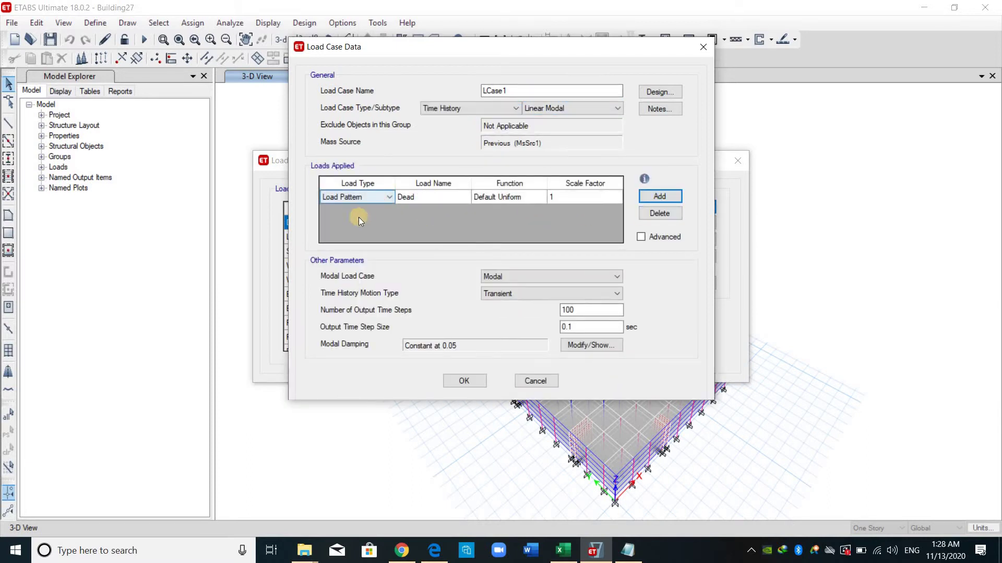
pyautogui.click(379, 198)
pyautogui.click(350, 218)
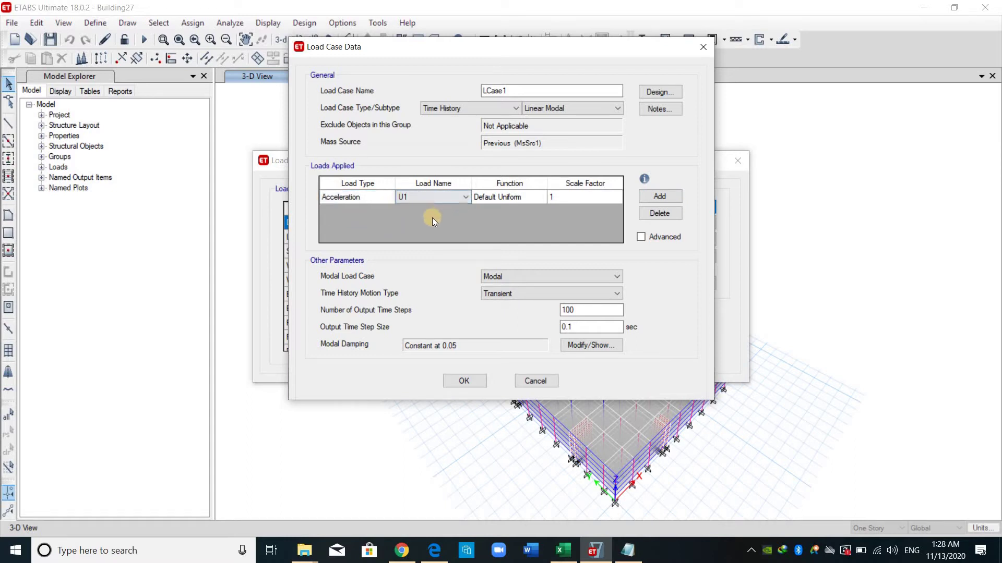
pyautogui.click(443, 201)
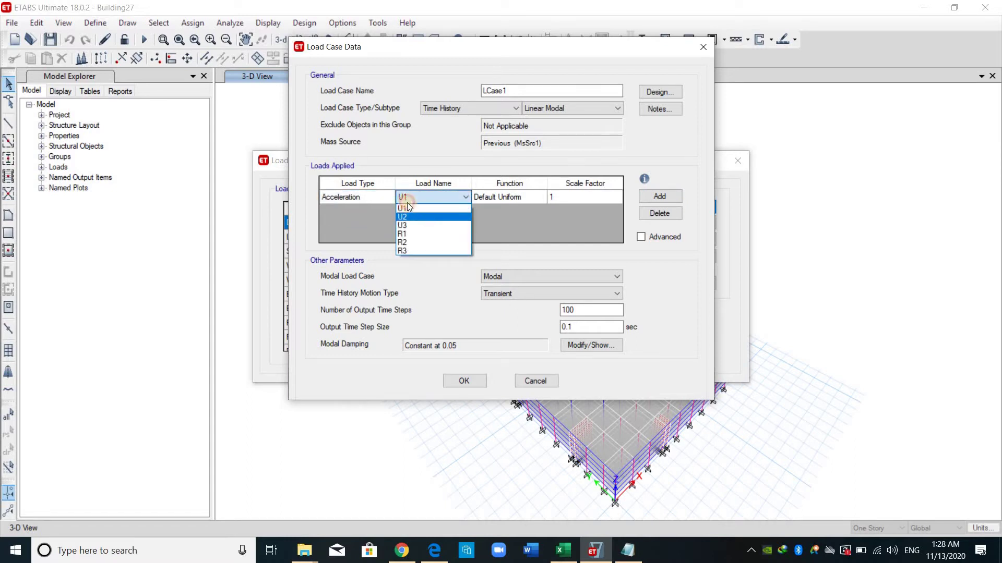
pyautogui.click(454, 198)
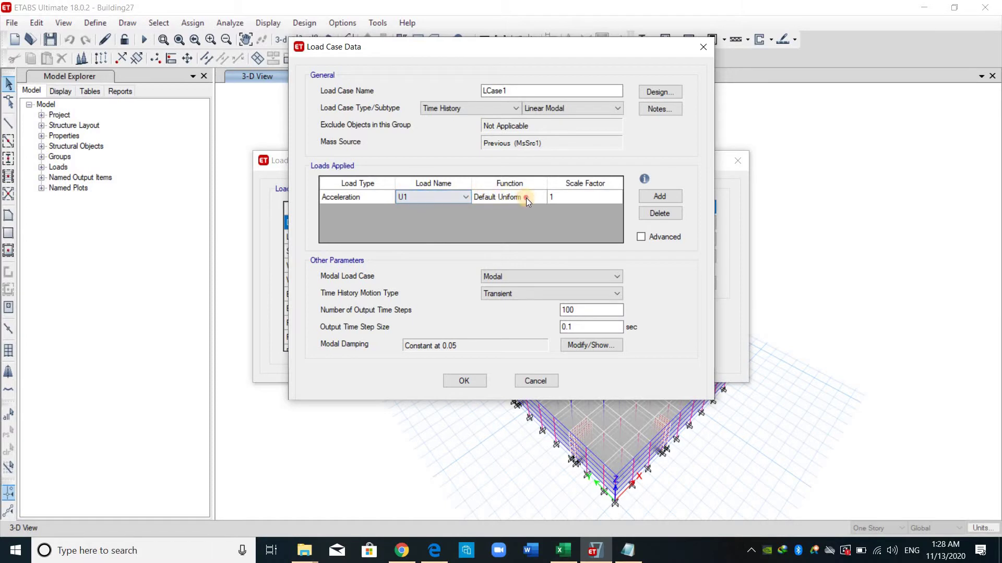
pyautogui.click(522, 192)
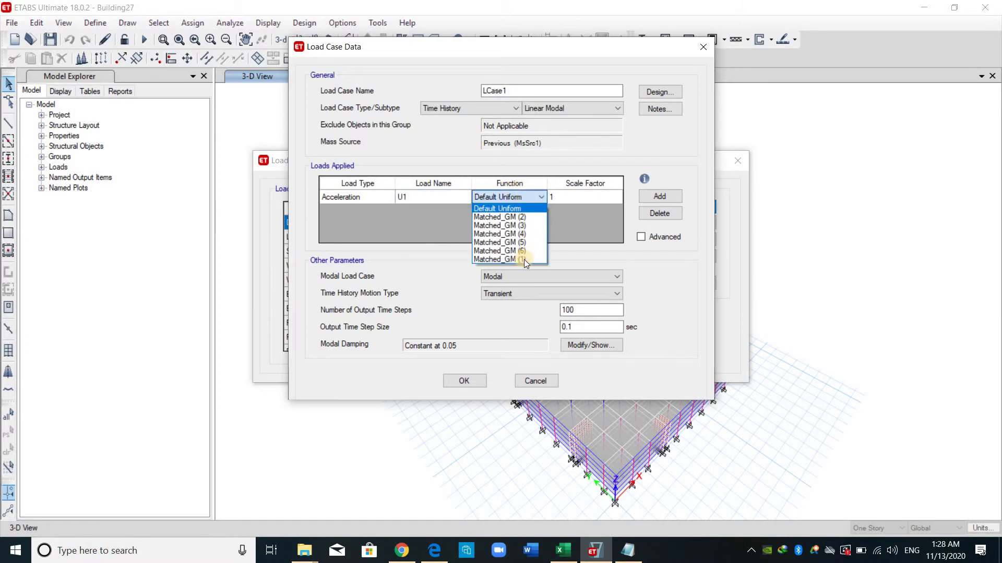
pyautogui.click(523, 259)
pyautogui.moveTo(514, 91); pyautogui.dragTo(419, 97)
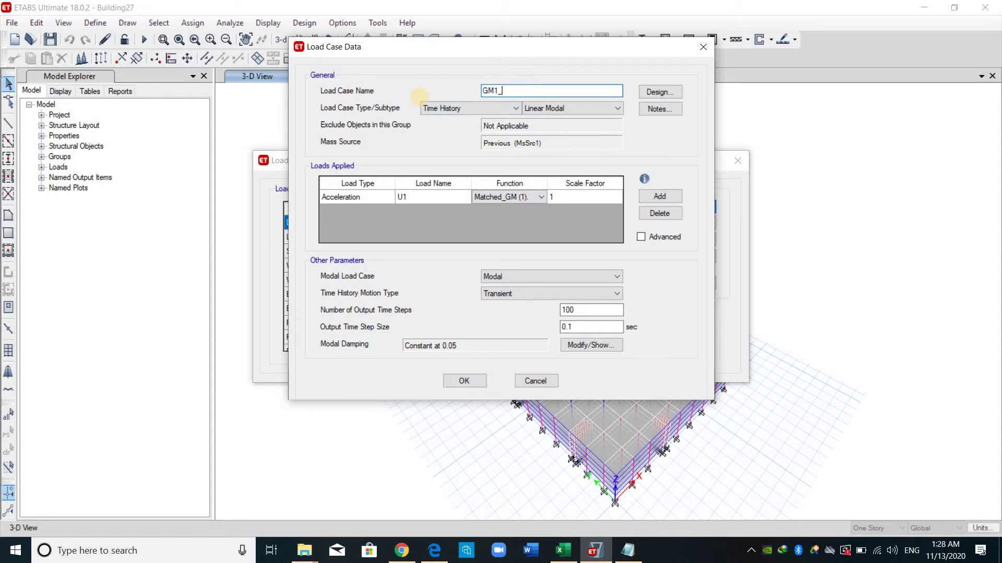
# - Check the acceleration units in the Notepad ground-motion file and set the applied load's scale factor to 9.81
pyautogui.click(581, 199)
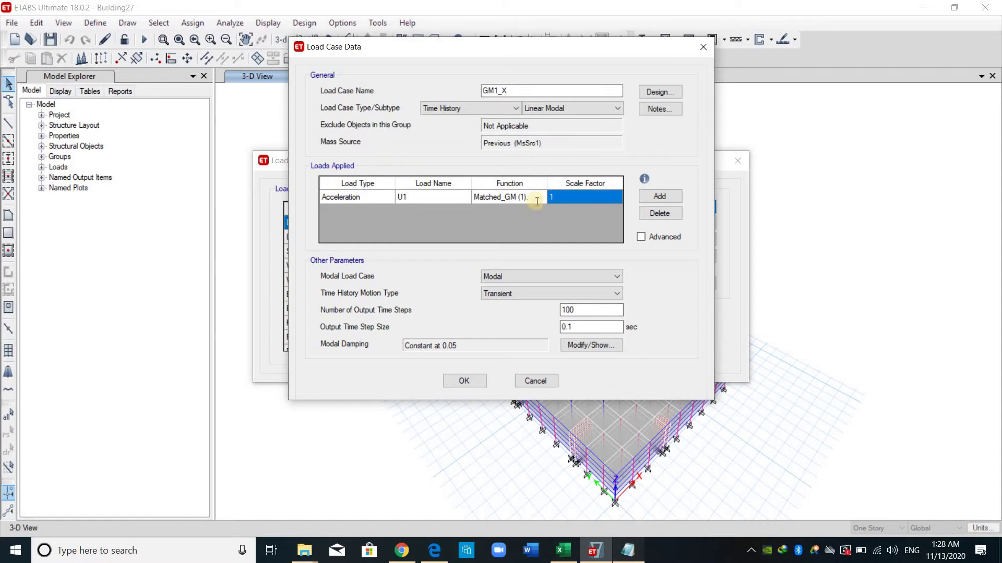
pyautogui.click(630, 551)
pyautogui.click(822, 114)
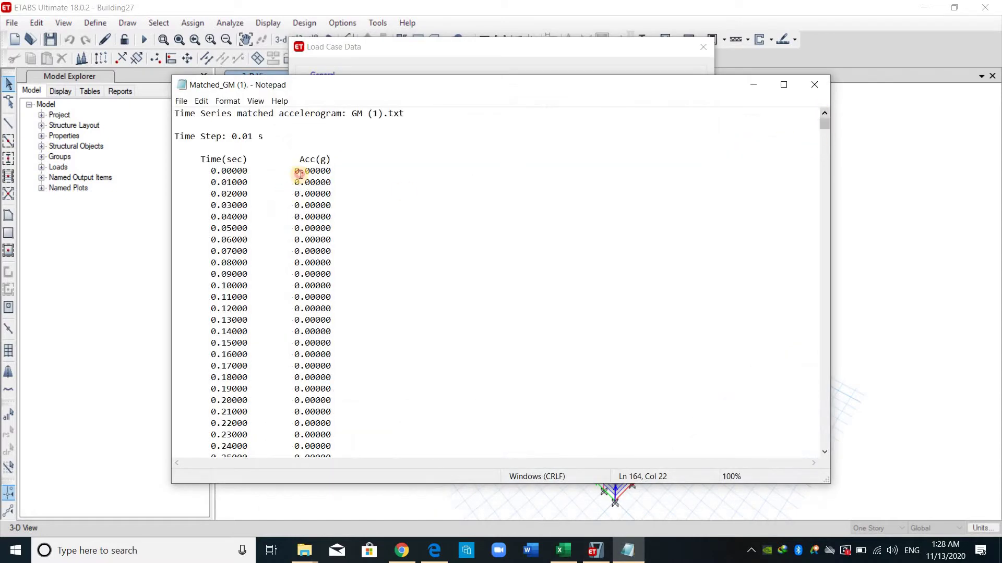
pyautogui.click(300, 173)
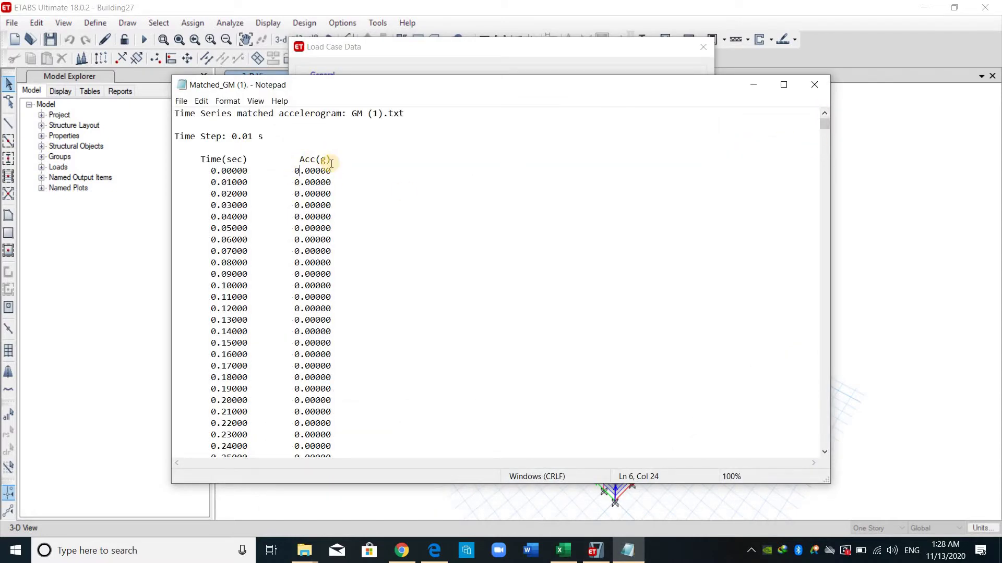
pyautogui.click(752, 88)
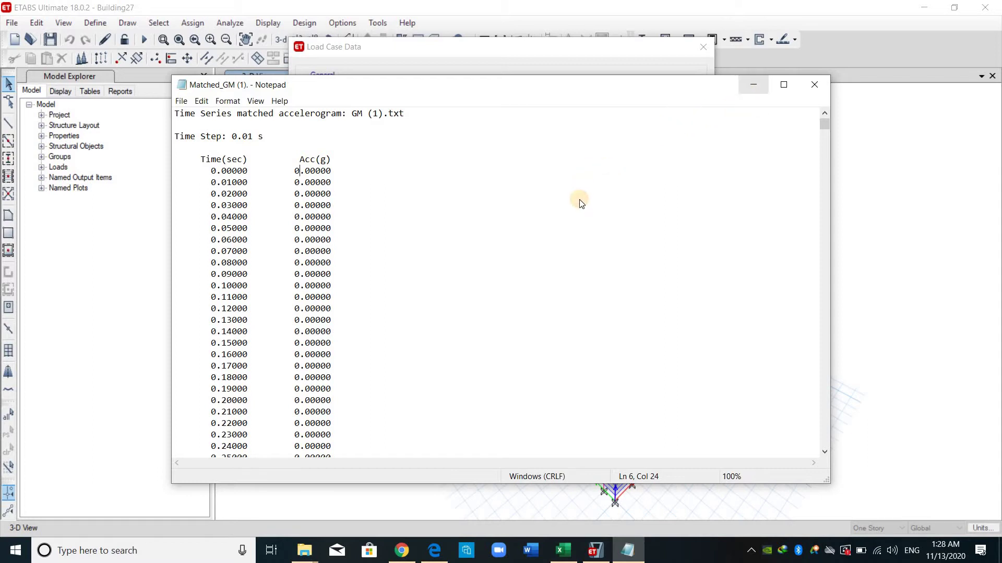
pyautogui.write('9.81')
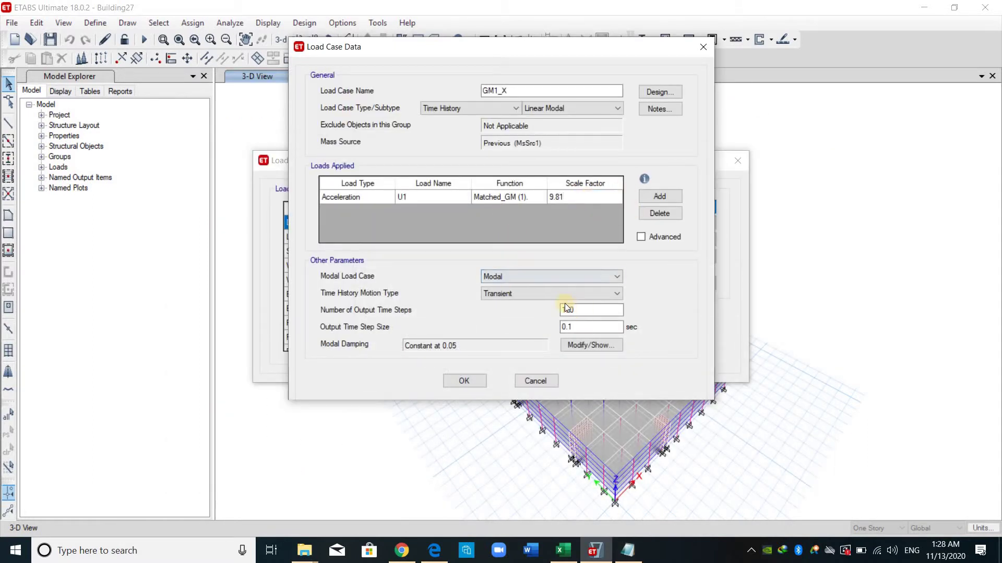
# - Copy the record's final time from the Notepad file and set the number of output time steps to 327.67/0.01, giving 32767
pyautogui.click(575, 295)
pyautogui.click(601, 322)
pyautogui.click(625, 551)
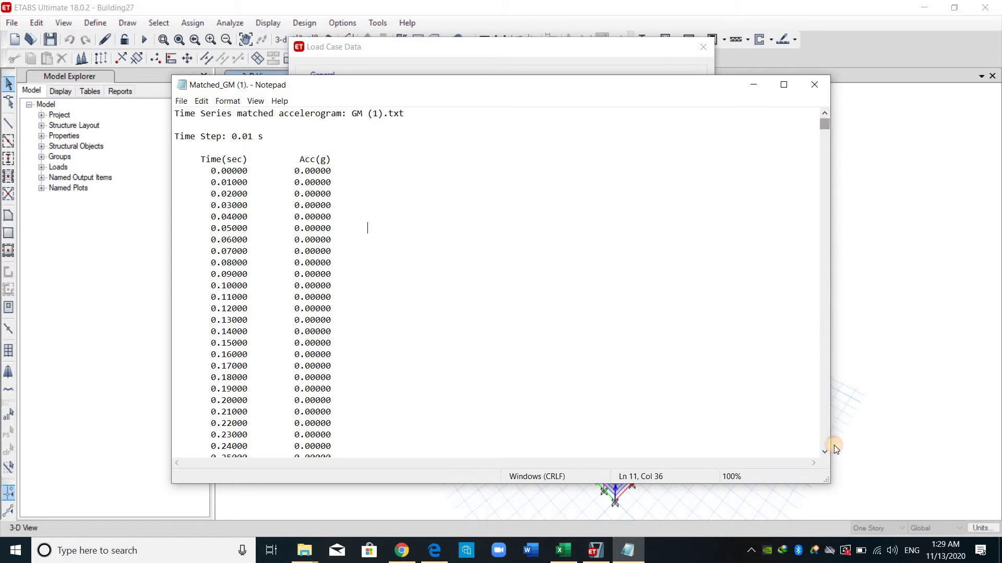
pyautogui.moveTo(834, 445); pyautogui.dragTo(812, 456)
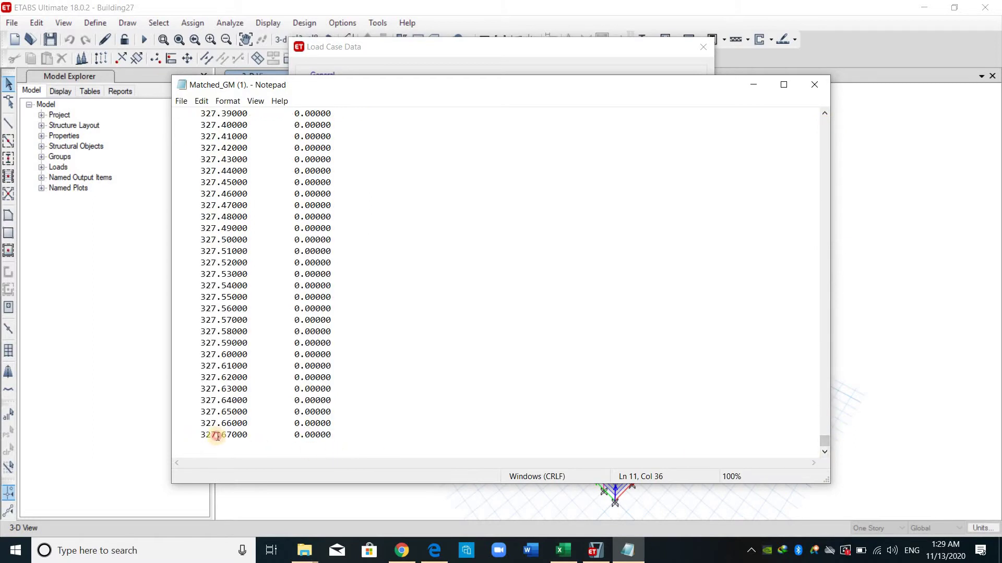
pyautogui.doubleClick(235, 438)
pyautogui.moveTo(233, 439); pyautogui.dragTo(232, 440)
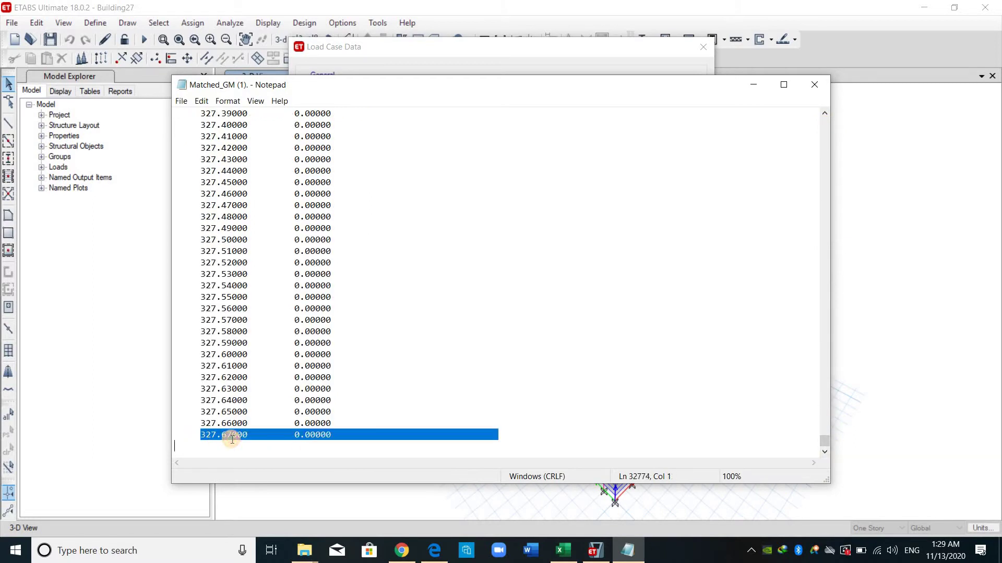
pyautogui.keyDown('shift'); pyautogui.click(232, 437); pyautogui.keyUp('shift')
pyautogui.hotkey('ctrl', 'c')
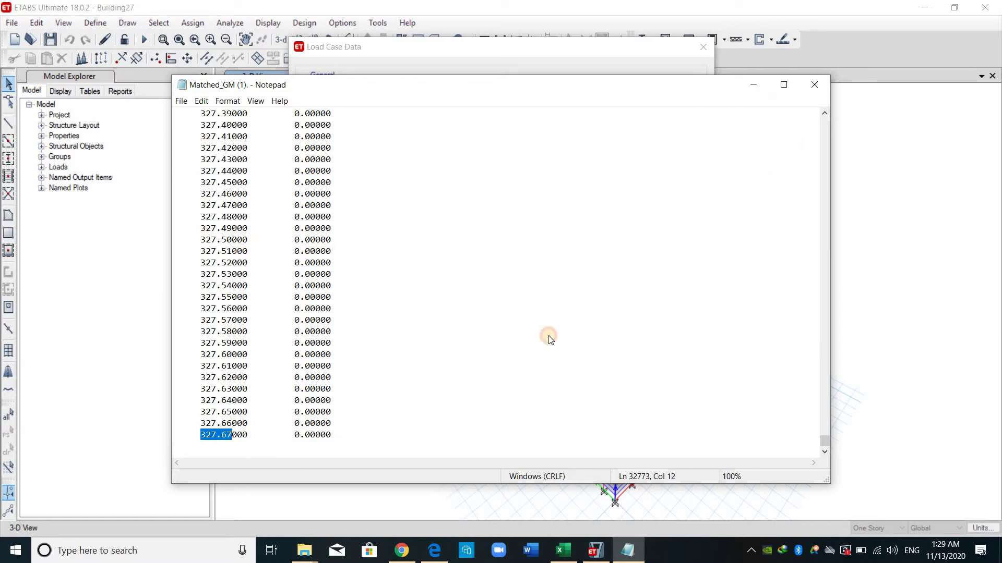
pyautogui.hotkey('alt', 'Tab')
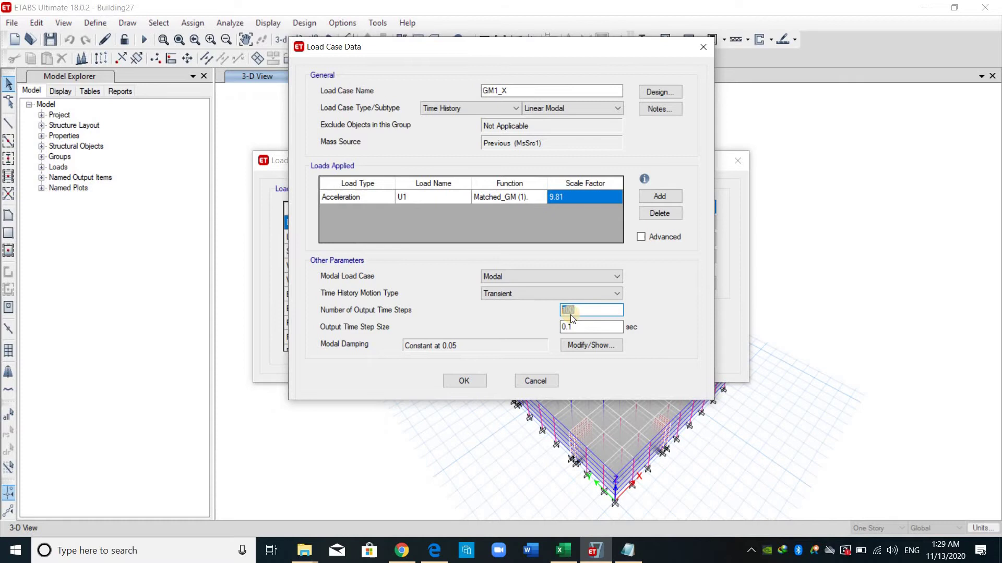
pyautogui.hotkey('ctrl', 'v')
pyautogui.write('/0.01')
# - Check the record's length and time step in the Notepad file and set the output time step size to 0.01 sec
pyautogui.click(610, 327)
pyautogui.click(628, 550)
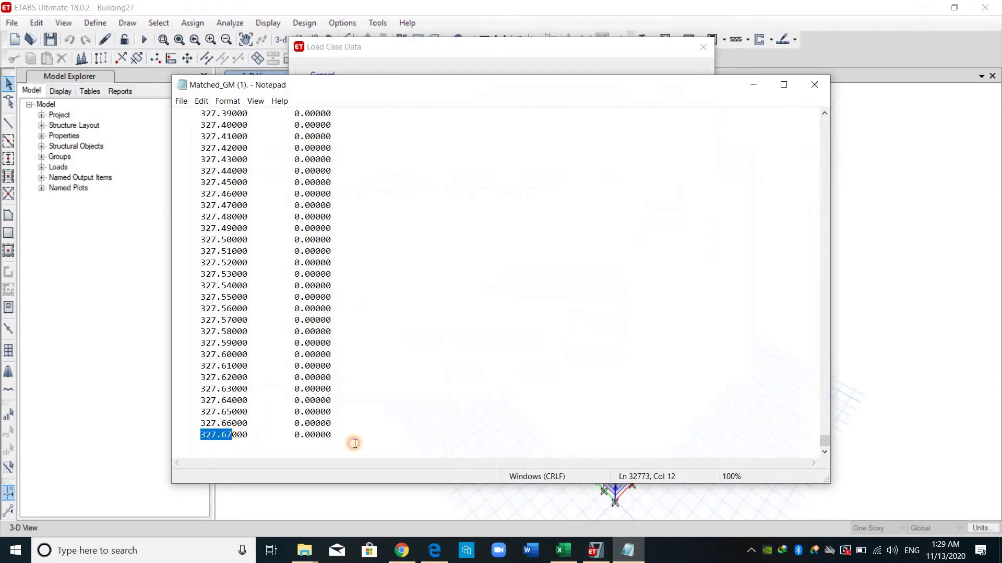
pyautogui.click(355, 444)
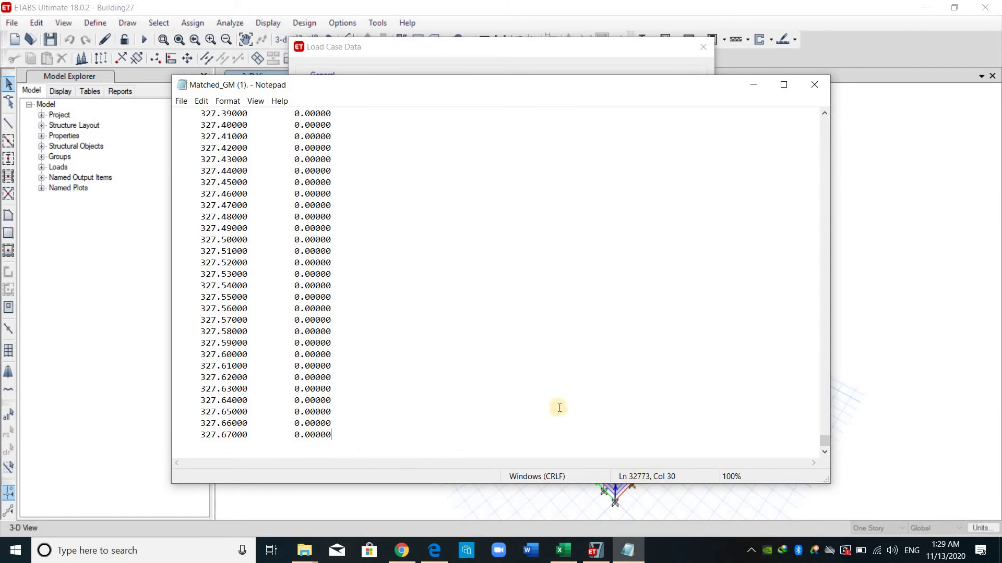
pyautogui.moveTo(823, 442); pyautogui.dragTo(783, 84)
pyautogui.moveTo(646, 263); pyautogui.dragTo(818, 436)
pyautogui.moveTo(795, 136); pyautogui.dragTo(780, 88)
pyautogui.click(753, 84)
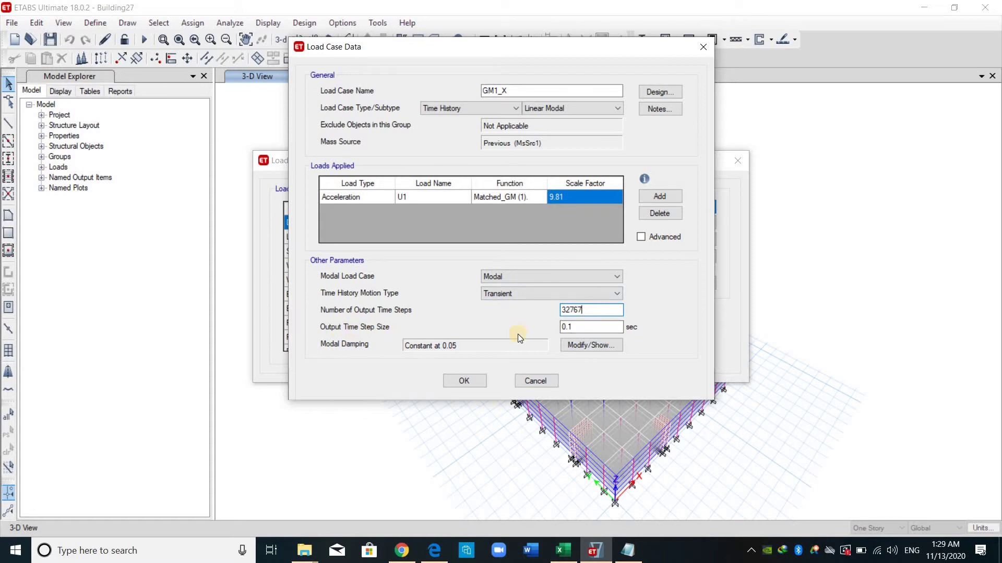
pyautogui.click(571, 329)
pyautogui.write('0')
pyautogui.hotkey('alt', 'Tab')
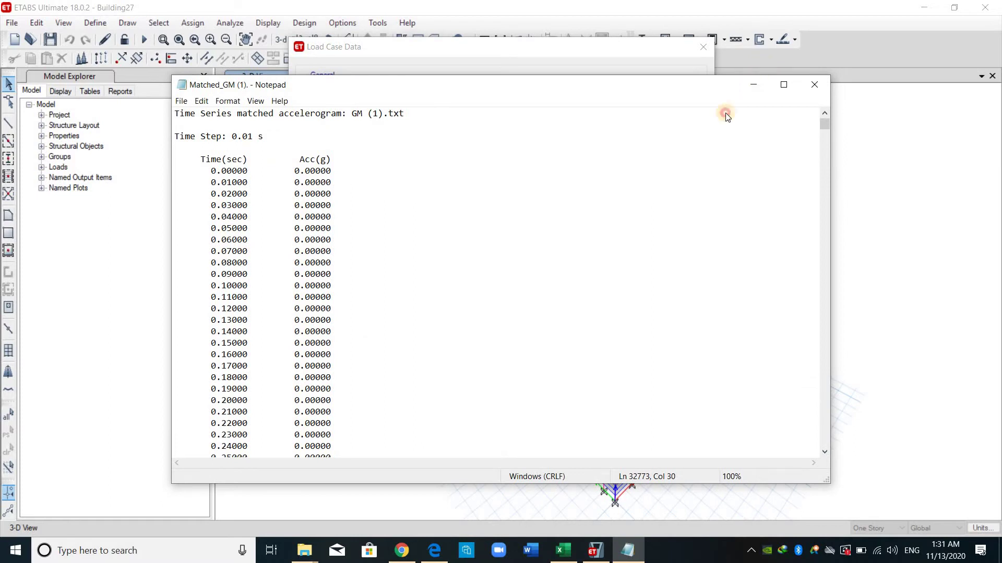
pyautogui.click(752, 85)
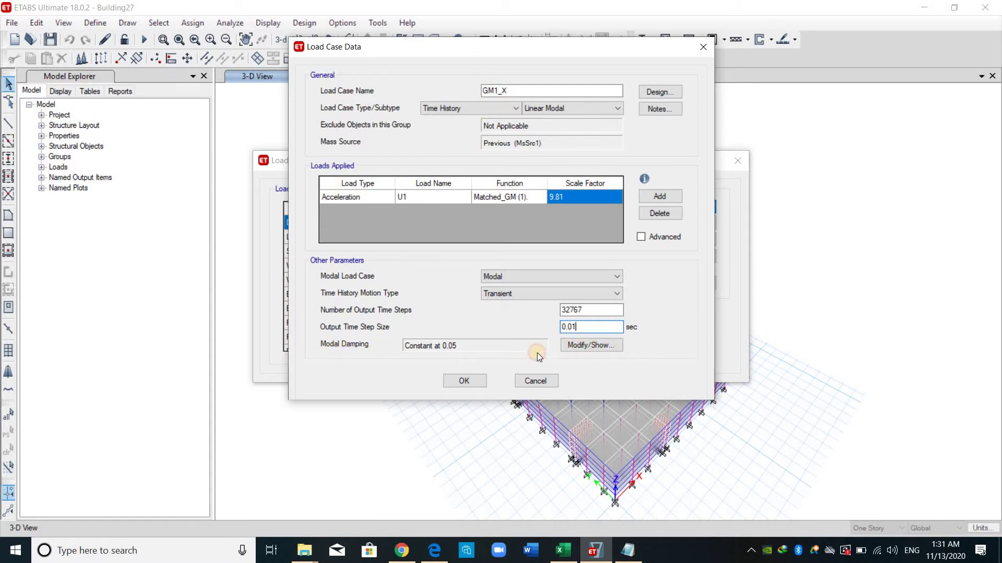
# - Set the constant modal damping for all modes to 0.025 and accept the GM1_X load case
pyautogui.click(518, 255)
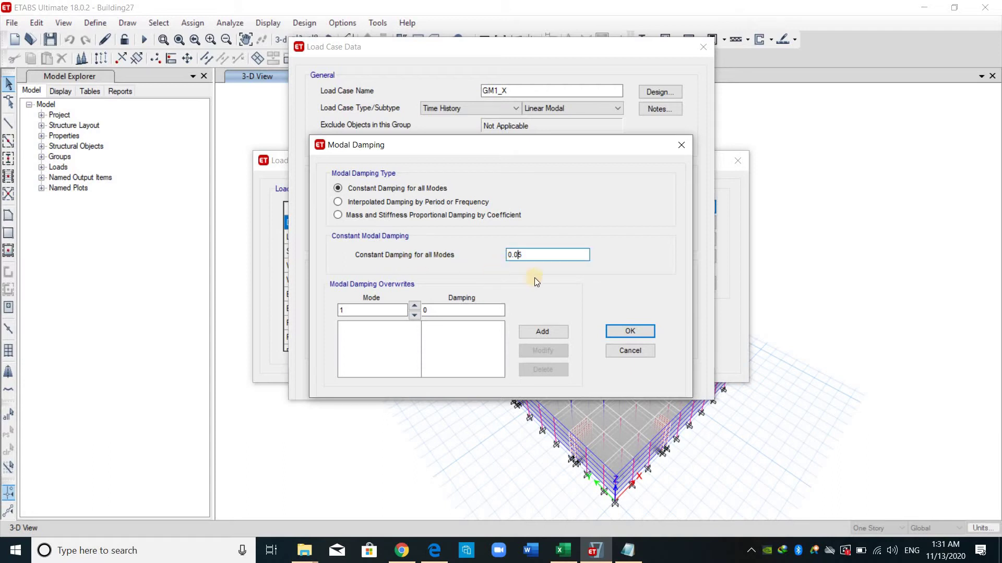
pyautogui.click(642, 332)
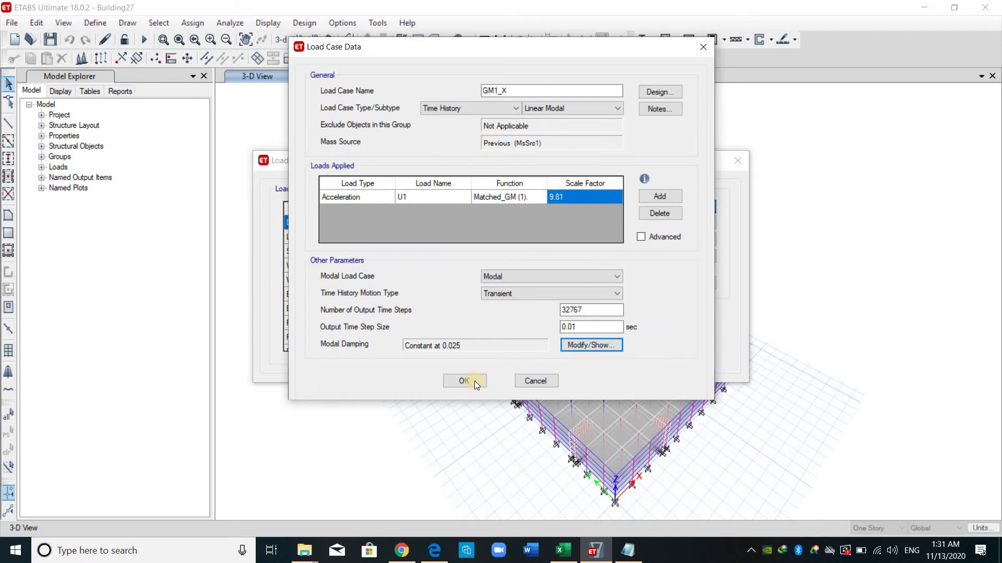
pyautogui.click(467, 381)
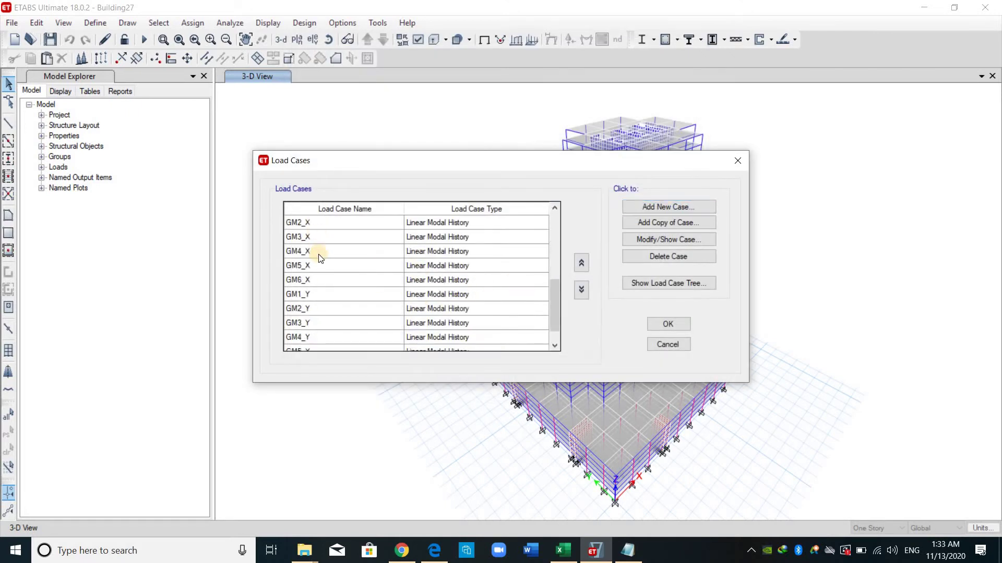
pyautogui.scroll(1, 321, 255)
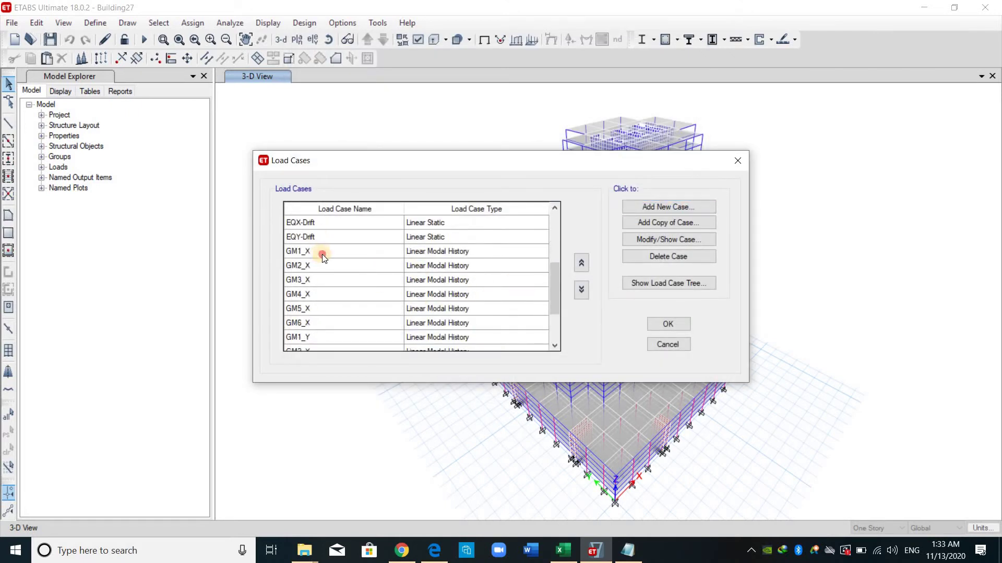
# - Check the applied acceleration direction and function of the GM1_Y load case, then accept it and the load case list
pyautogui.moveTo(321, 255); pyautogui.dragTo(396, 349)
pyautogui.scroll(-1, 334, 269)
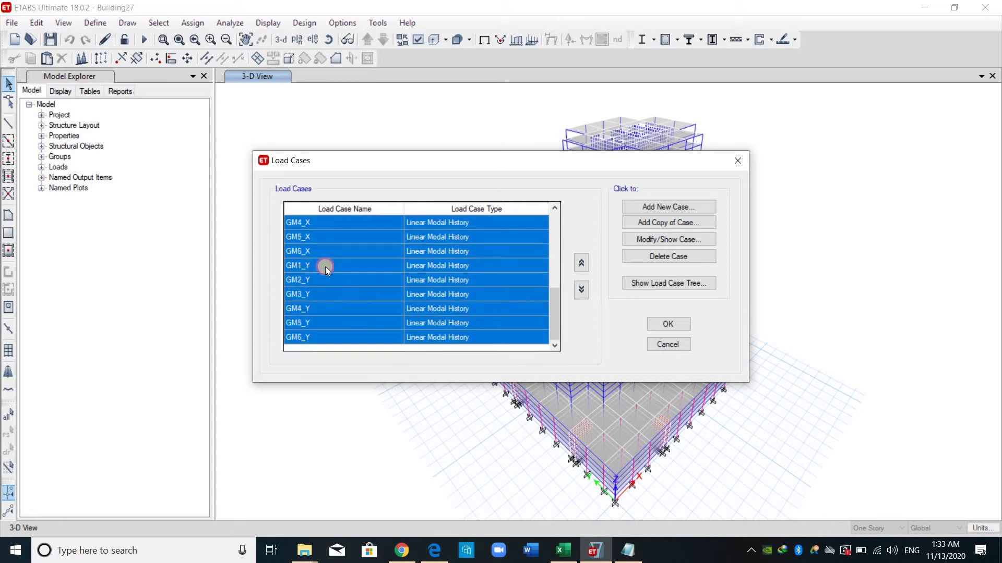
pyautogui.click(324, 267)
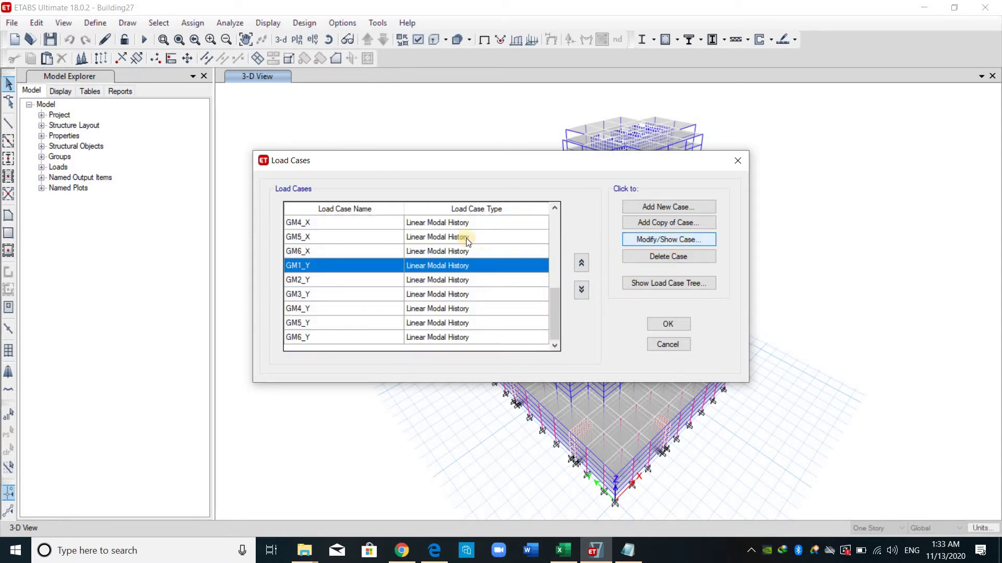
pyautogui.press('Return')
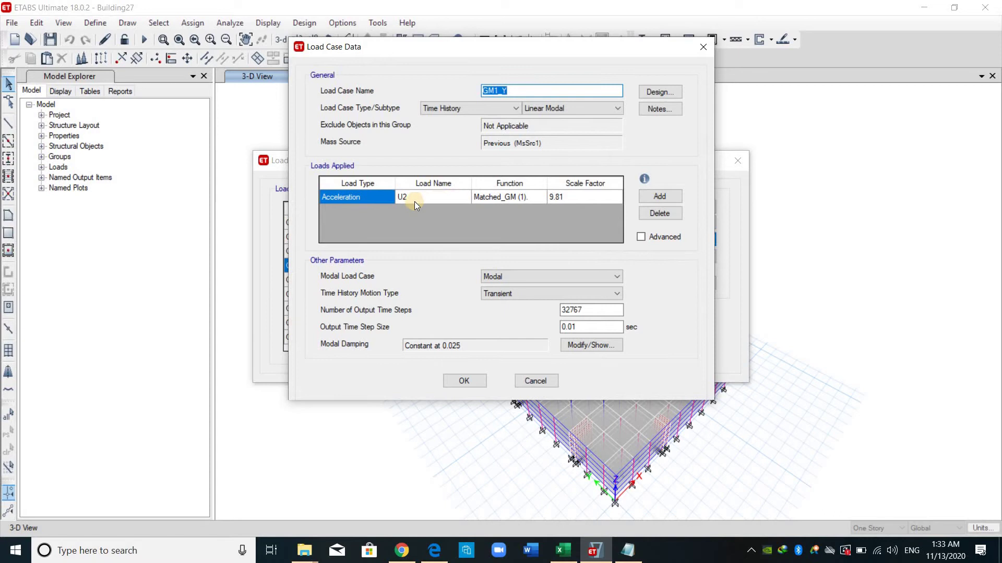
pyautogui.click(415, 202)
pyautogui.click(479, 382)
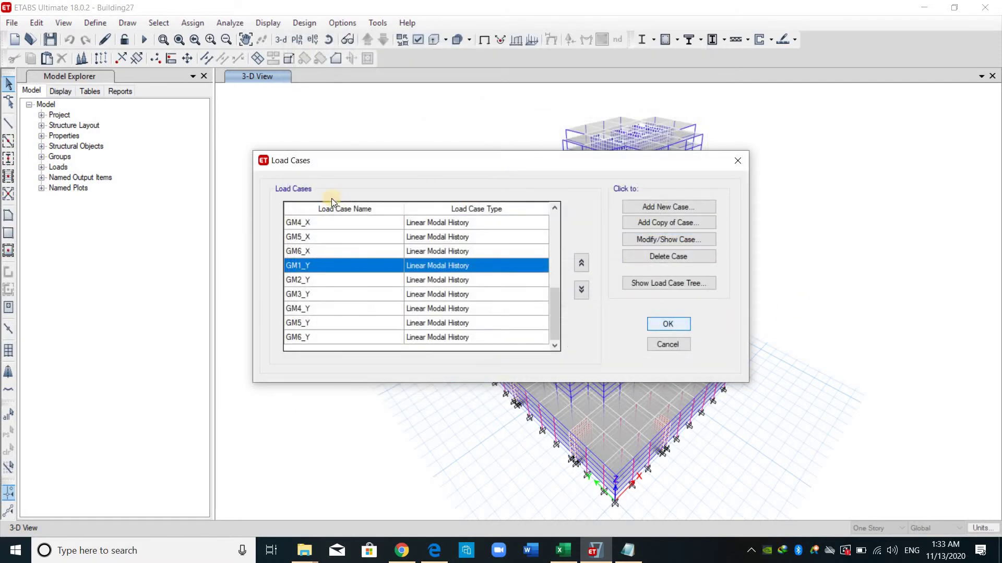
pyautogui.press('Return')
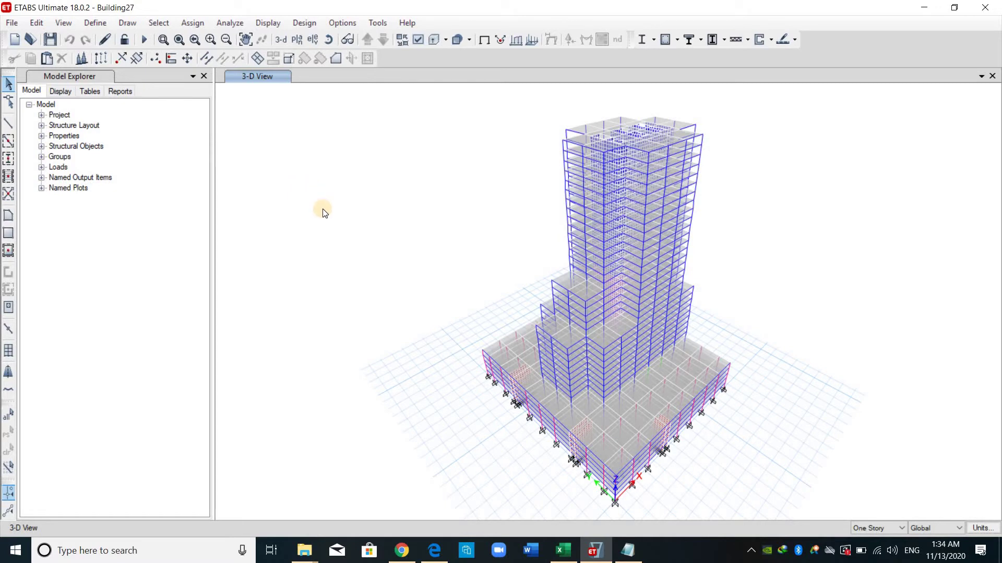
# - Add a new load combination named Mean_X with the combination type Range Add
pyautogui.click(92, 25)
pyautogui.click(553, 226)
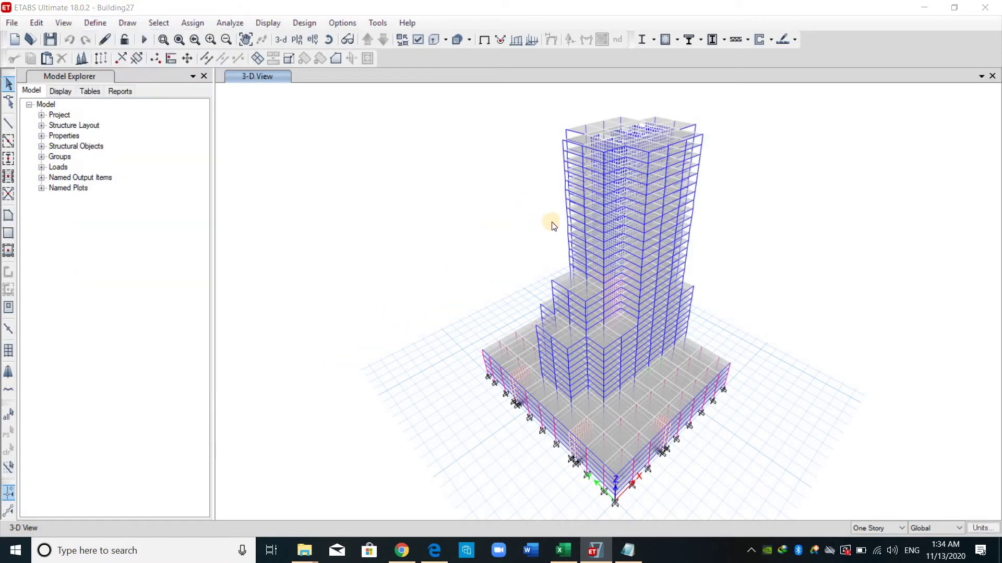
pyautogui.click(553, 221)
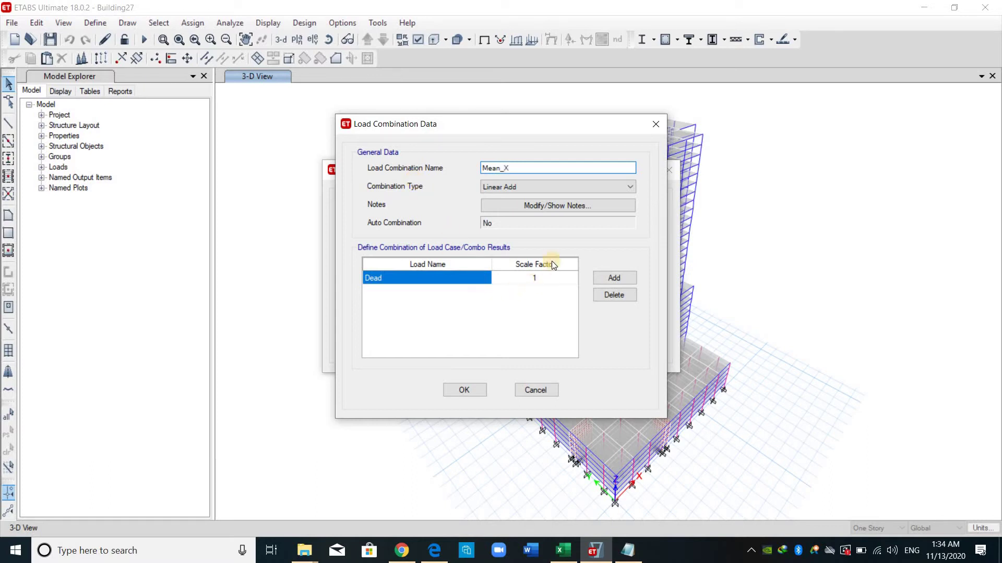
pyautogui.click(509, 187)
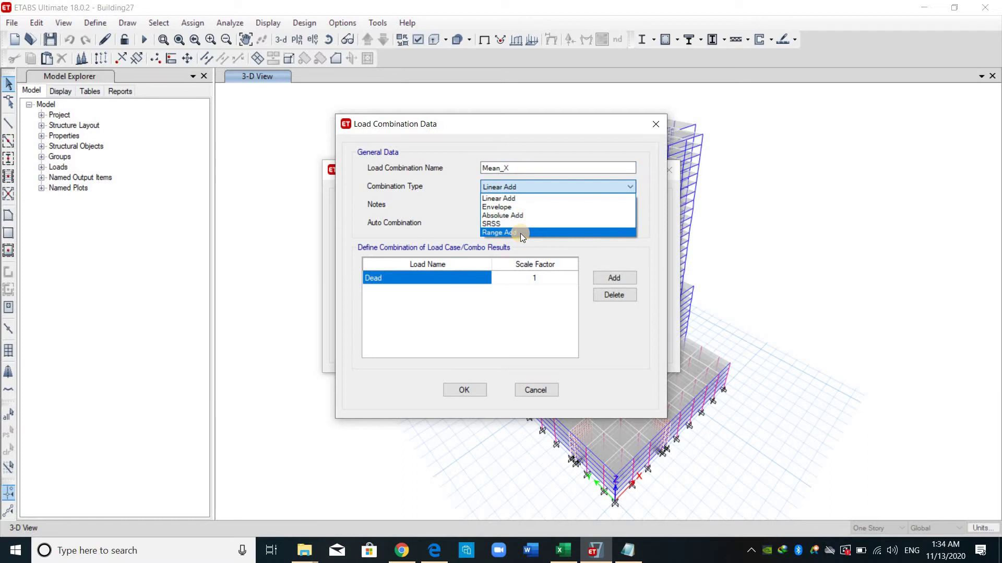
pyautogui.click(521, 232)
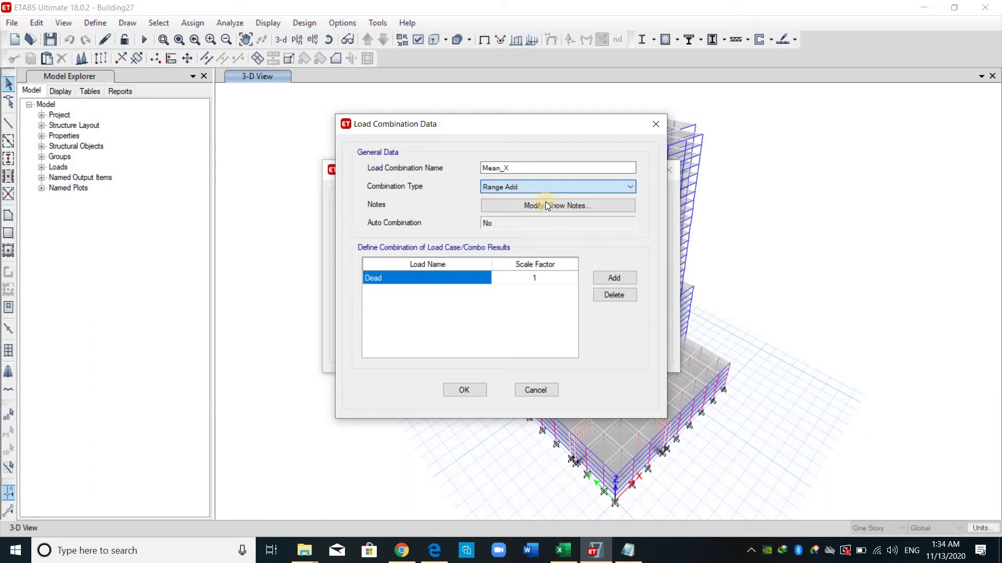
# - Fill the Mean_X combination with the six load cases GM1_X through GM6_X
pyautogui.click(615, 279)
pyautogui.click(614, 280)
pyautogui.click(614, 279)
pyautogui.click(614, 279)
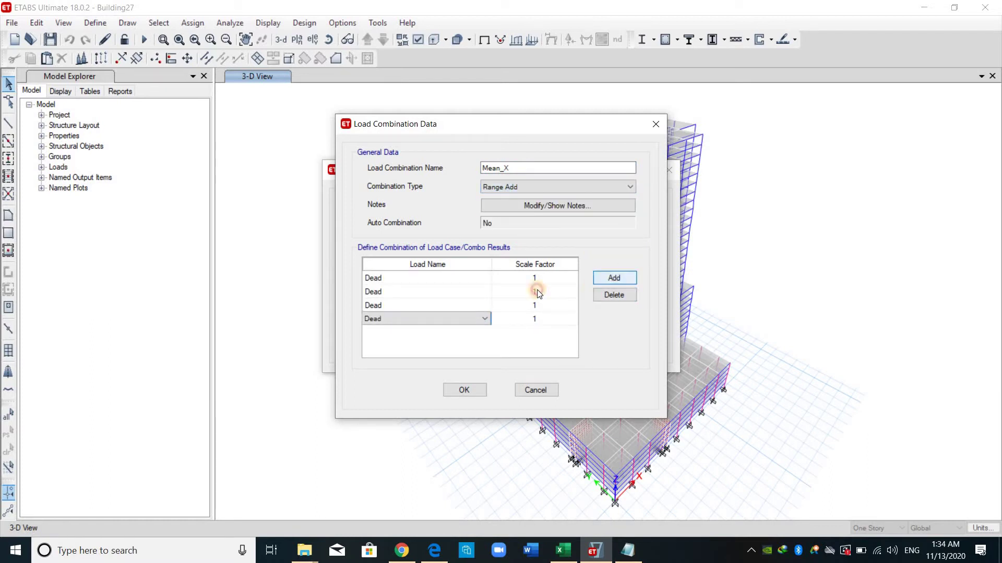
pyautogui.click(481, 284)
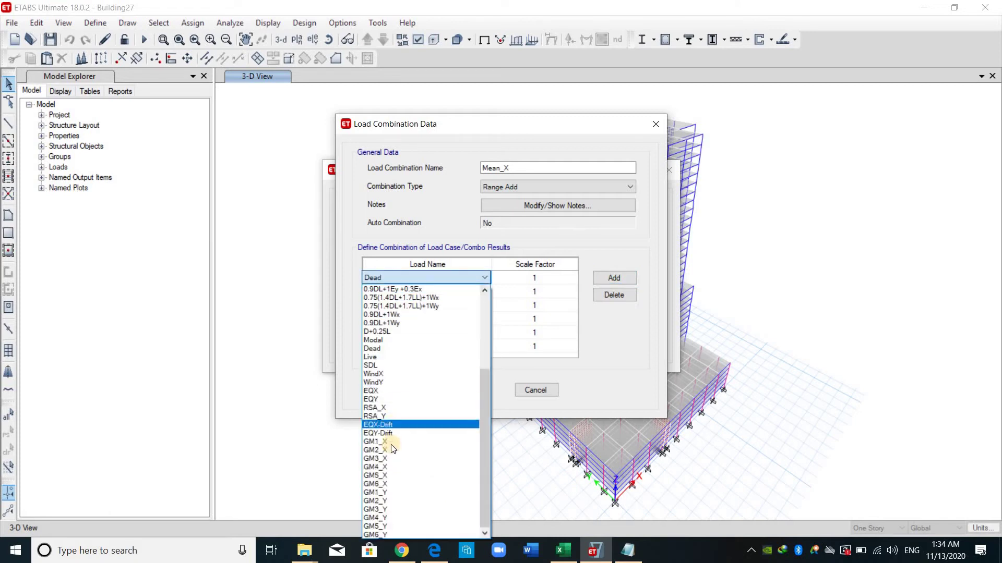
pyautogui.click(391, 441)
pyautogui.click(486, 292)
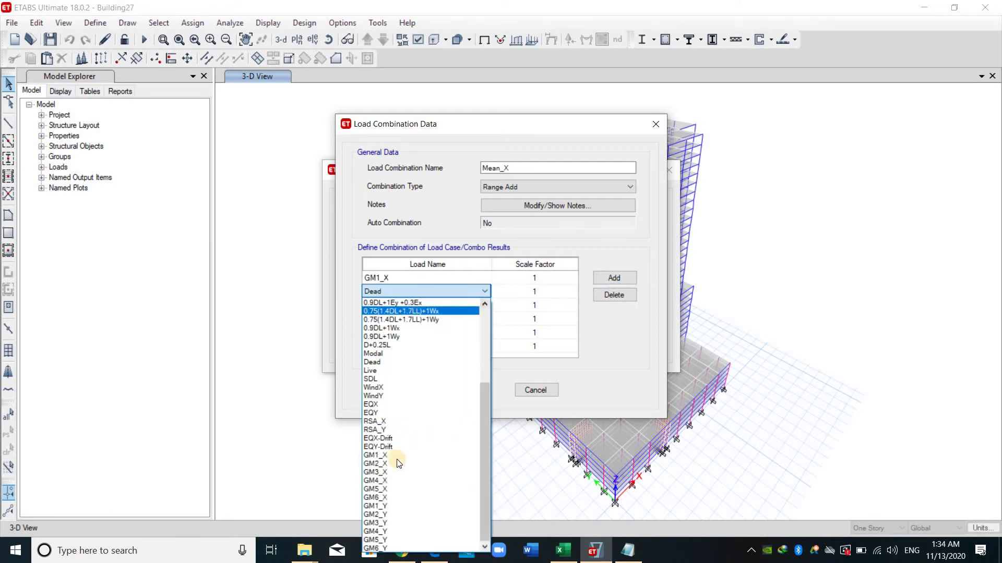
pyautogui.click(398, 464)
pyautogui.click(439, 305)
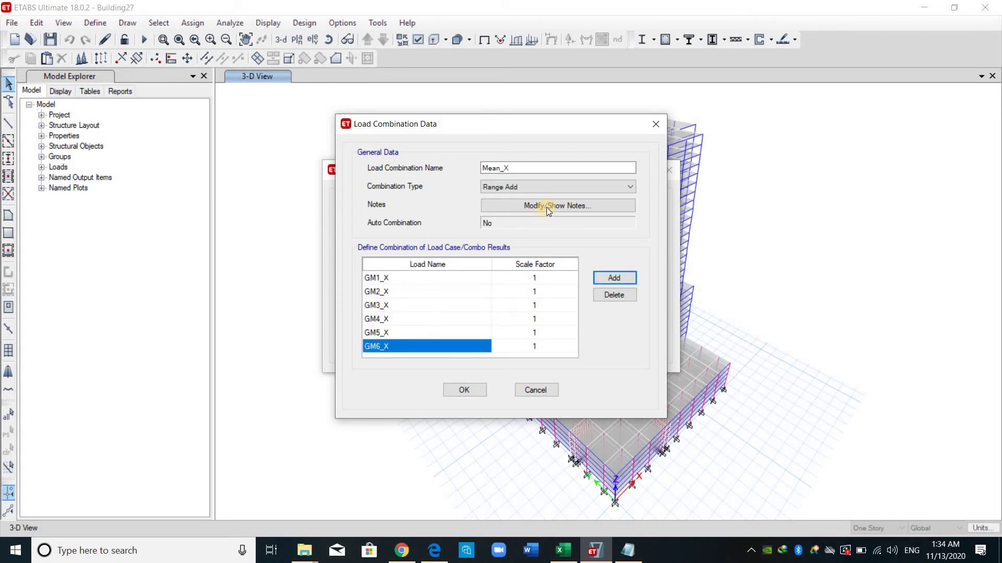
pyautogui.click(434, 304)
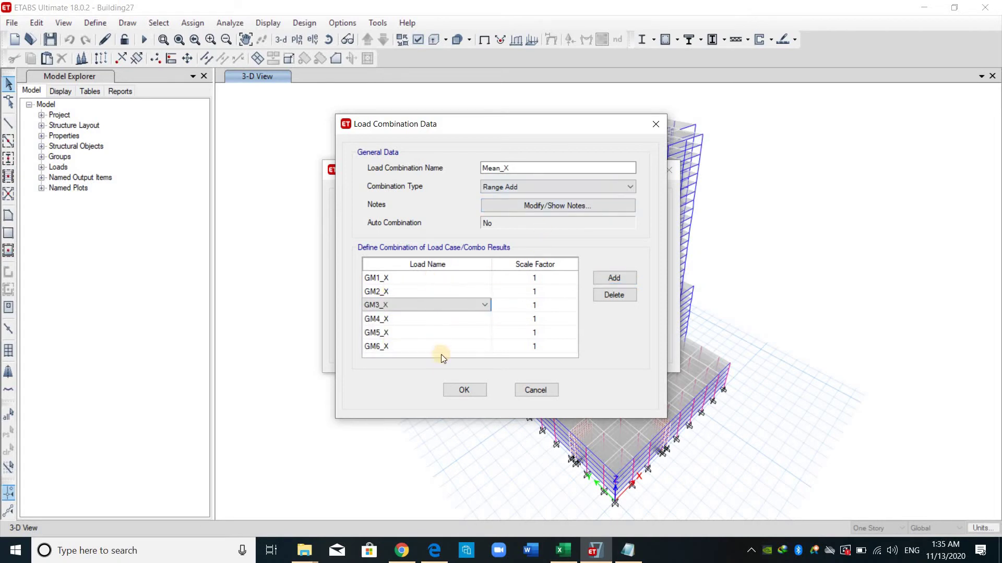
# - Set the scale factor of each of the six GM_X load cases to 1/6 and accept the Mean_X combination
pyautogui.click(556, 282)
pyautogui.click(556, 282)
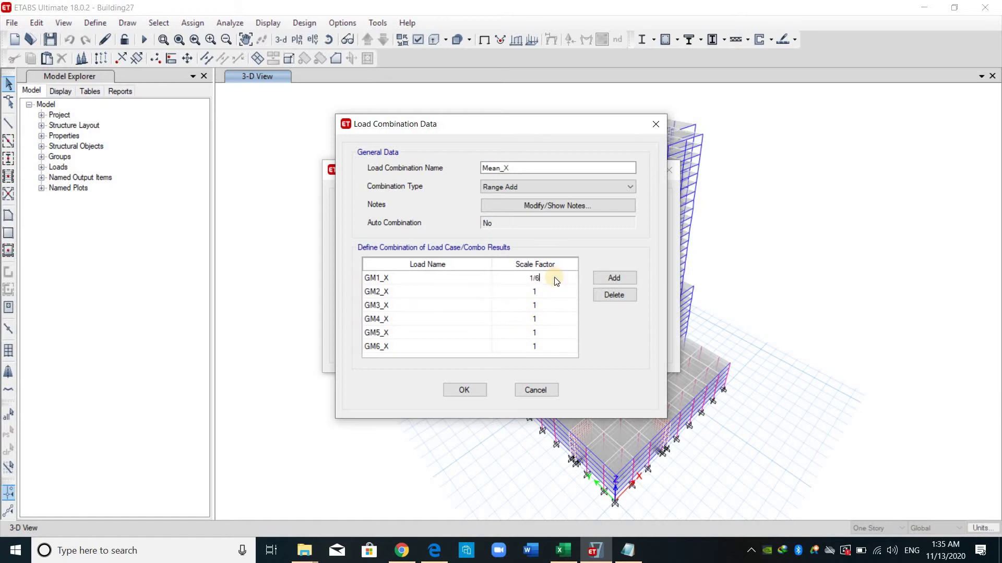
pyautogui.press('Return')
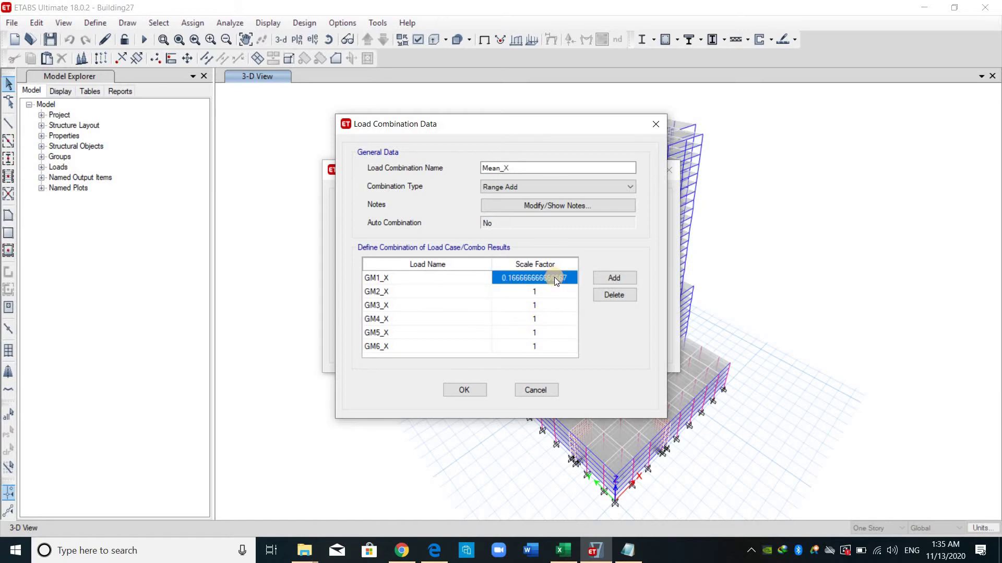
pyautogui.press('Down')
pyautogui.write('/6')
pyautogui.press('Return')
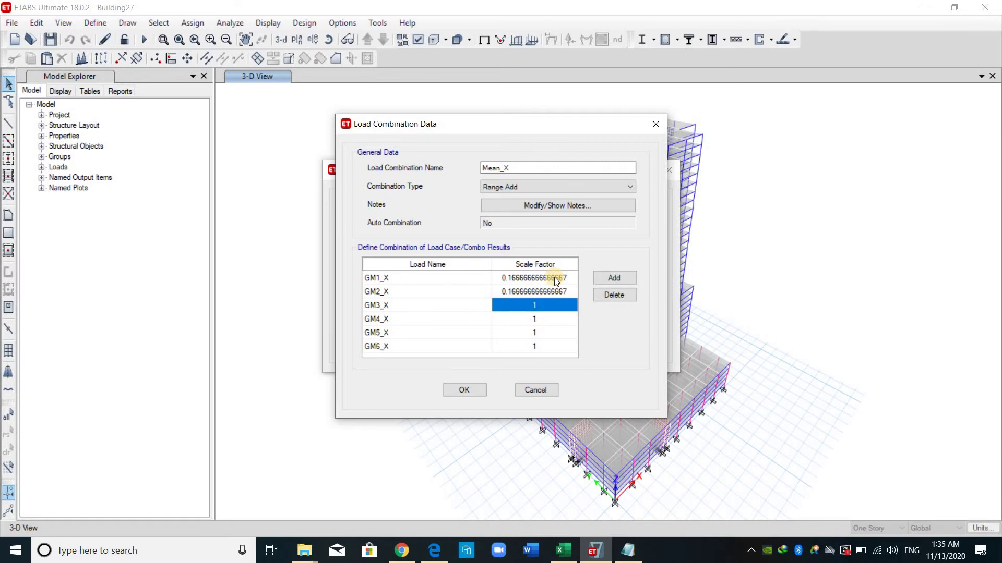
pyautogui.write('/6')
pyautogui.press('Return')
pyautogui.write('/6')
pyautogui.press('Return')
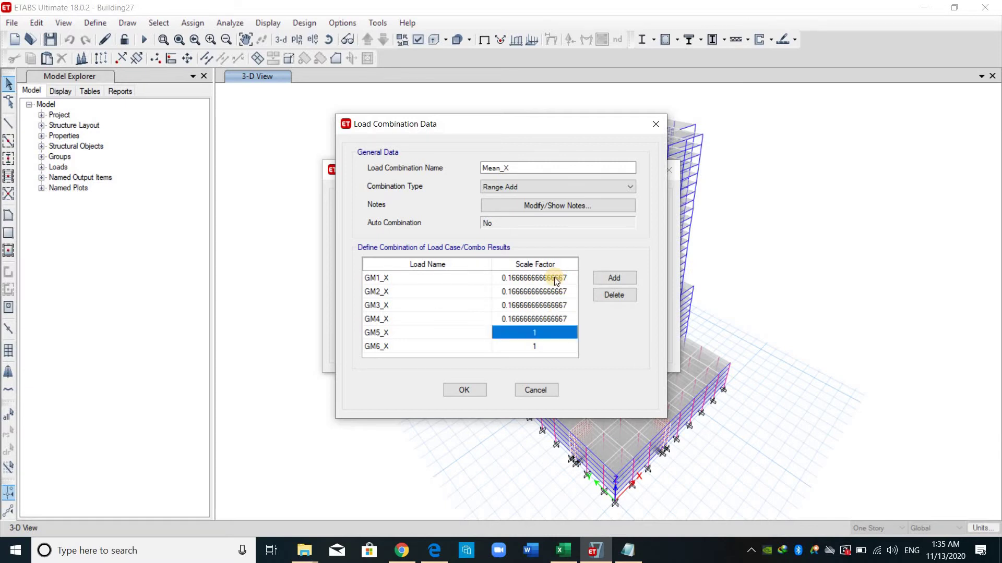
pyautogui.write('/6')
pyautogui.press('Return')
pyautogui.write('/')
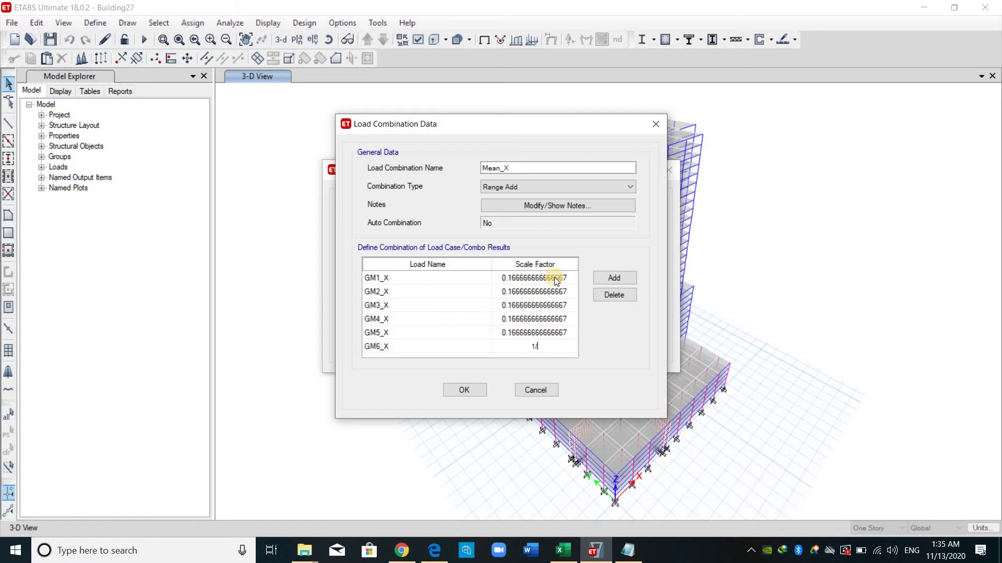
pyautogui.write('6')
pyautogui.press('Return')
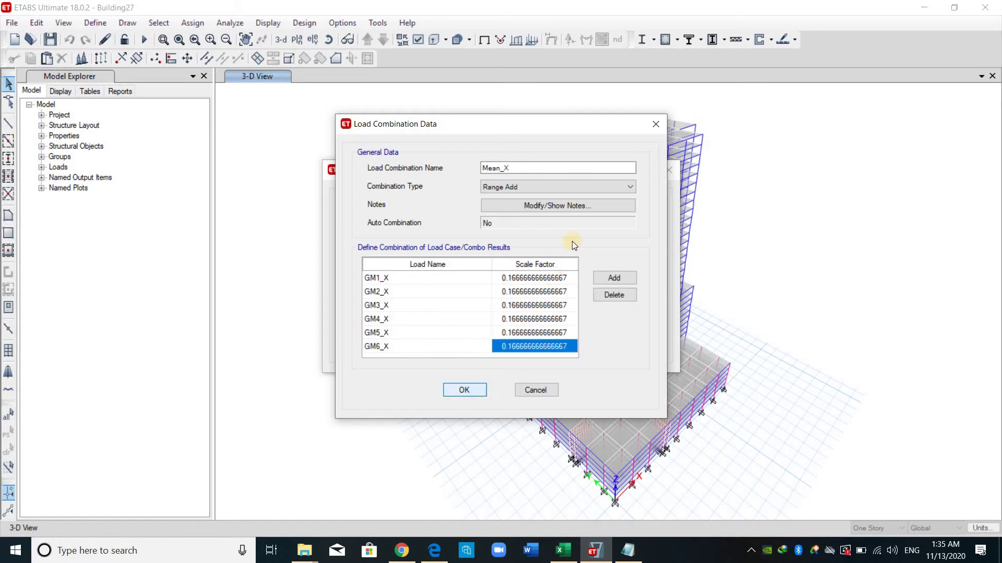
pyautogui.press('Return')
# - Add a copy of the Mean_X load combination and name it Mean_Y
pyautogui.click(577, 238)
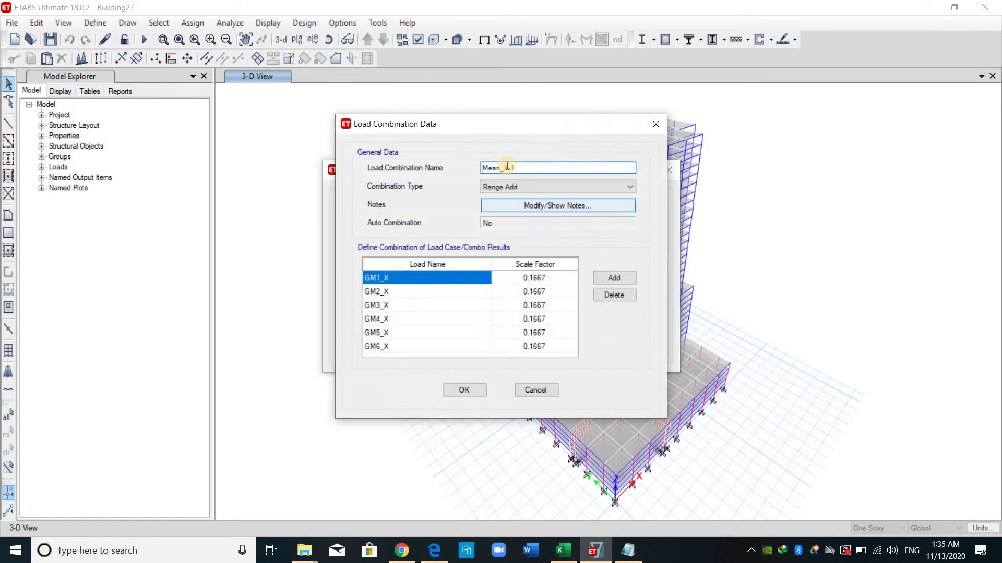
pyautogui.click(506, 167)
pyautogui.hotkey('shift', 'End')
pyautogui.write('Y')
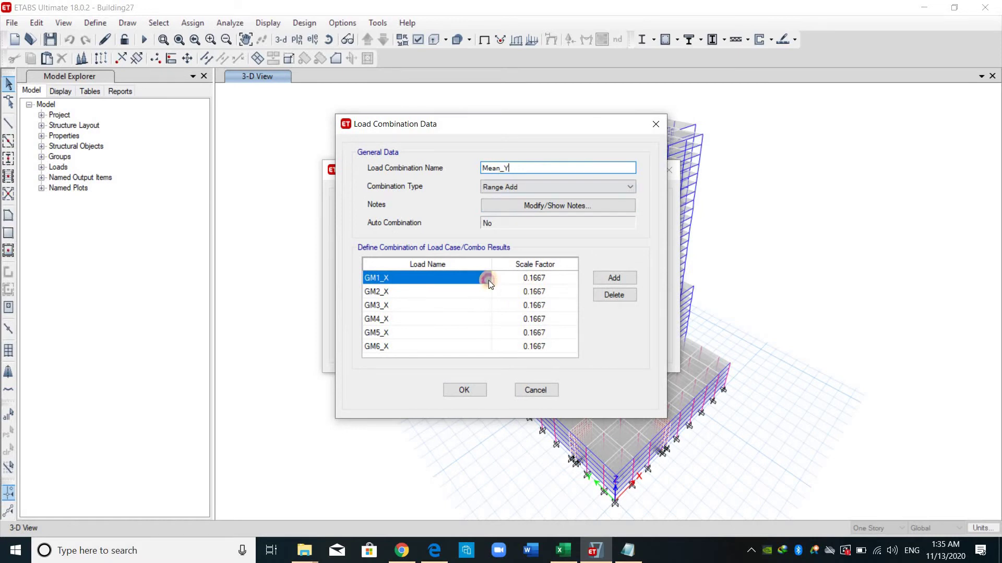
# - Replace the loads in Mean_Y with GM1_Y through GM6_Y and accept the load combinations
pyautogui.click(488, 280)
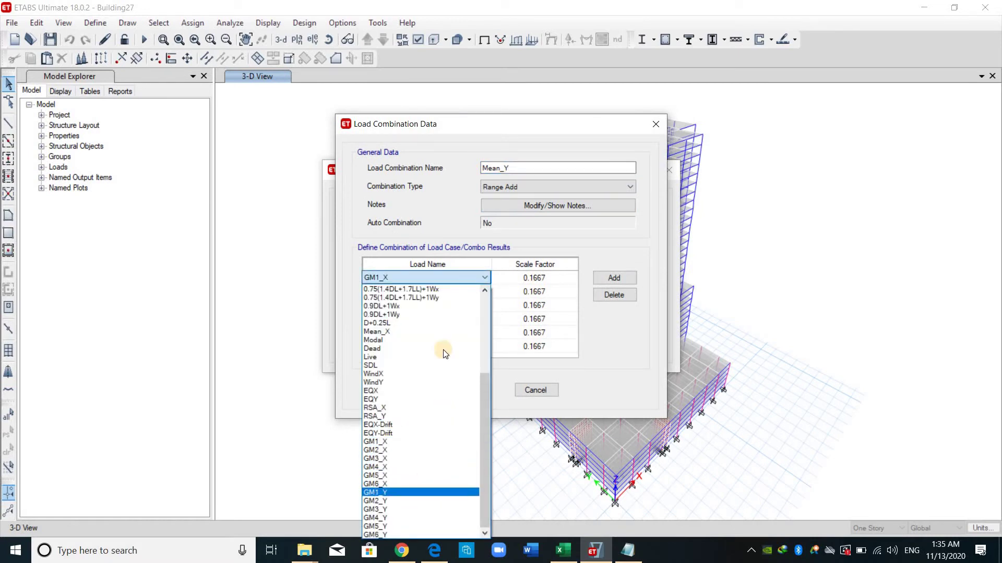
pyautogui.click(415, 492)
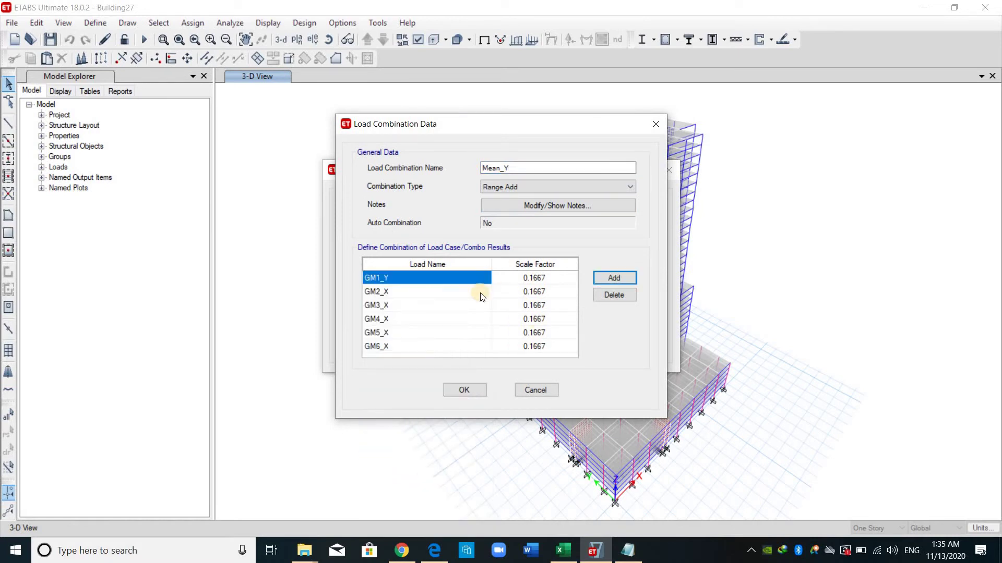
pyautogui.click(478, 169)
pyautogui.click(476, 389)
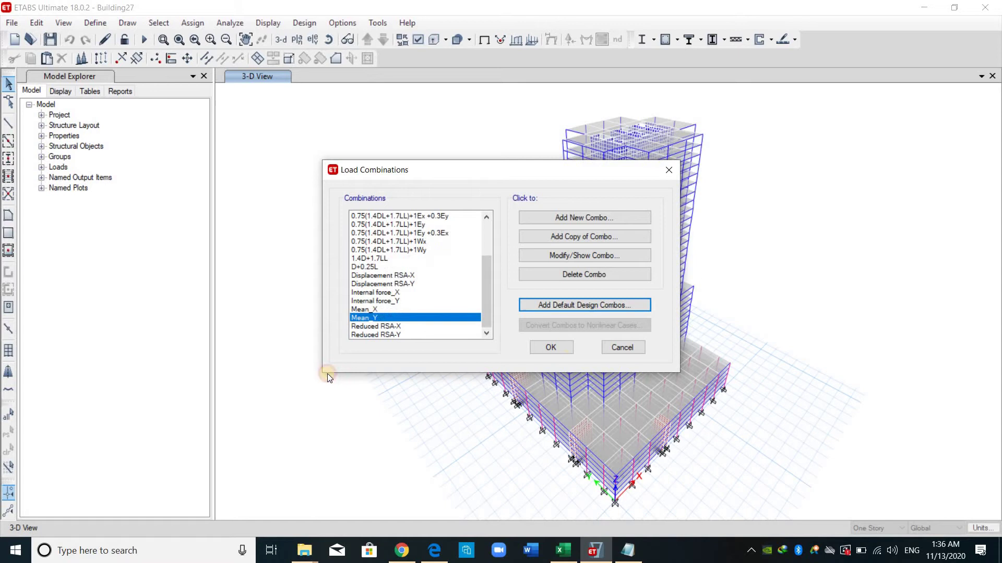
pyautogui.press('Return')
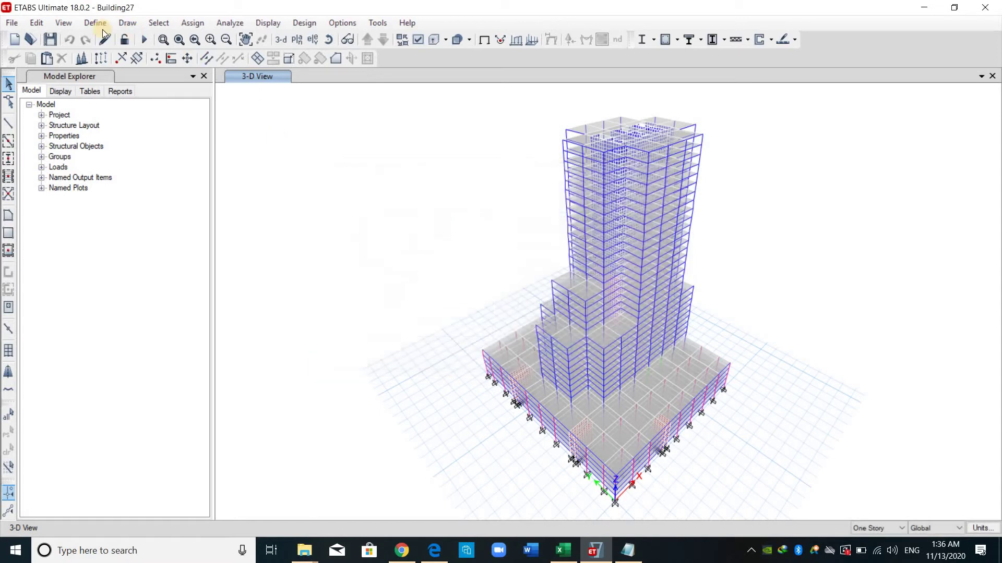
# - View the response spectrum of the Matched_GM (1) time history function for the listed damping ratios
pyautogui.click(95, 22)
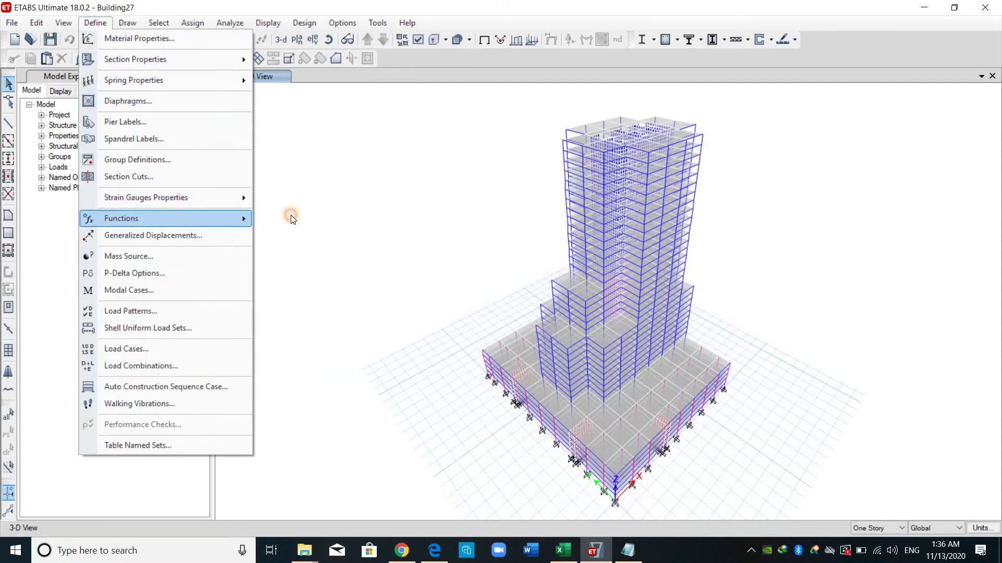
pyautogui.moveTo(141, 219)
pyautogui.press('Return')
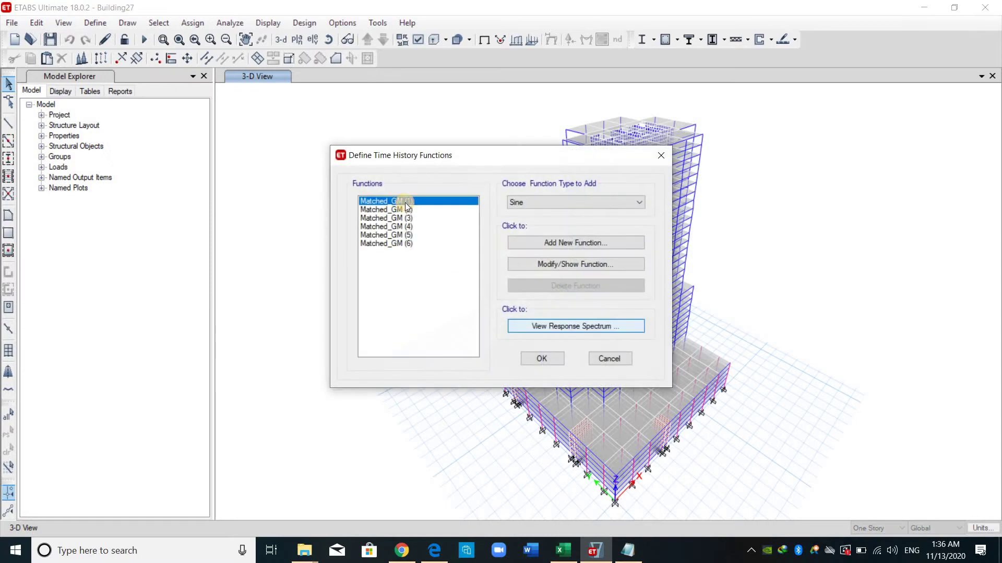
pyautogui.click(586, 327)
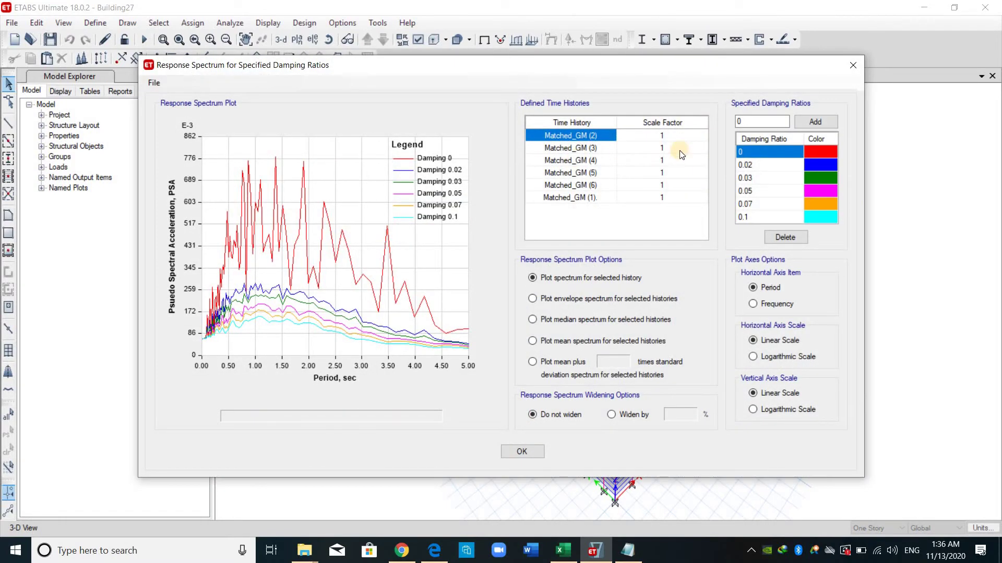
pyautogui.click(600, 199)
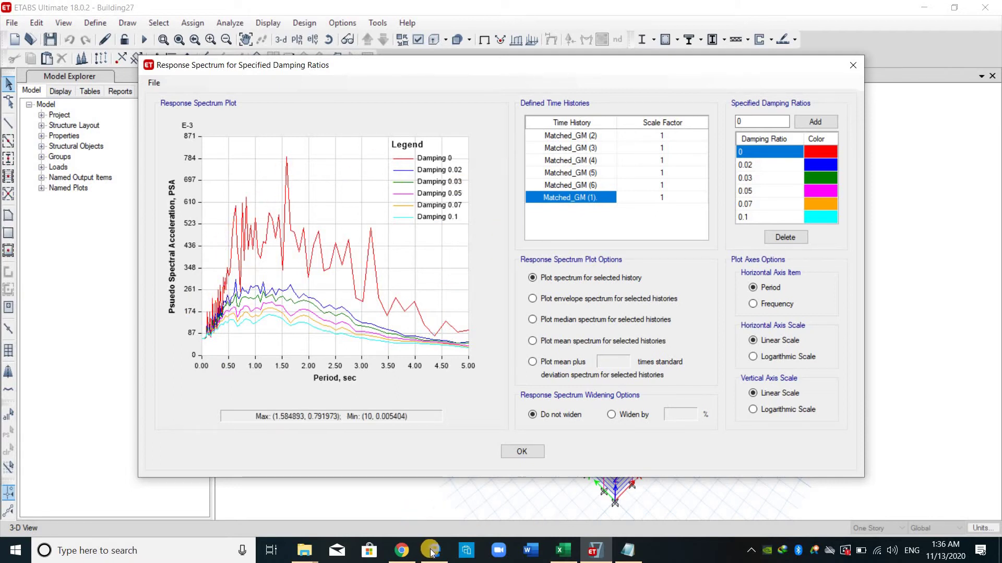
# - Switch to the Chopra dynamics of structures PDF in Edge and read the equation of motion in section 5.1, Time-Stepping Methods
pyautogui.click(178, 38)
pyautogui.hotkey('alt', 'Tab')
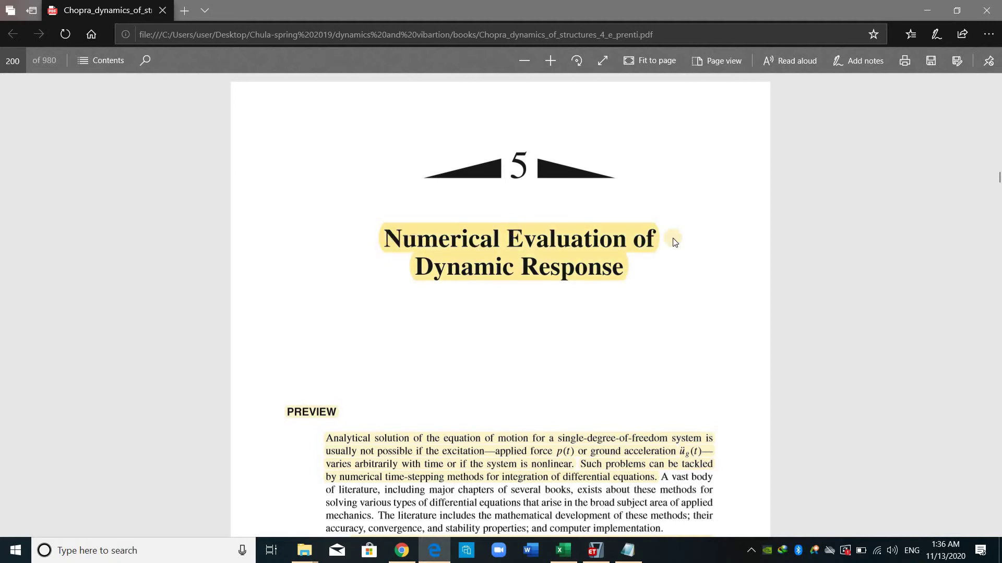
pyautogui.scroll(-5, 701, 248)
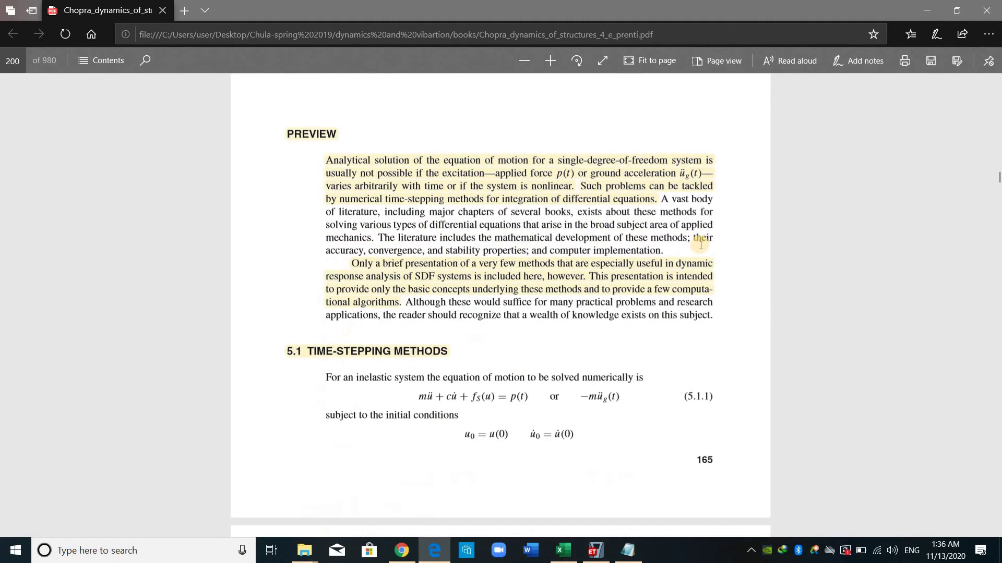
pyautogui.scroll(-2, 422, 265)
pyautogui.moveTo(417, 258); pyautogui.dragTo(535, 255)
pyautogui.click(516, 268)
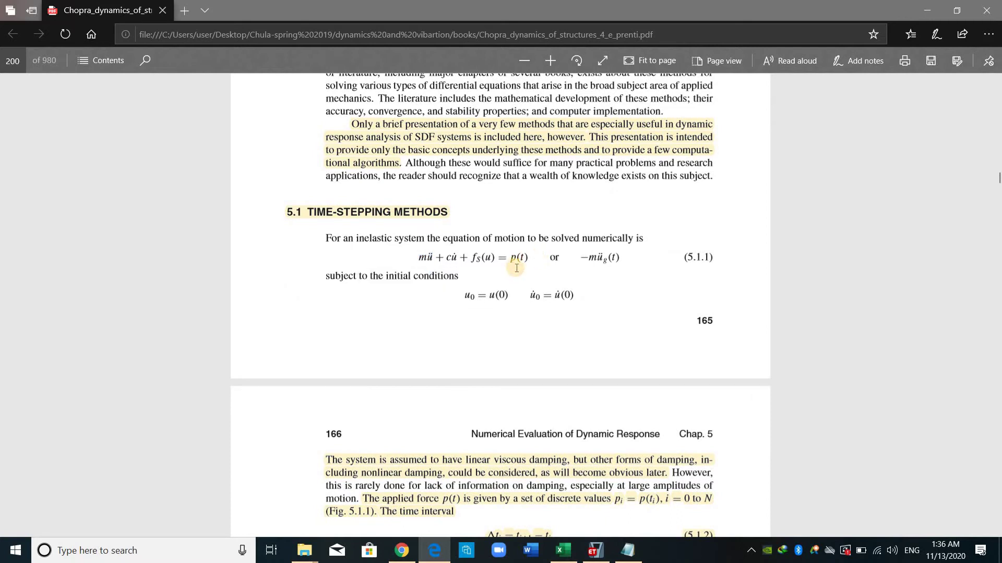
pyautogui.keyDown('ctrl'); pyautogui.scroll(2, 459, 253); pyautogui.keyUp('ctrl')
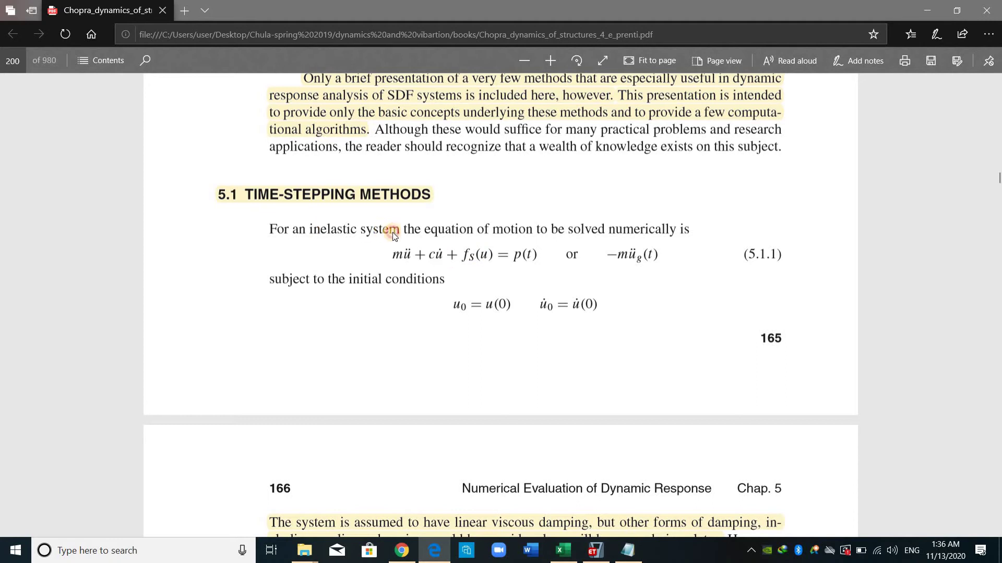
pyautogui.moveTo(393, 236); pyautogui.dragTo(309, 229)
pyautogui.click(484, 255)
pyautogui.scroll(-4, 518, 261)
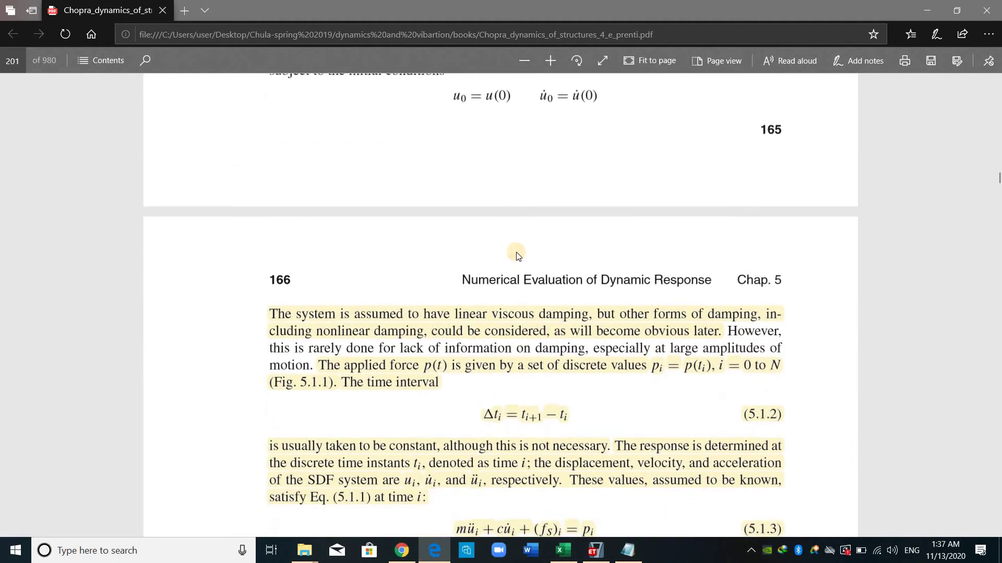
# - Look through section 5.2, Methods Based on Interpolation of Excitation, from its heading to the numerical solution in Table E5.1a
pyautogui.scroll(-20, 516, 253)
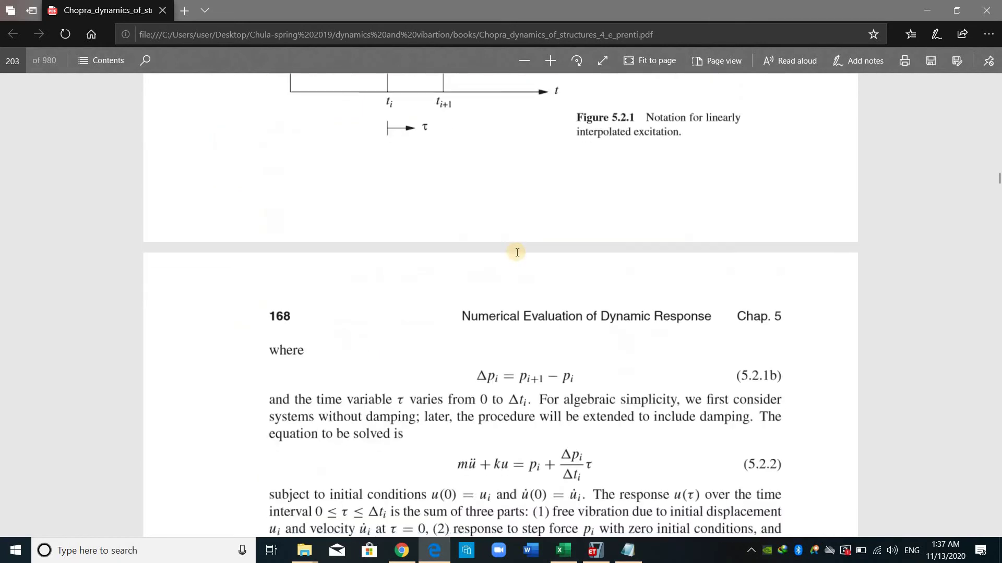
pyautogui.scroll(8, 516, 252)
pyautogui.moveTo(399, 191); pyautogui.dragTo(626, 191)
pyautogui.click(608, 237)
pyautogui.scroll(-20, 608, 237)
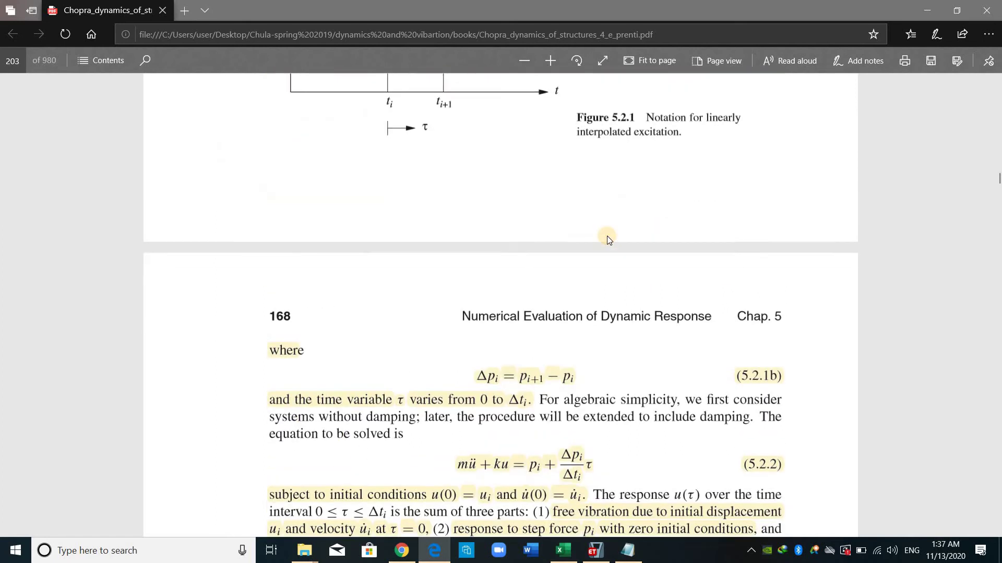
pyautogui.scroll(-20, 607, 236)
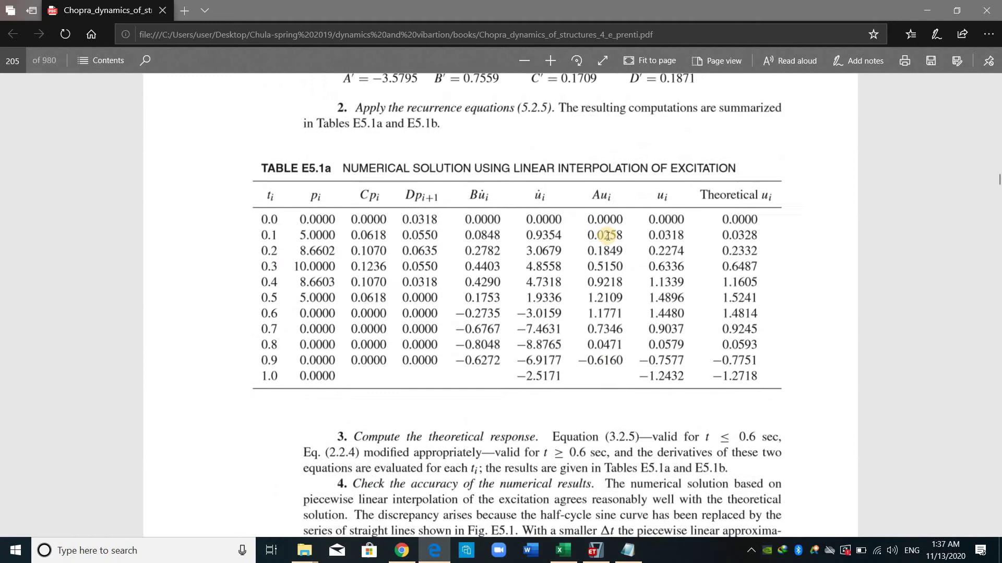
# - Find section 5.3, Central Difference Method, and review its finite difference expressions and calculation steps
pyautogui.scroll(3, 313, 134)
pyautogui.moveTo(252, 136); pyautogui.dragTo(521, 133)
pyautogui.click(572, 163)
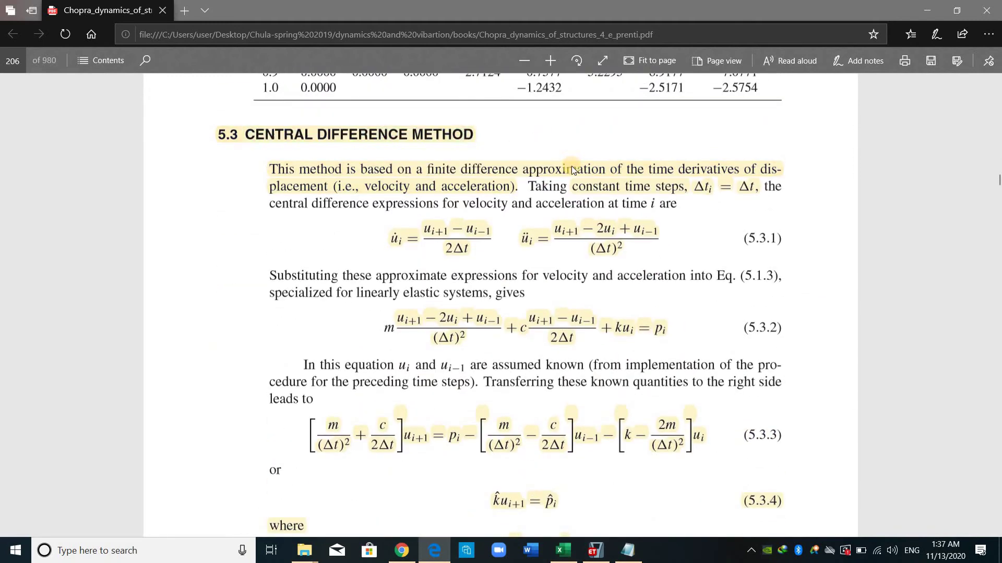
pyautogui.scroll(-15, 577, 176)
pyautogui.scroll(10, 494, 122)
pyautogui.scroll(3, 493, 123)
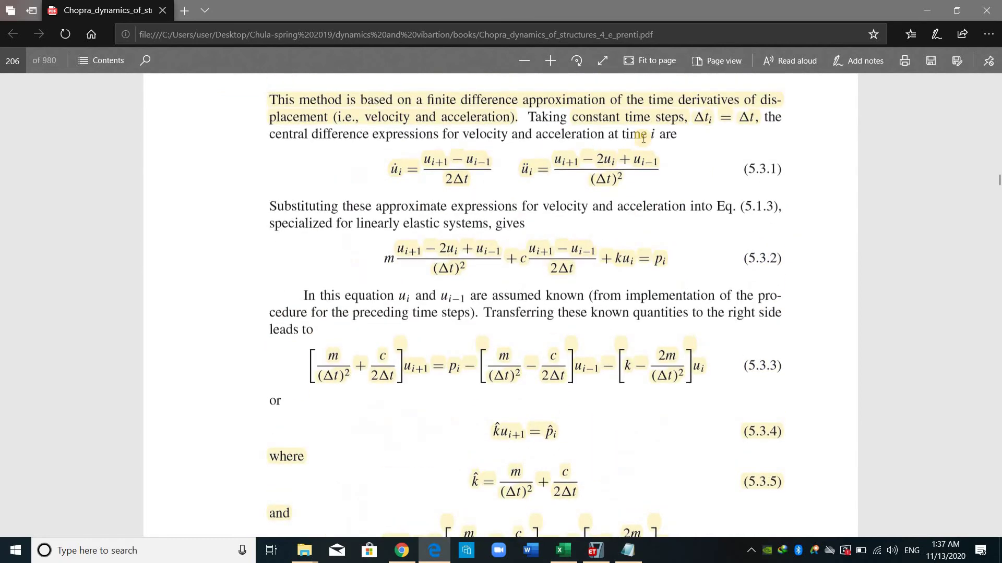
pyautogui.scroll(-8, 694, 228)
pyautogui.scroll(-20, 695, 236)
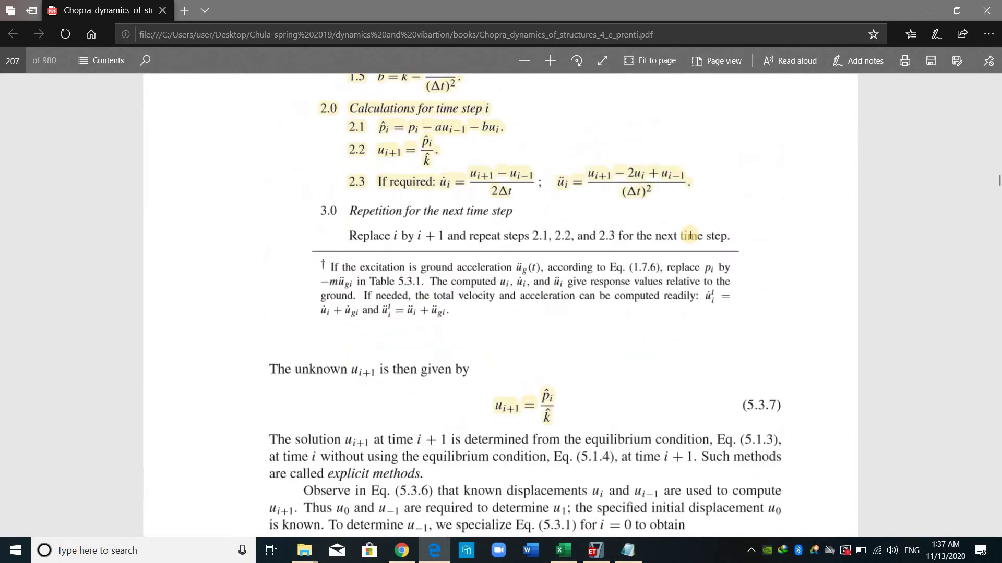
# - Examine section 5.4, Newmark's Method, including its basic procedure and the parameters β and γ
pyautogui.scroll(-10, 689, 236)
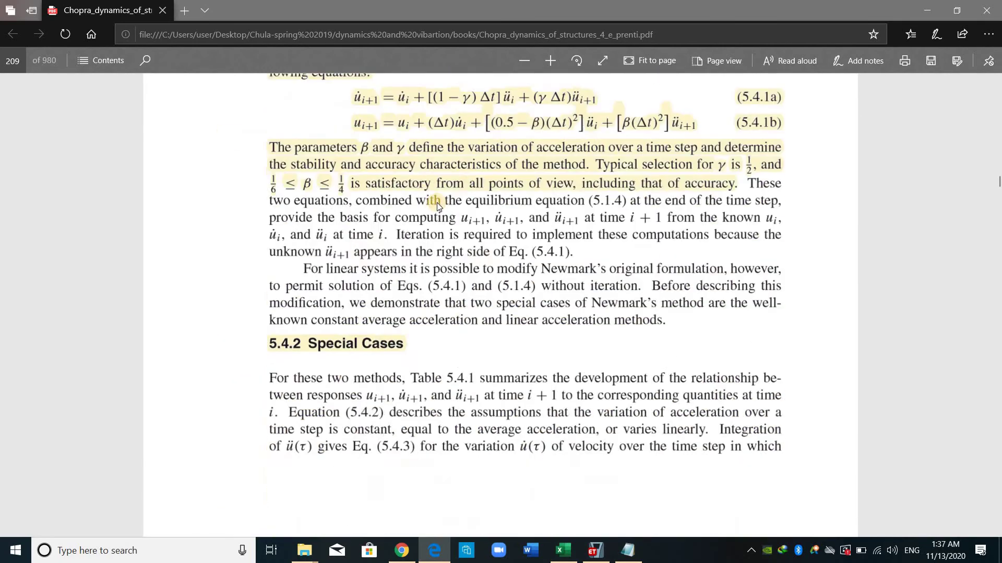
pyautogui.scroll(4, 505, 250)
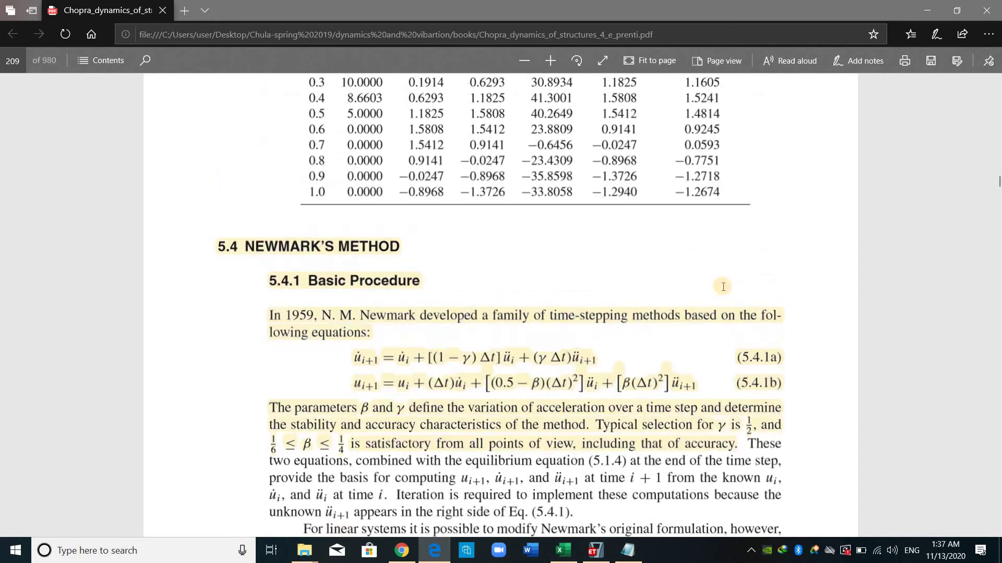
pyautogui.scroll(10, 673, 286)
pyautogui.scroll(-3, 634, 303)
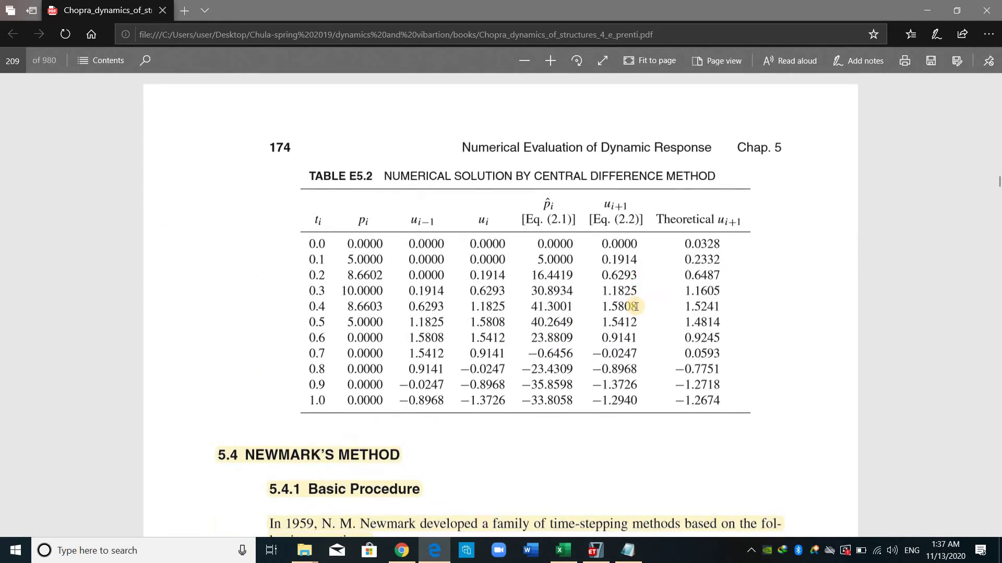
# - Go back to section 5.2 and view Table 5.2.1, the coefficients in recurrence formulas
pyautogui.scroll(15, 634, 302)
pyautogui.scroll(20, 634, 305)
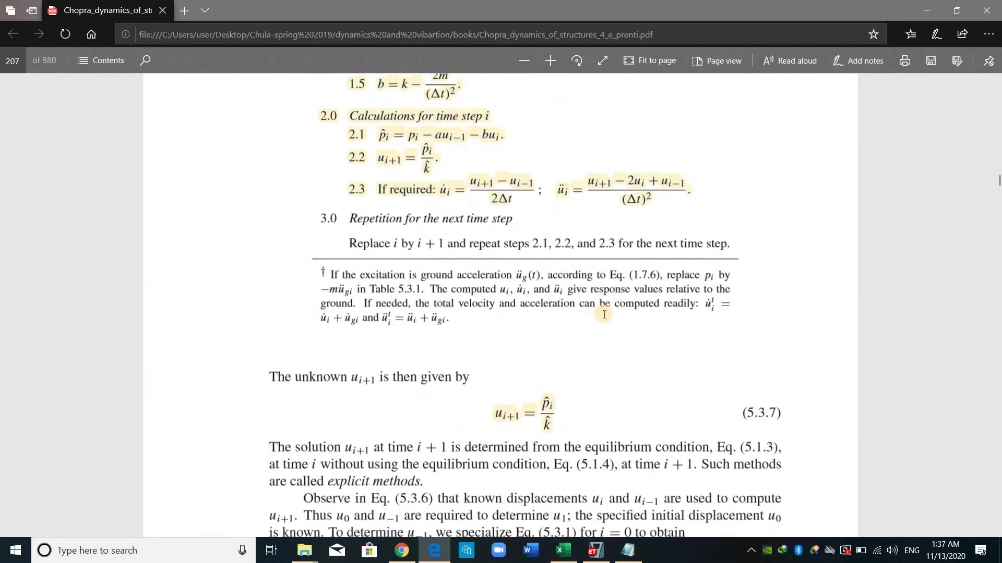
pyautogui.scroll(15, 562, 304)
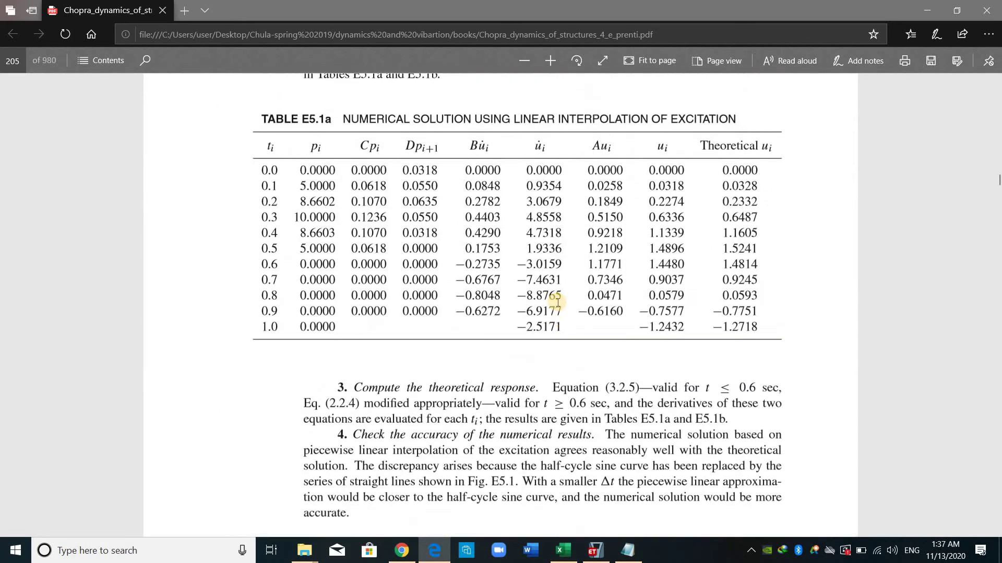
pyautogui.scroll(5, 537, 281)
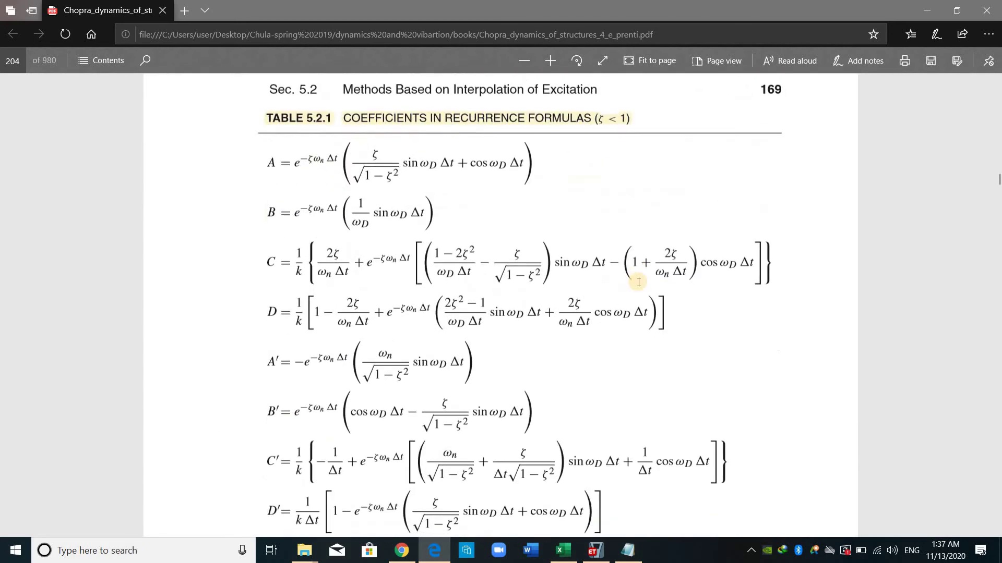
pyautogui.keyDown('ctrl'); pyautogui.scroll(-1, 543, 286); pyautogui.keyUp('ctrl')
pyautogui.scroll(1, 572, 492)
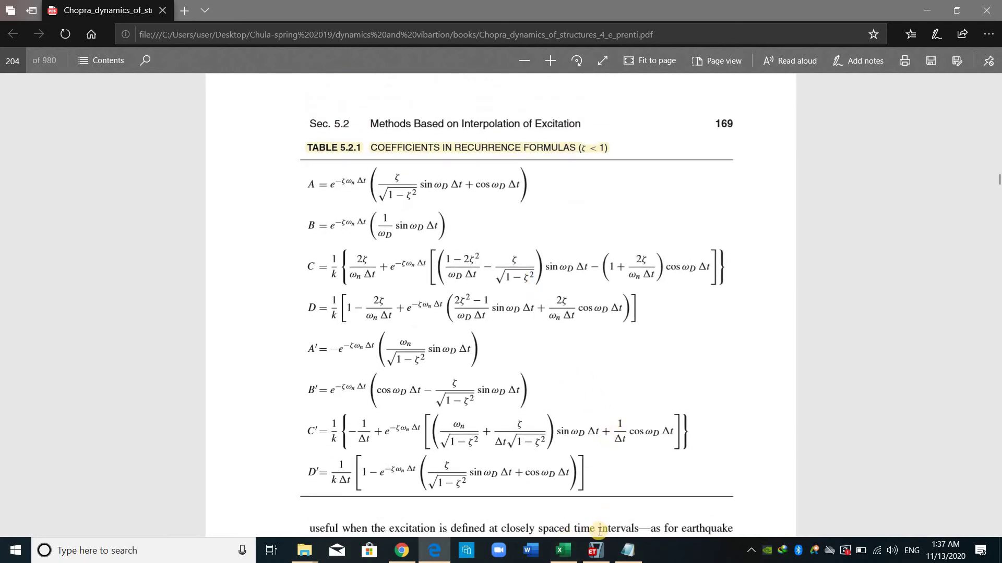
# - Glance at the Pesudo spectra workbook in Excel, then return to the PDF in Edge and review equation 5.1.1
pyautogui.click(567, 550)
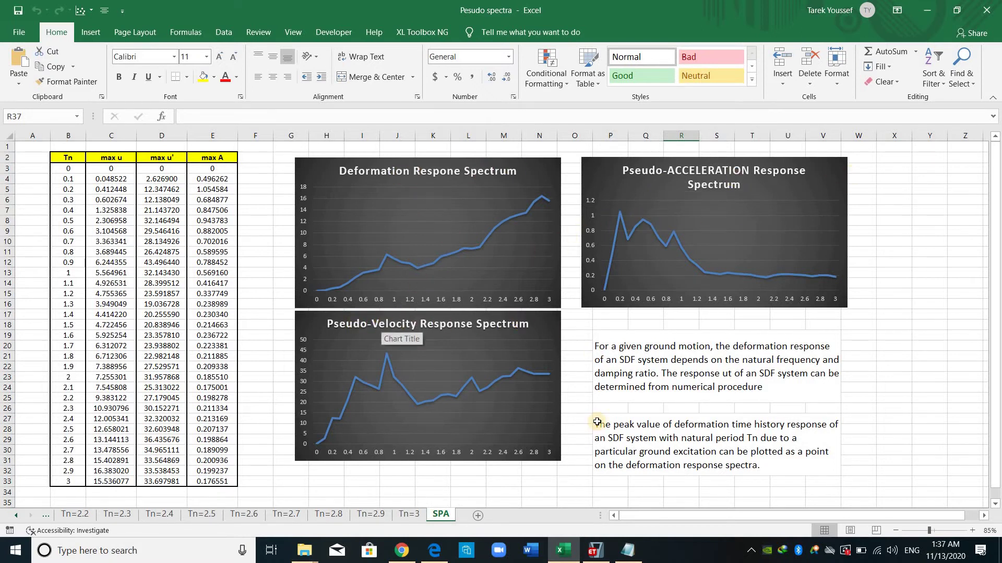
pyautogui.click(437, 551)
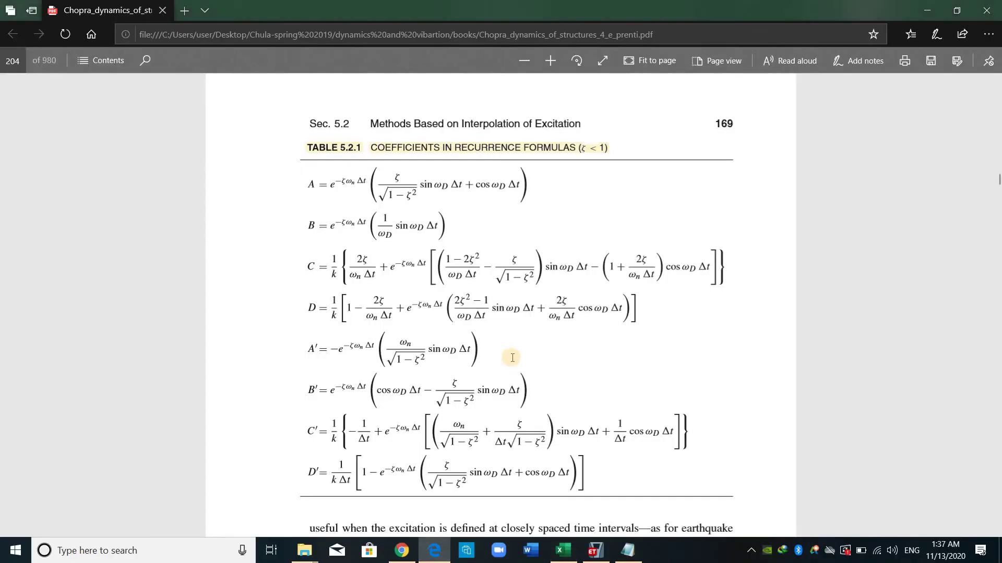
pyautogui.scroll(20, 521, 350)
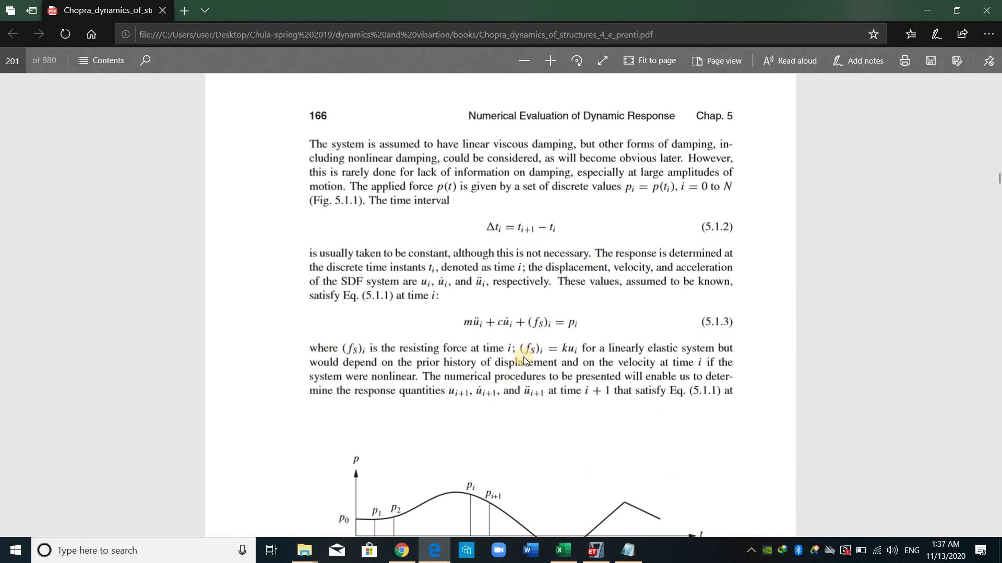
pyautogui.scroll(5, 521, 370)
pyautogui.scroll(-15, 522, 381)
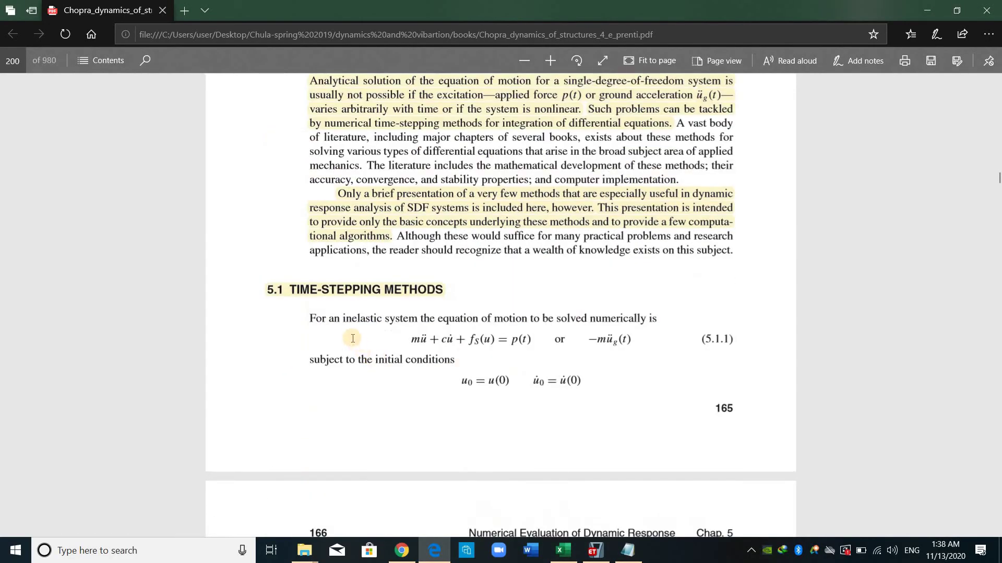
pyautogui.keyDown('ctrl'); pyautogui.scroll(3, 370, 326); pyautogui.keyUp('ctrl')
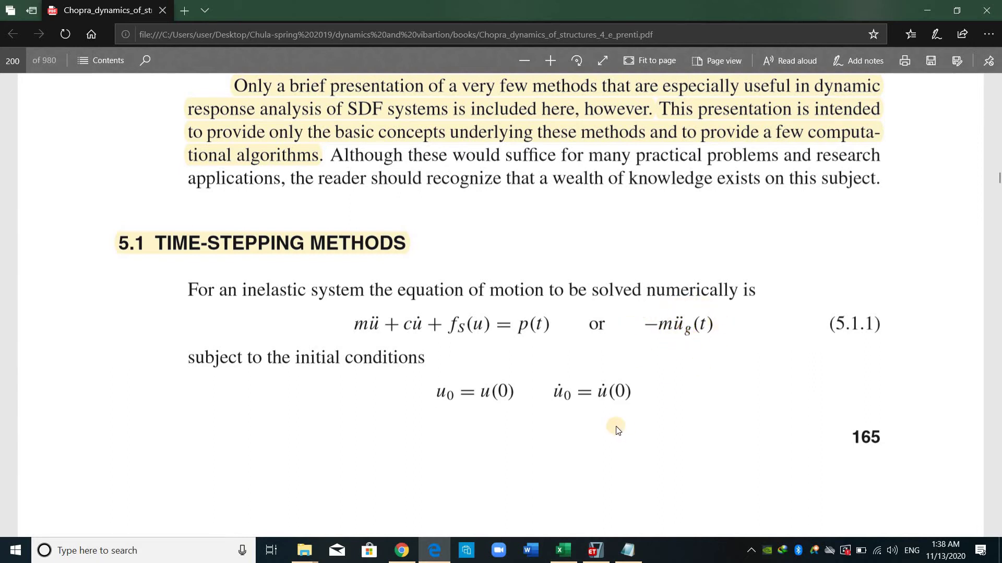
# - Minimize the PDF and read the two notes on deformation response beside the charts on the SPA sheet in Excel
pyautogui.click(922, 7)
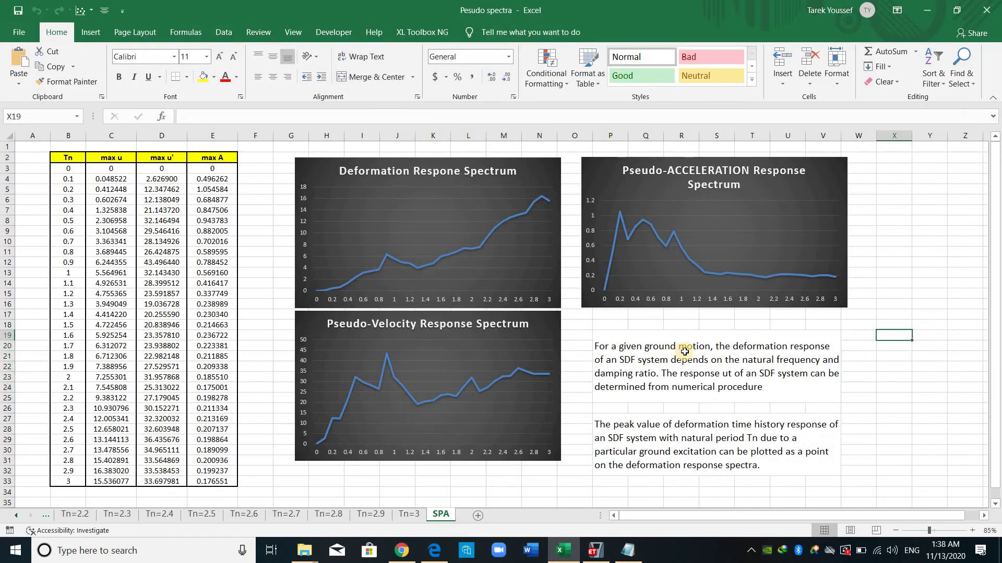
pyautogui.click(643, 350)
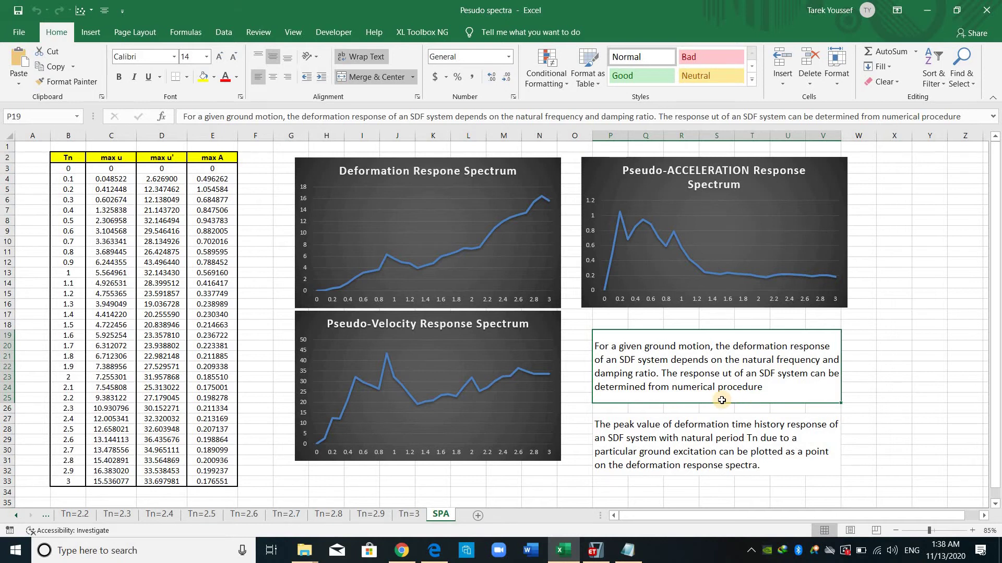
pyautogui.click(671, 441)
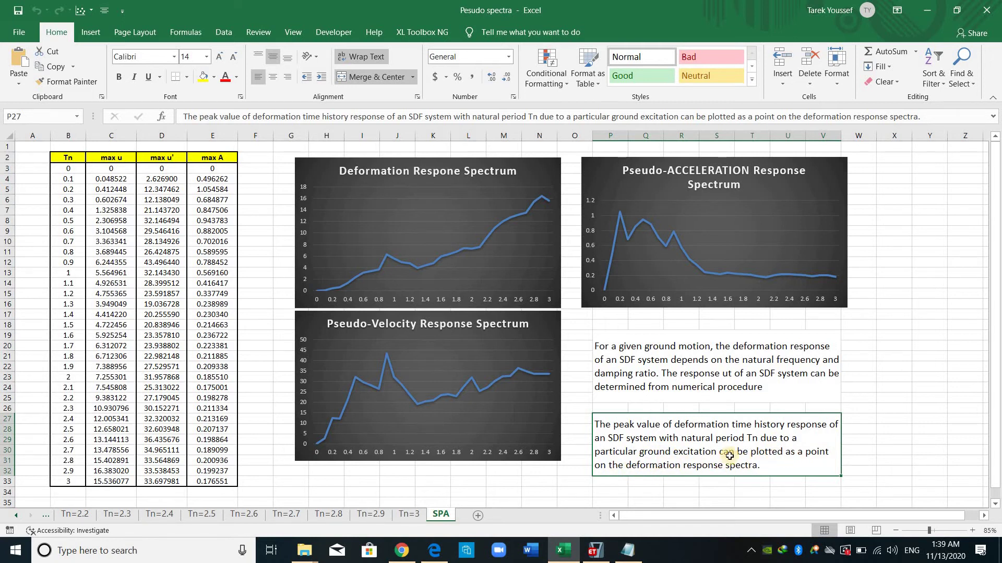
pyautogui.click(891, 427)
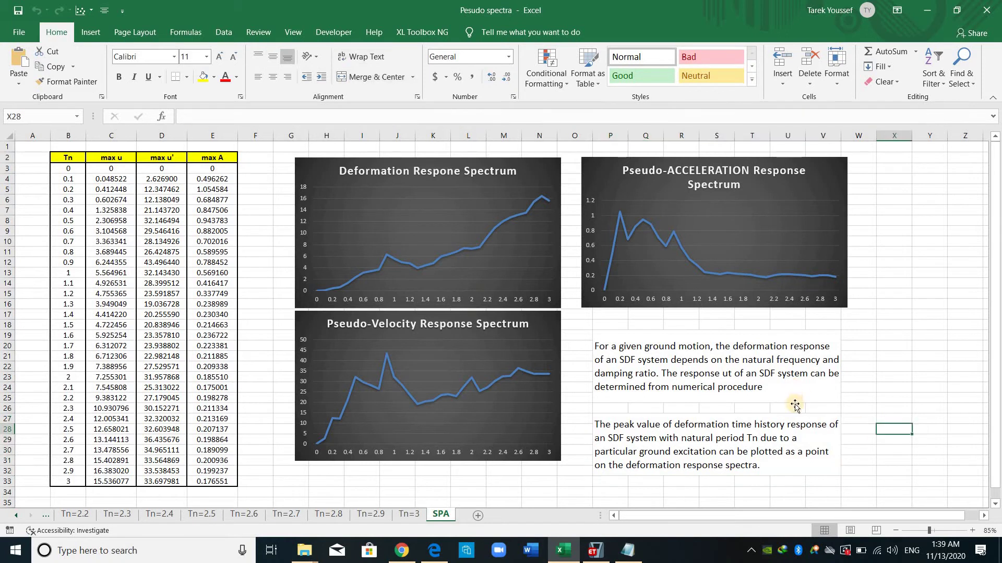
pyautogui.click(794, 402)
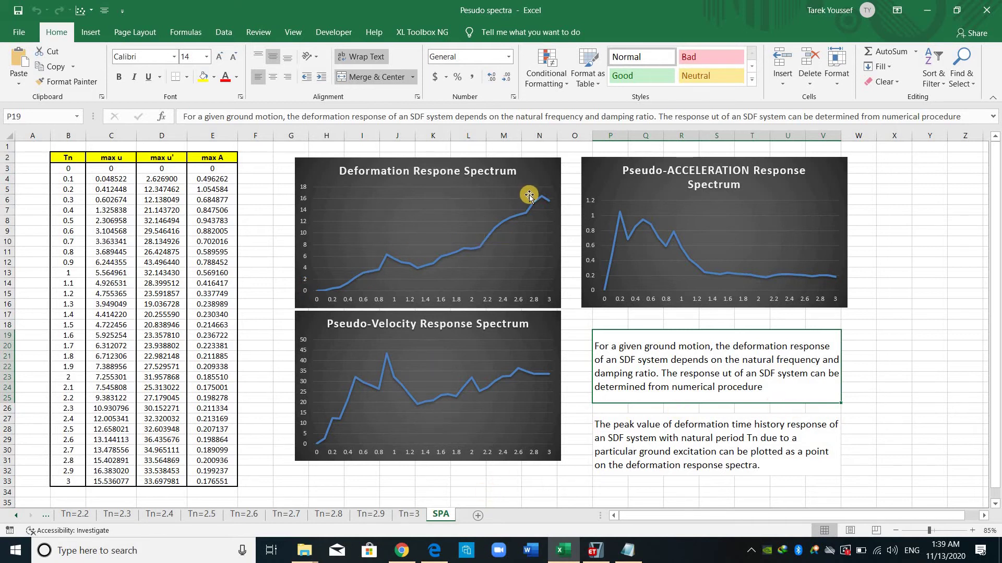
# - Open the Tn=3 sheet and view its data block together with the full time-step calculation table
pyautogui.click(409, 514)
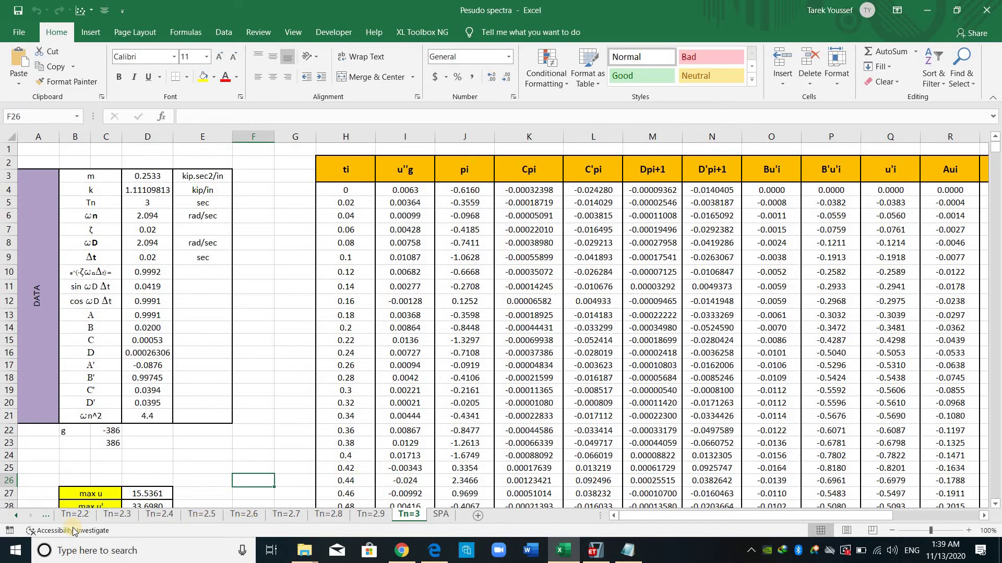
pyautogui.keyDown('ctrl'); pyautogui.scroll(-1, 75, 531); pyautogui.keyUp('ctrl')
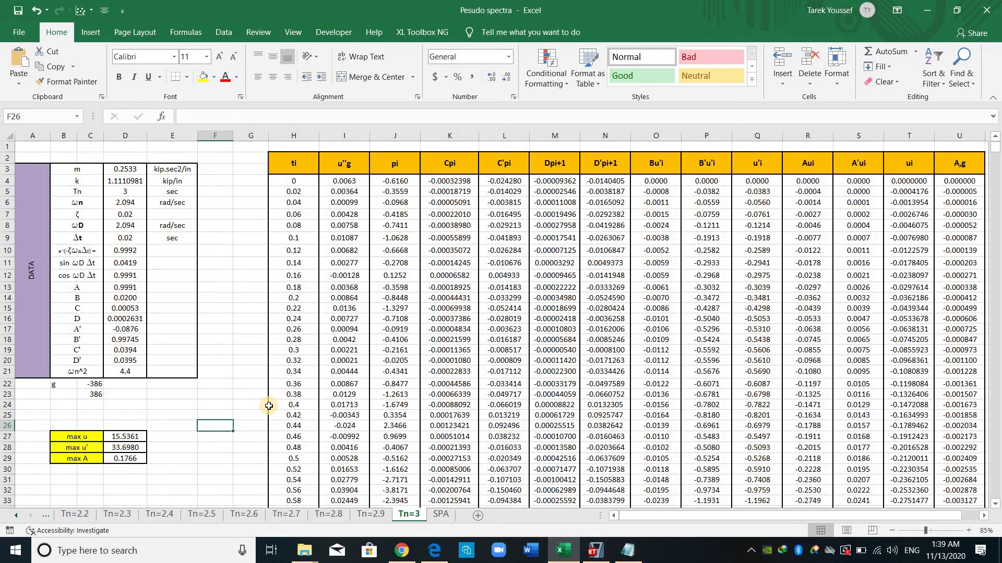
pyautogui.keyDown('ctrl'); pyautogui.scroll(-1, 256, 166); pyautogui.keyUp('ctrl')
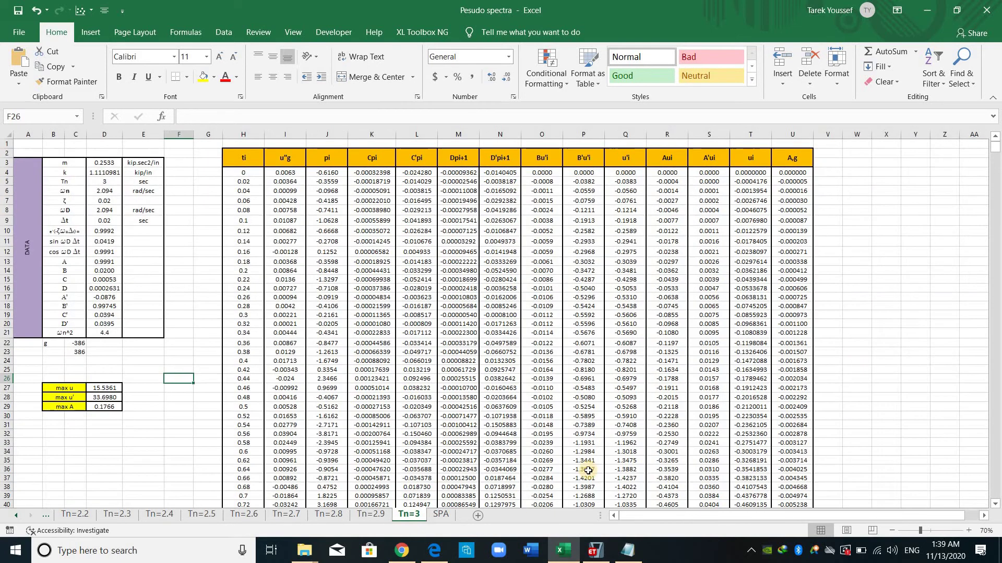
# - Switch to the Chopra PDF in Edge and compare against the recurrence formula coefficients A to D' in Table 5.2.1
pyautogui.click(434, 550)
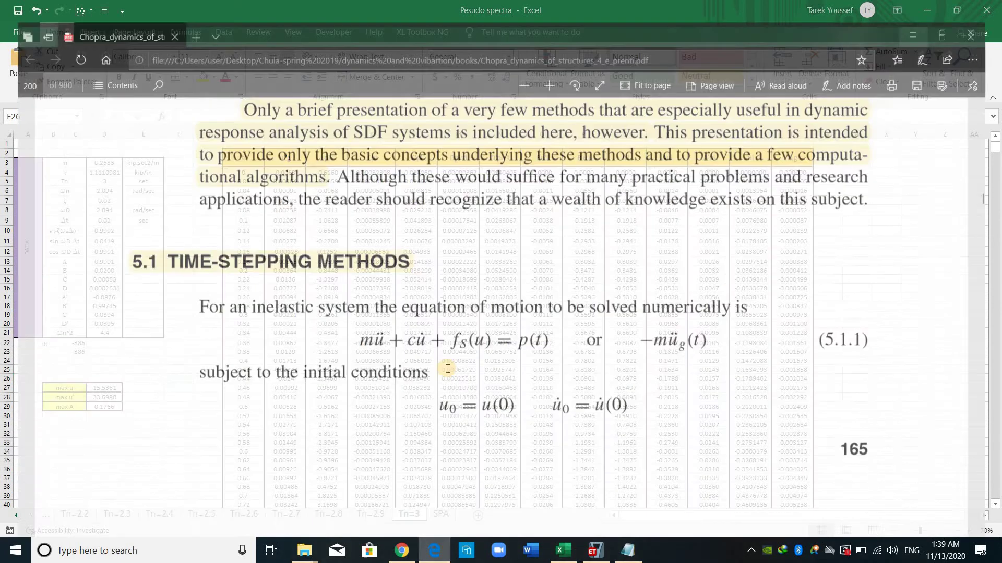
pyautogui.scroll(-5, 462, 367)
pyautogui.keyDown('ctrl'); pyautogui.scroll(-2, 462, 366); pyautogui.keyUp('ctrl')
pyautogui.scroll(-15, 469, 365)
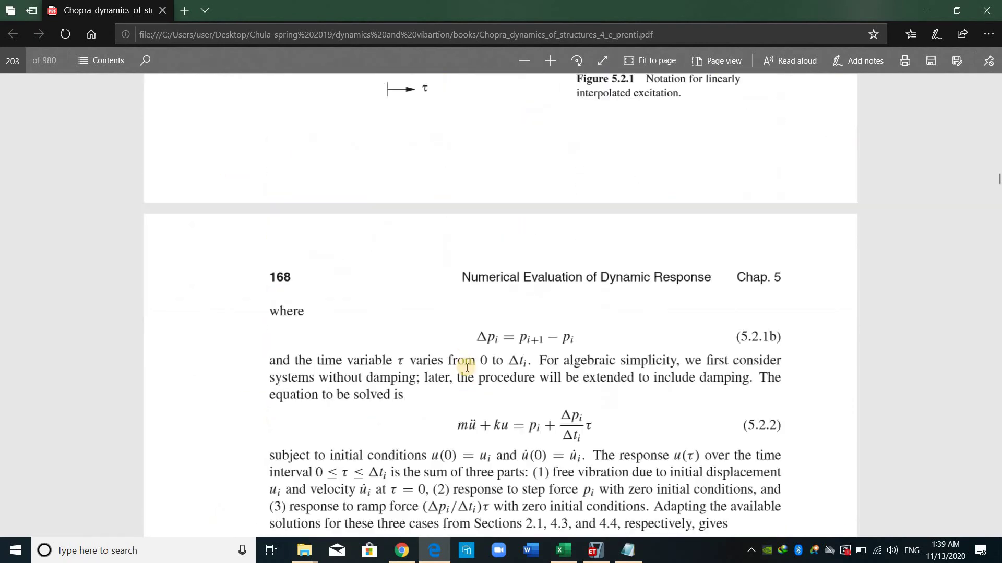
pyautogui.scroll(-8, 331, 217)
pyautogui.scroll(3, 656, 149)
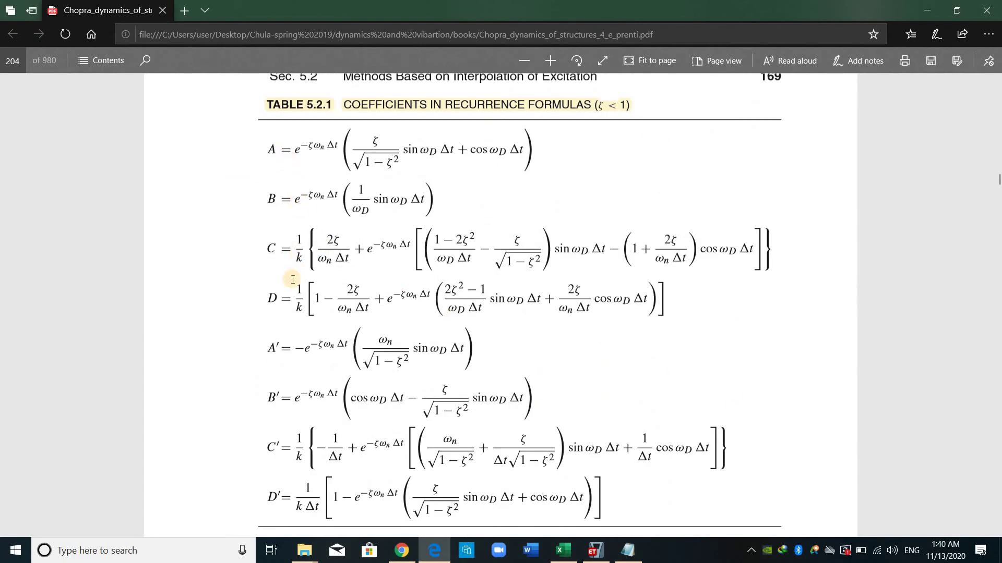
# - Return to the Tn=3 sheet in Excel and examine the computed recurrence coefficients in the data block
pyautogui.click(563, 550)
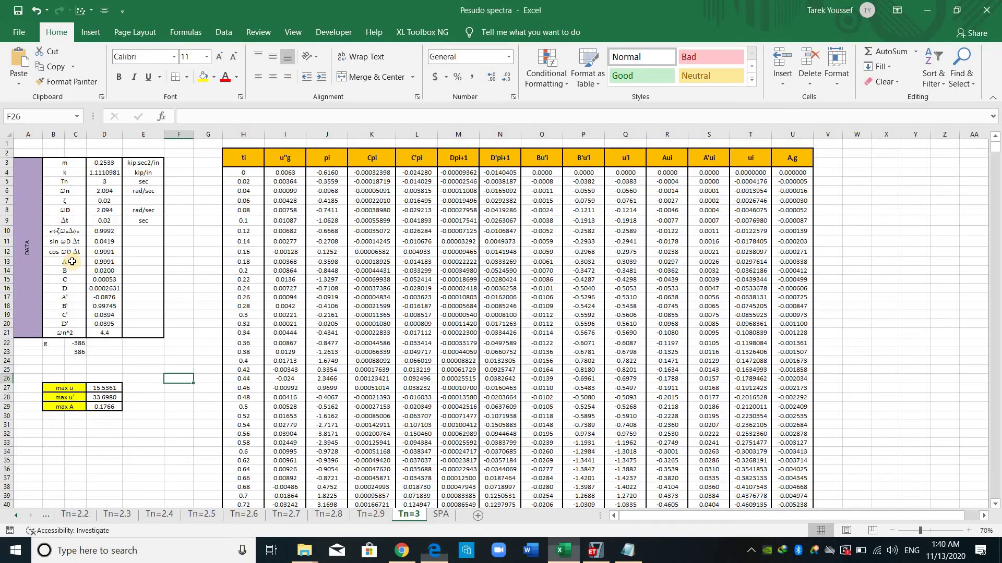
pyautogui.moveTo(72, 262); pyautogui.dragTo(104, 297)
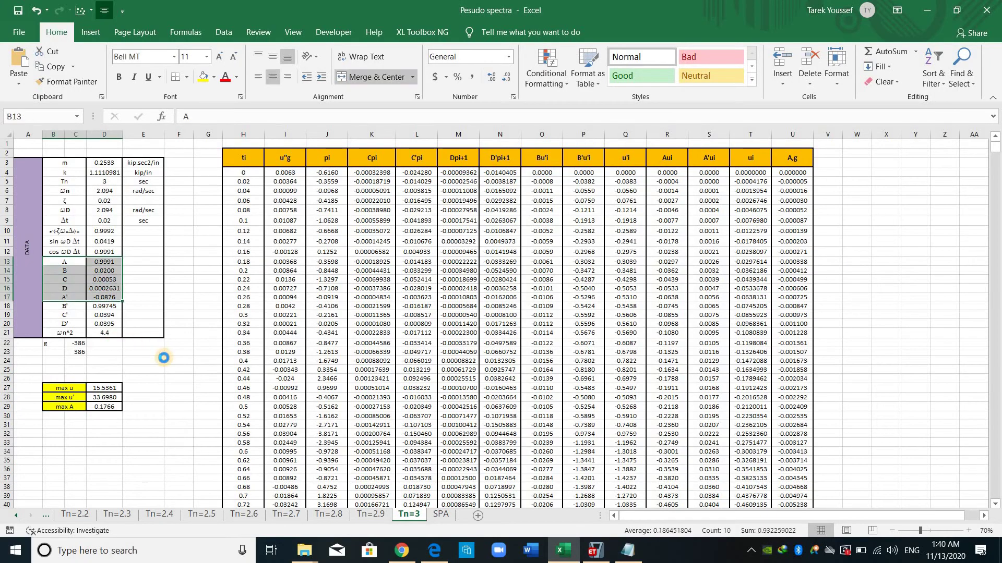
pyautogui.click(156, 345)
pyautogui.keyDown('ctrl'); pyautogui.scroll(1, 271, 364); pyautogui.keyUp('ctrl')
pyautogui.keyDown('ctrl'); pyautogui.scroll(-1, 99, 180); pyautogui.keyUp('ctrl')
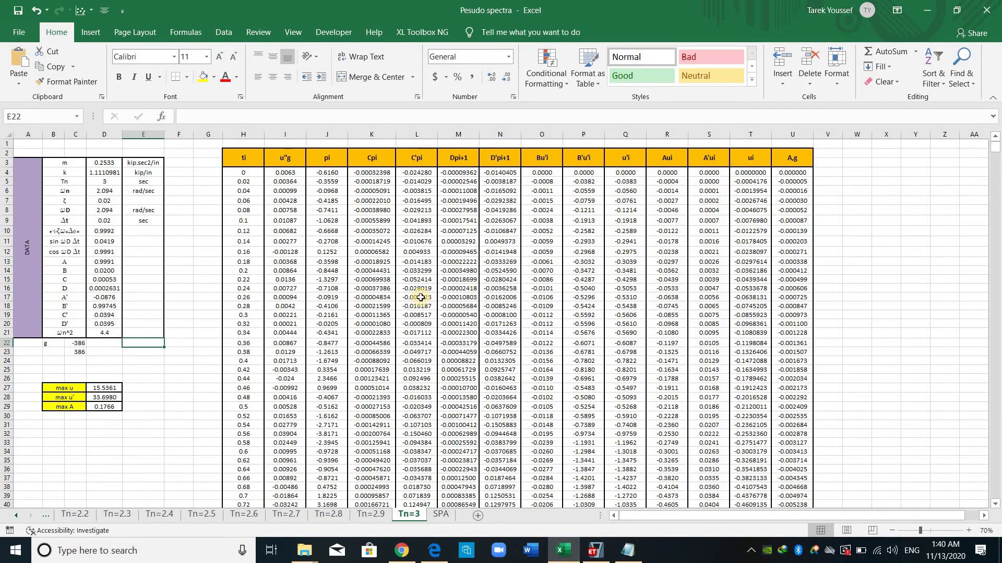
pyautogui.press('Down')
pyautogui.press('Down')
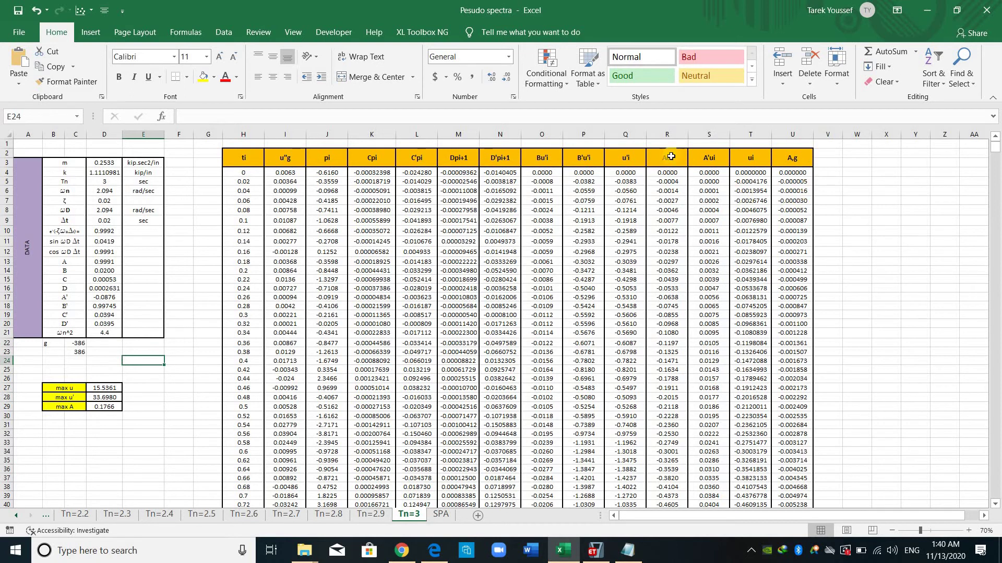
# - Inspect the formula in the first row of the A,g column, leave it, and check the maximum response values
pyautogui.click(798, 173)
pyautogui.press('F2')
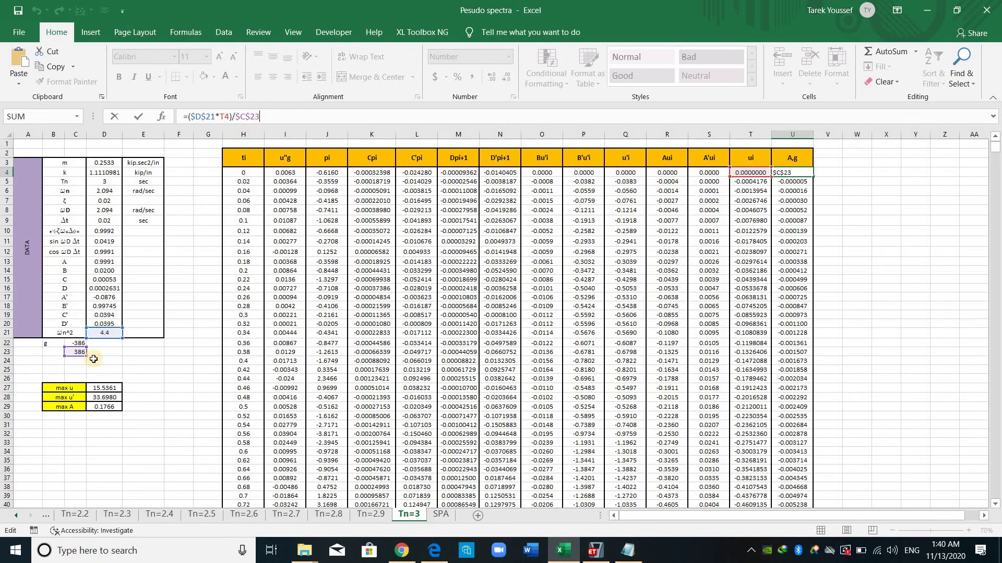
pyautogui.click(65, 407)
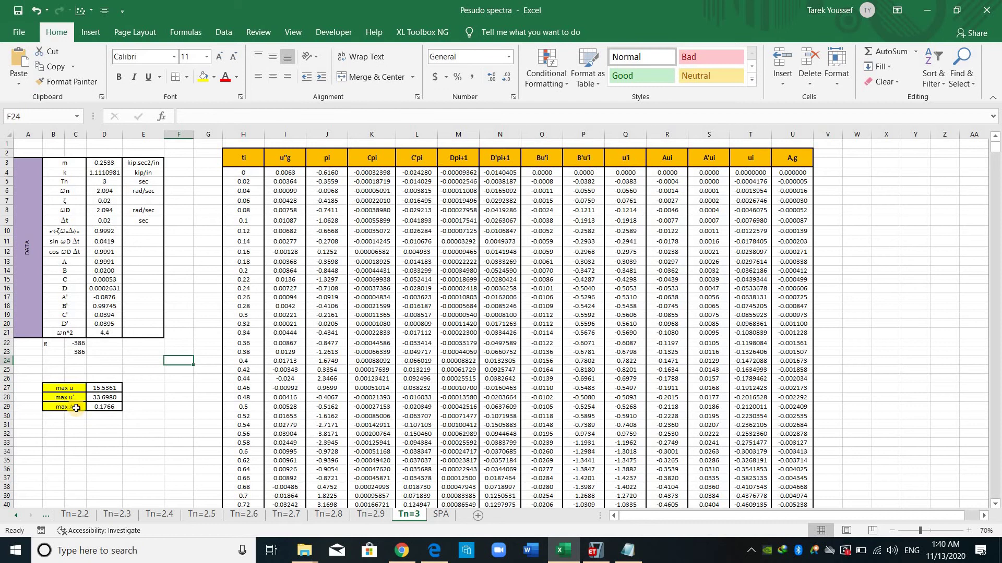
# - Inspect the MAX formulas behind max A, max u' and max u in the Tn=3 results block
pyautogui.click(112, 408)
pyautogui.press('F2')
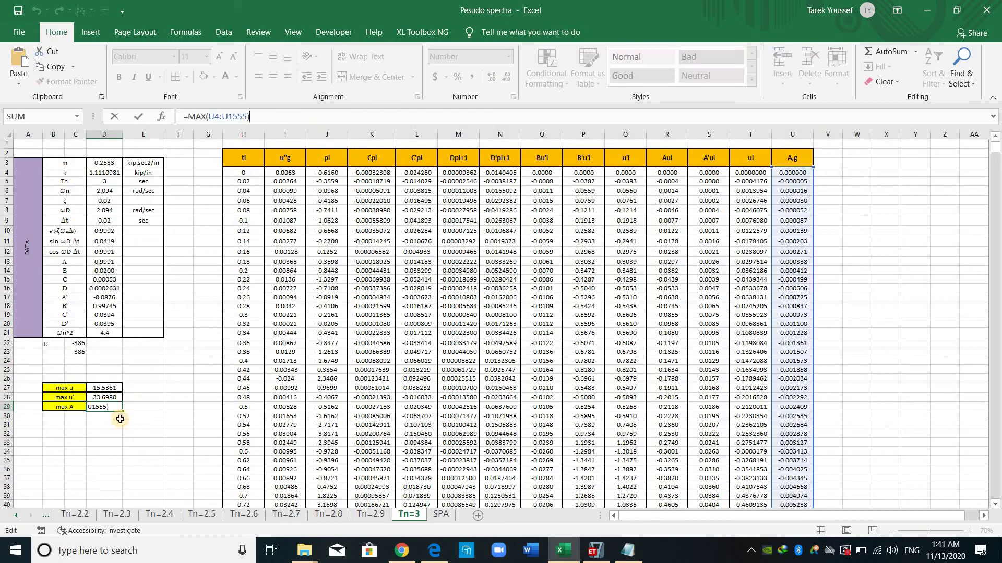
pyautogui.press('Return')
pyautogui.click(92, 397)
pyautogui.press('F2')
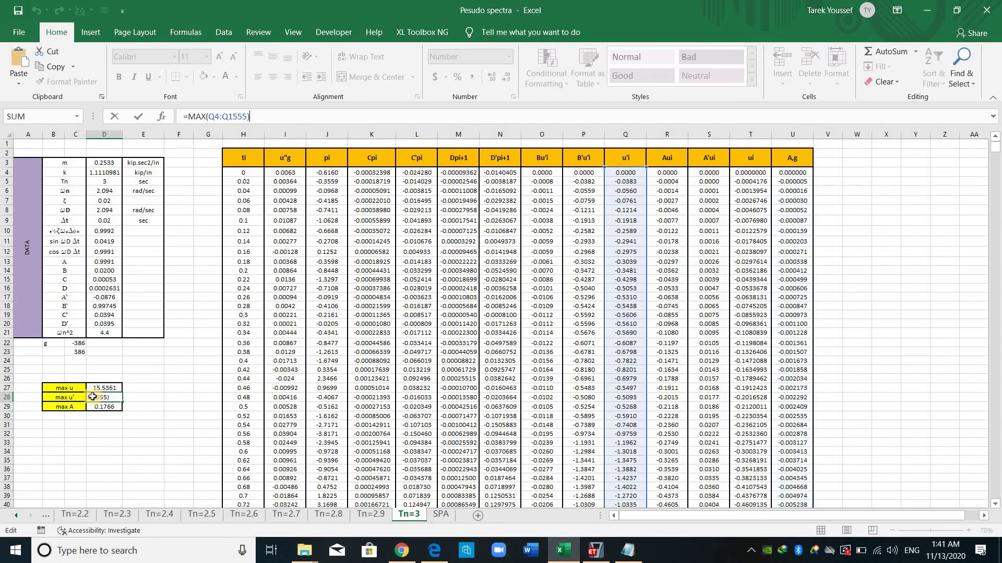
pyautogui.click(102, 389)
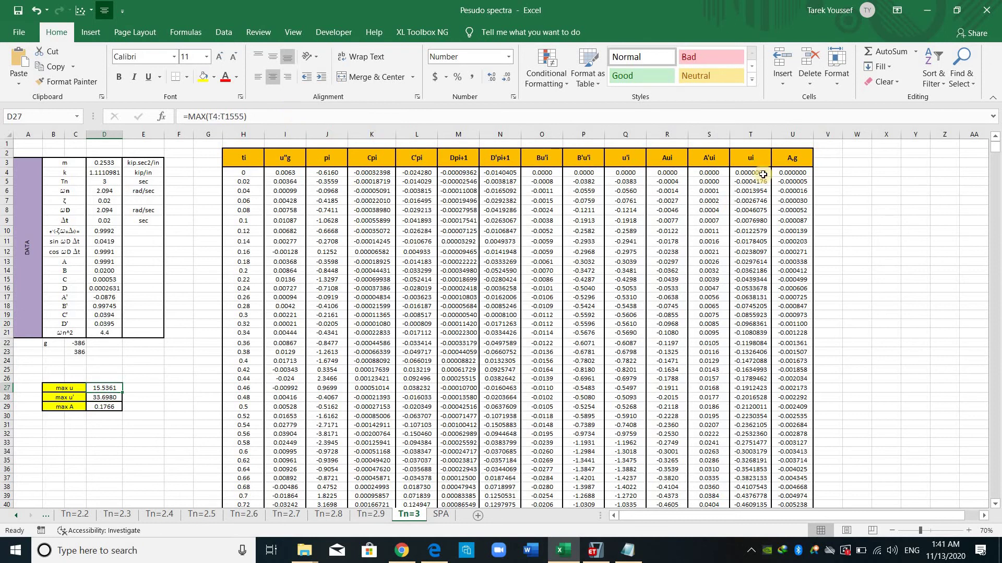
pyautogui.click(172, 388)
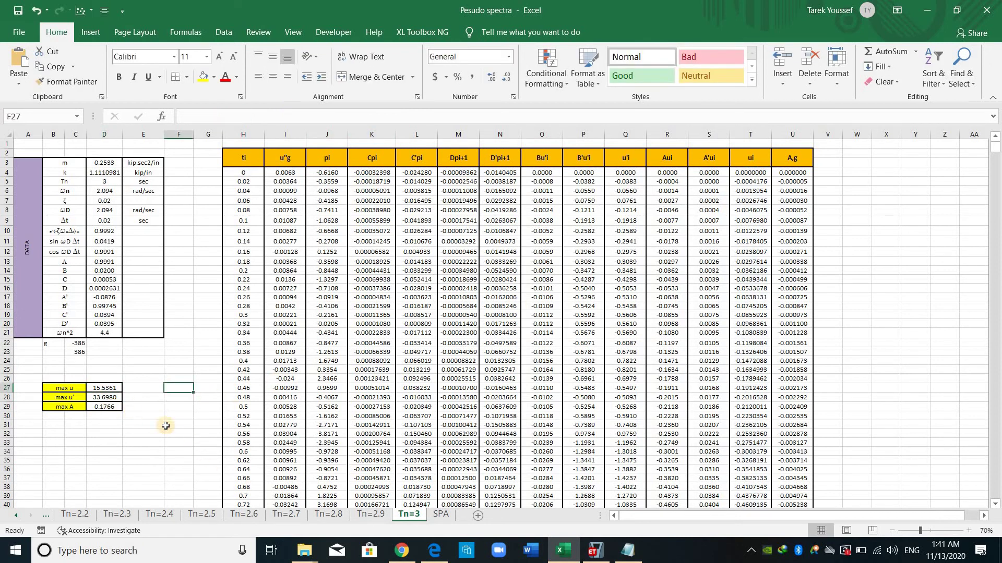
pyautogui.click(114, 407)
pyautogui.click(163, 425)
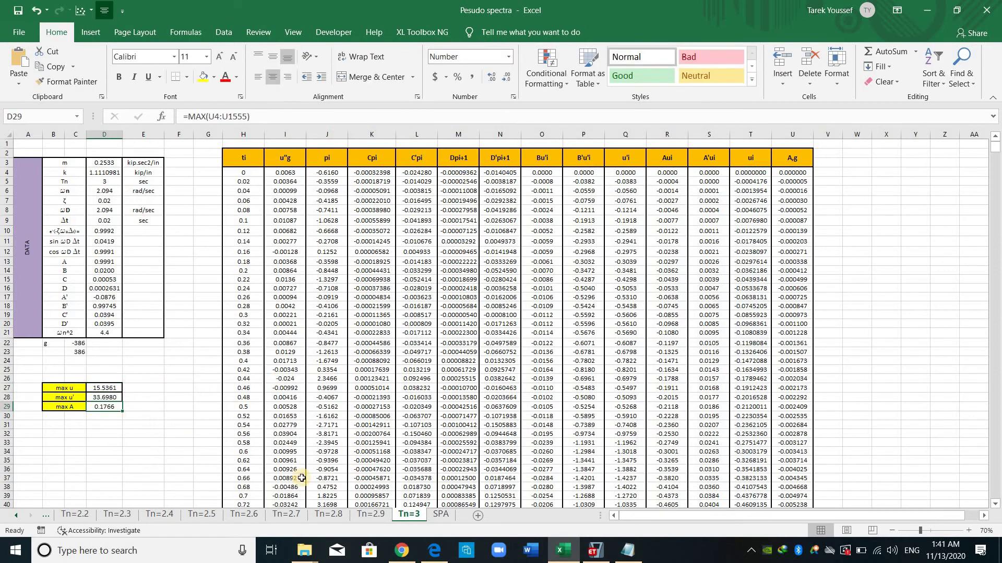
# - On the SPA sheet, trace the max A value for Tn = 3 to its source cell, and return to SPA
pyautogui.click(445, 516)
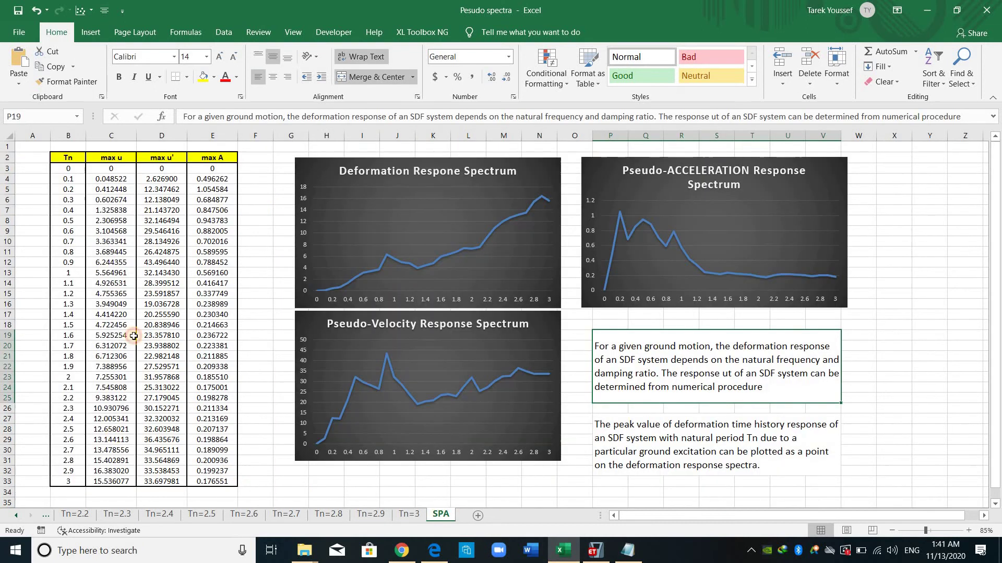
pyautogui.click(68, 481)
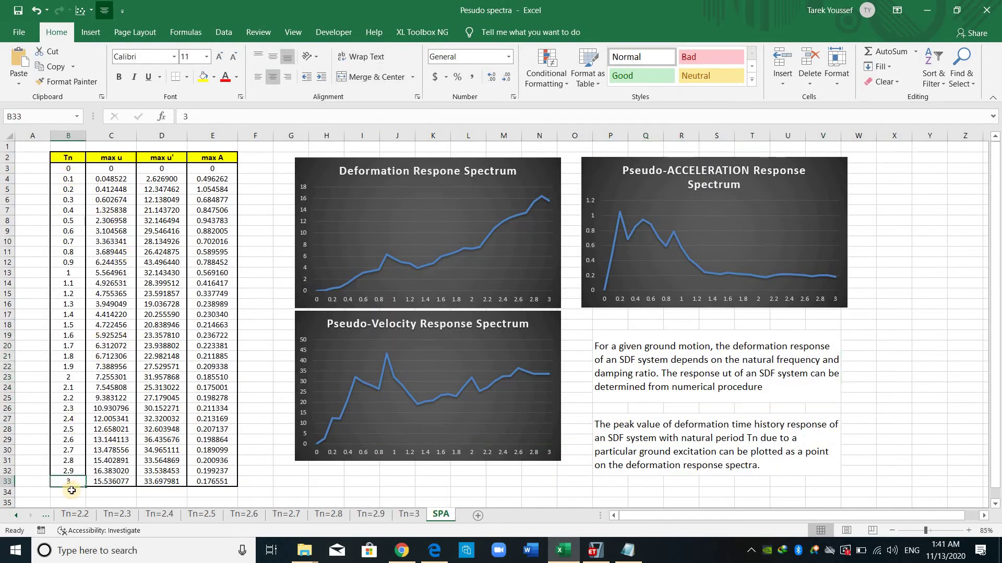
pyautogui.click(224, 478)
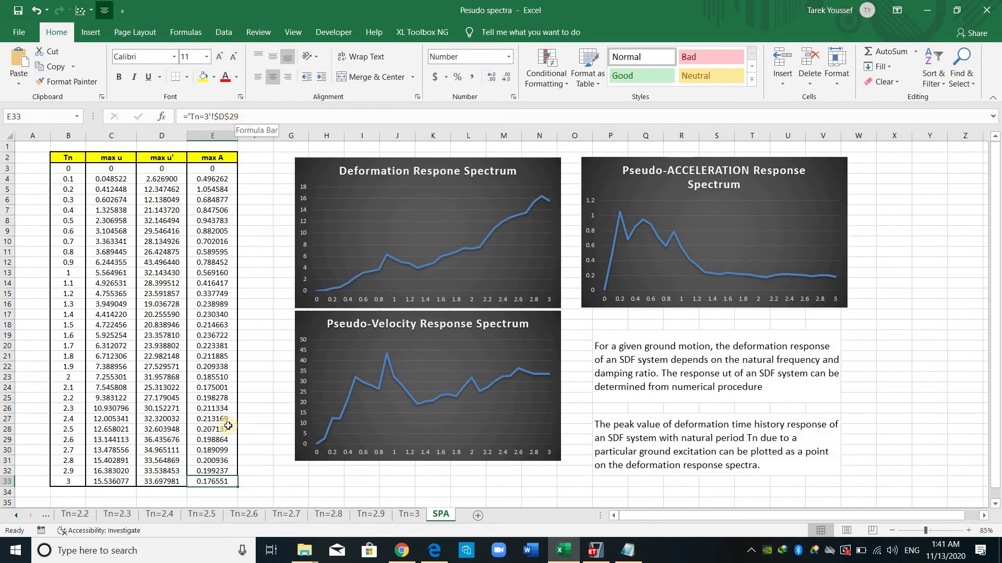
pyautogui.hotkey('ctrl', '[')
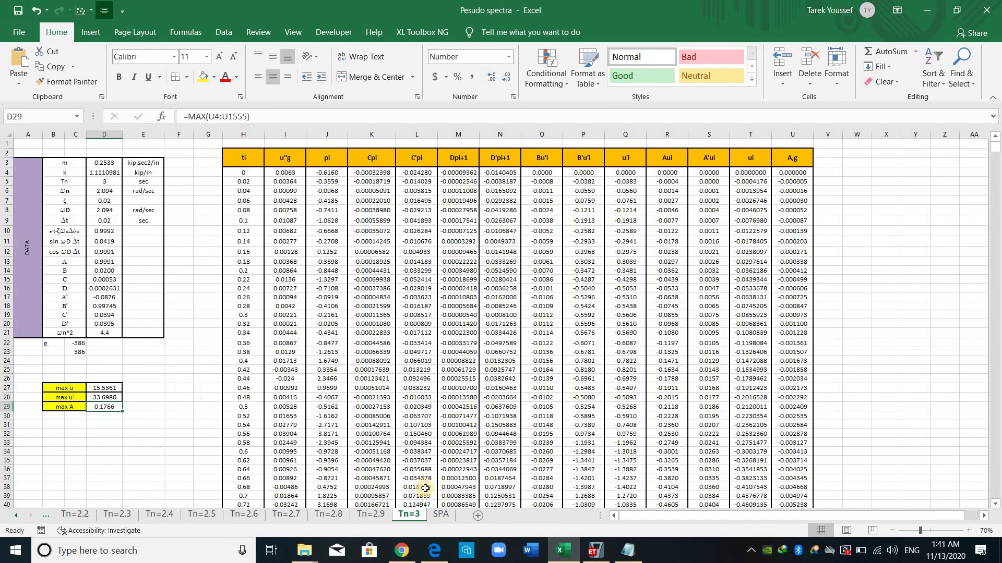
pyautogui.click(441, 515)
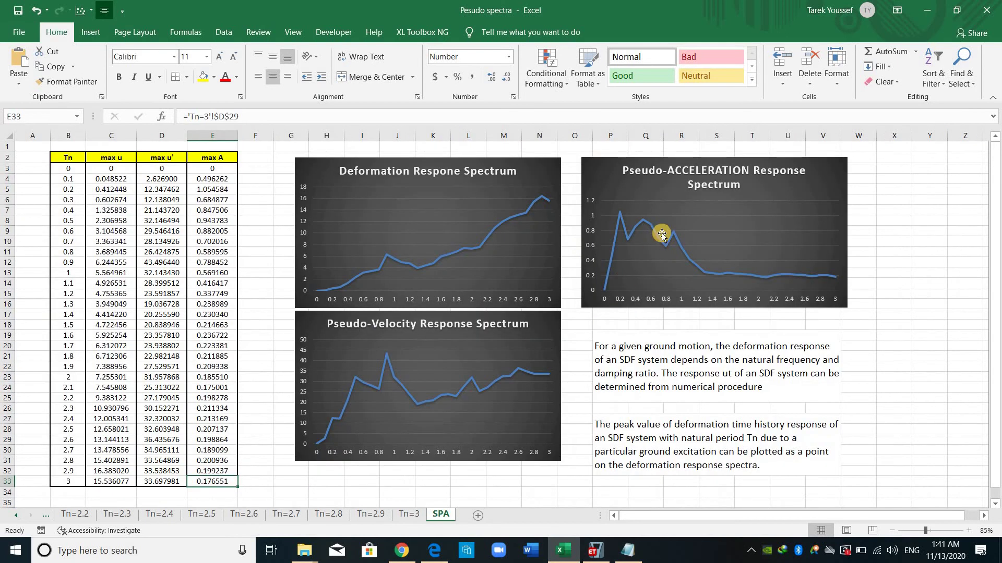
# - Check the data series behind the Pseudo-Acceleration chart and its Tn = 3 value, and return to the Tn=3 sheet
pyautogui.click(660, 234)
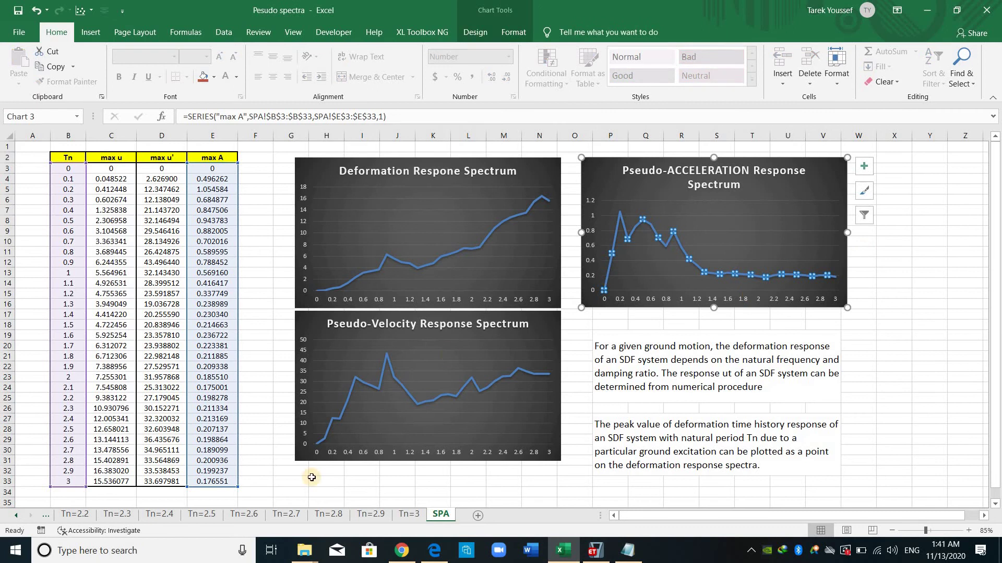
pyautogui.click(223, 483)
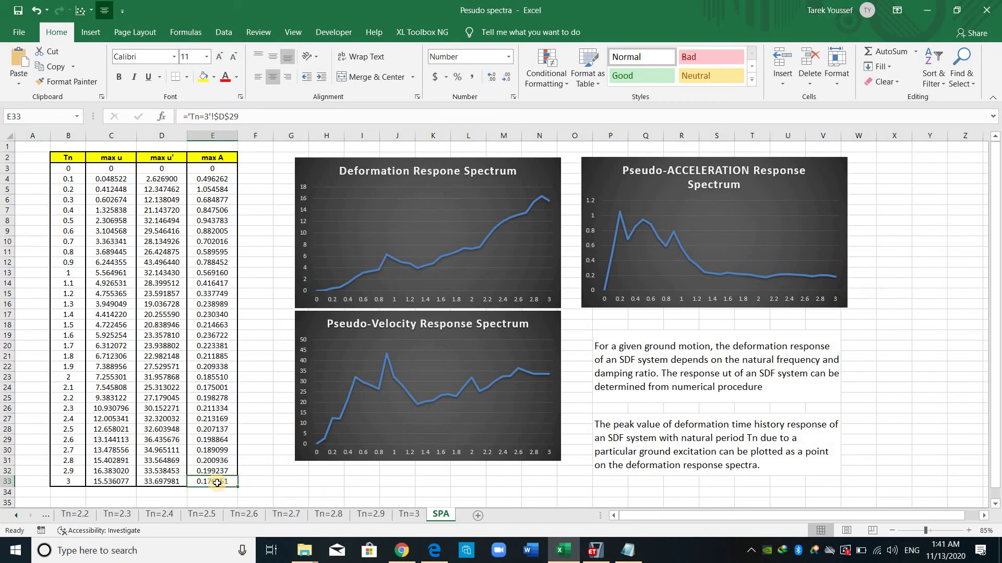
pyautogui.click(411, 515)
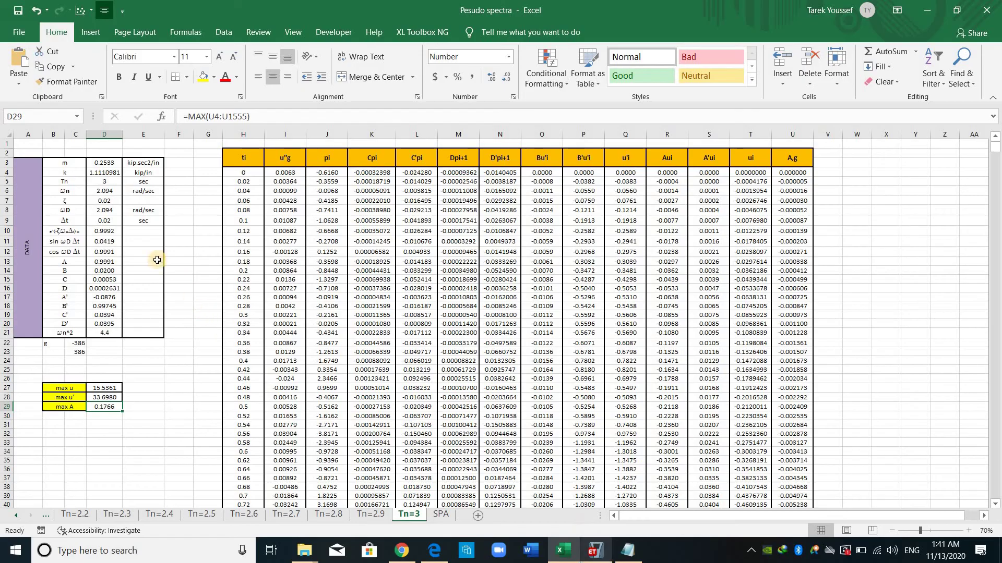
# - Switch to ETABS, leave the time history spectrum view, and review the Bangkok_2.5% response spectrum function and its damping ratio
pyautogui.click(595, 550)
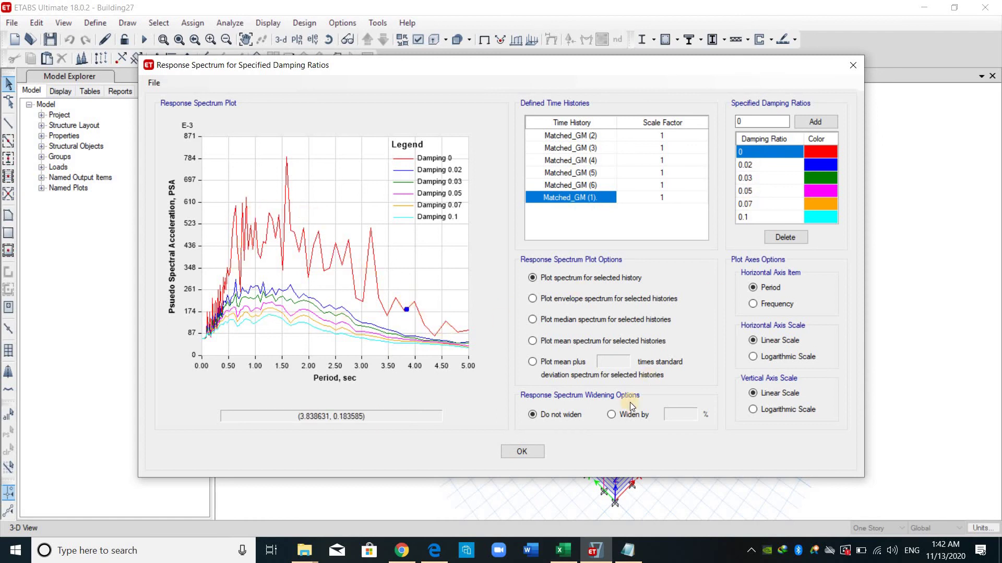
pyautogui.click(524, 452)
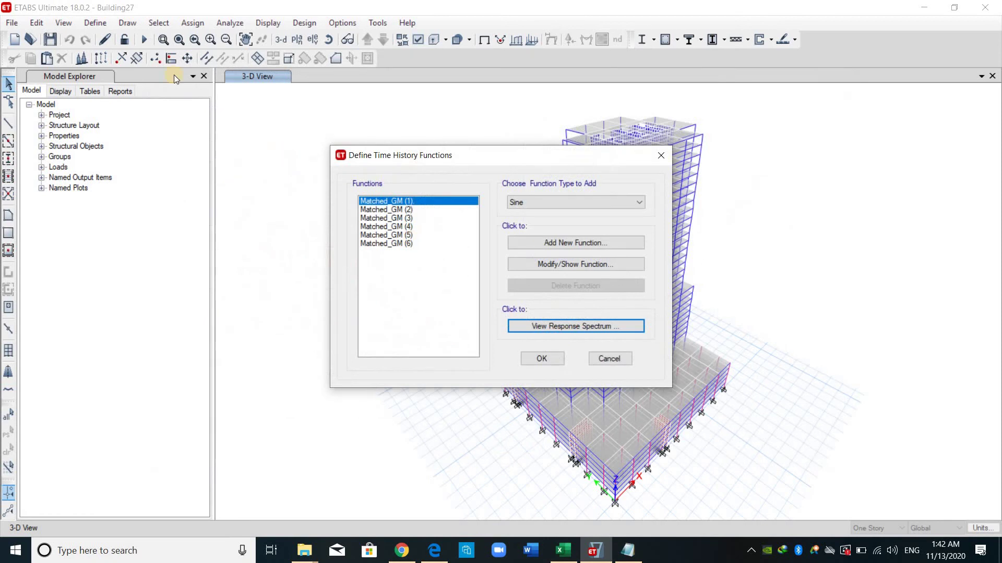
pyautogui.click(89, 25)
pyautogui.click(165, 218)
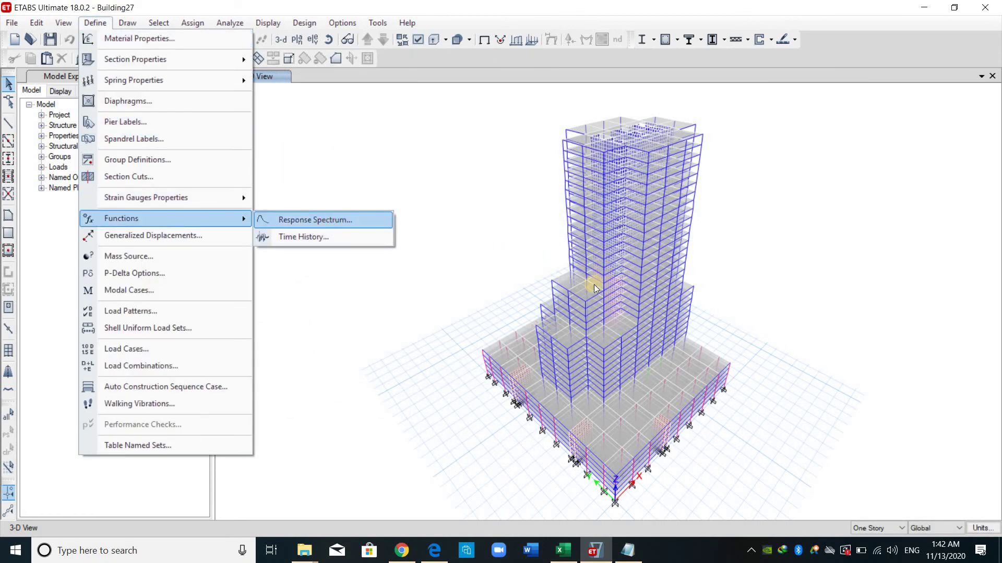
pyautogui.click(553, 284)
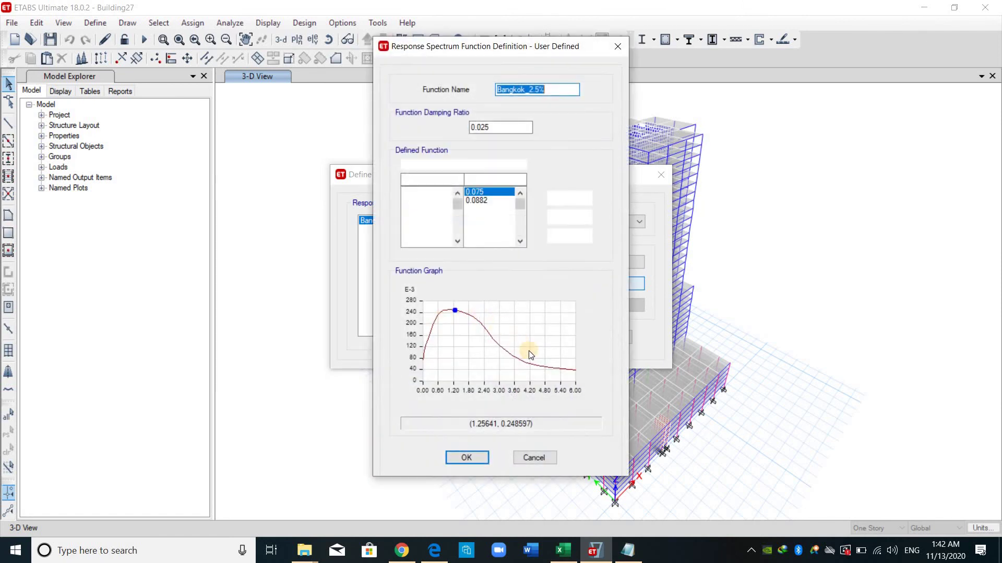
pyautogui.click(477, 458)
# - Open the response spectrum view for the defined time history functions
pyautogui.click(95, 24)
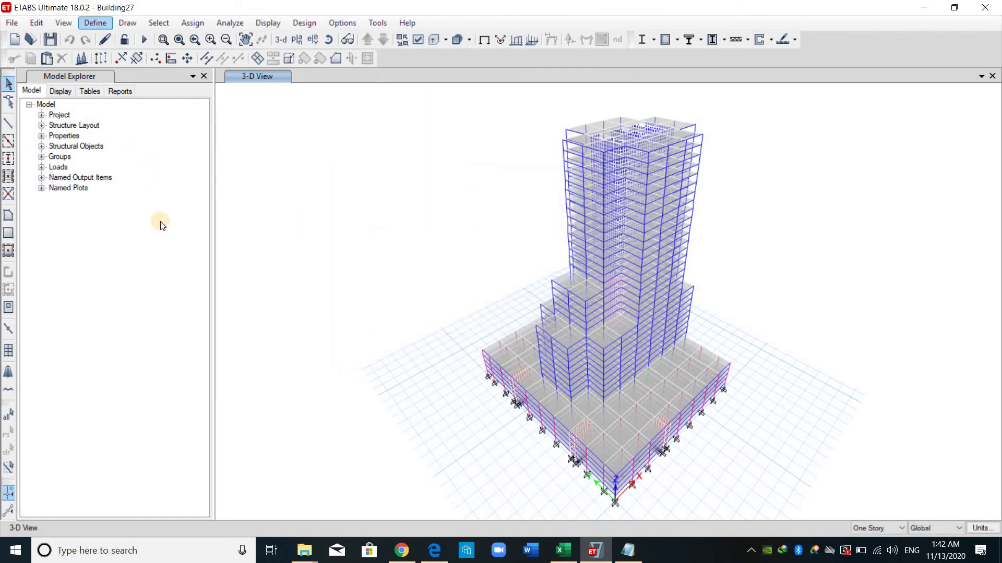
pyautogui.moveTo(161, 222)
pyautogui.click(479, 249)
pyautogui.press('Right')
pyautogui.press('Down')
pyautogui.press('Return')
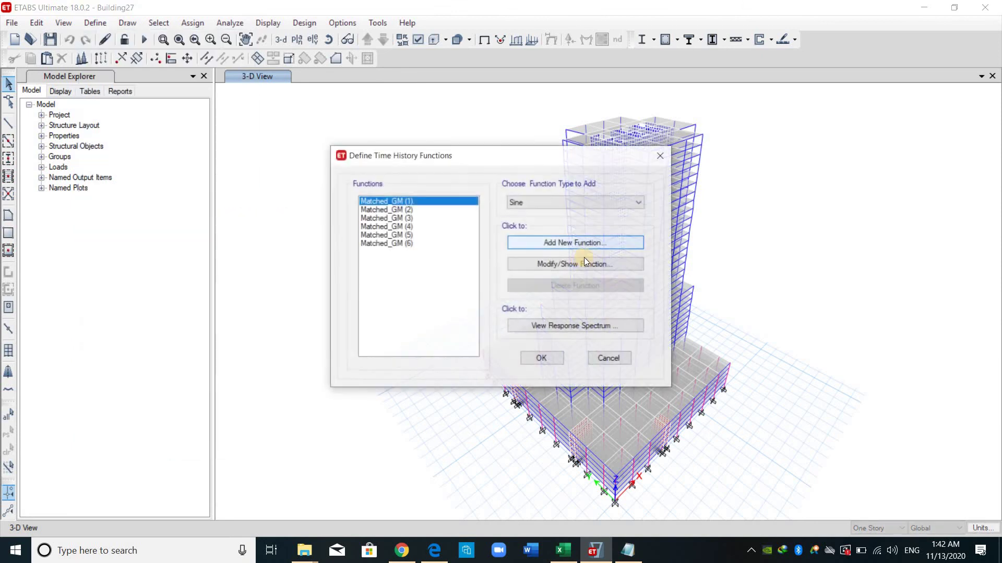
pyautogui.click(578, 327)
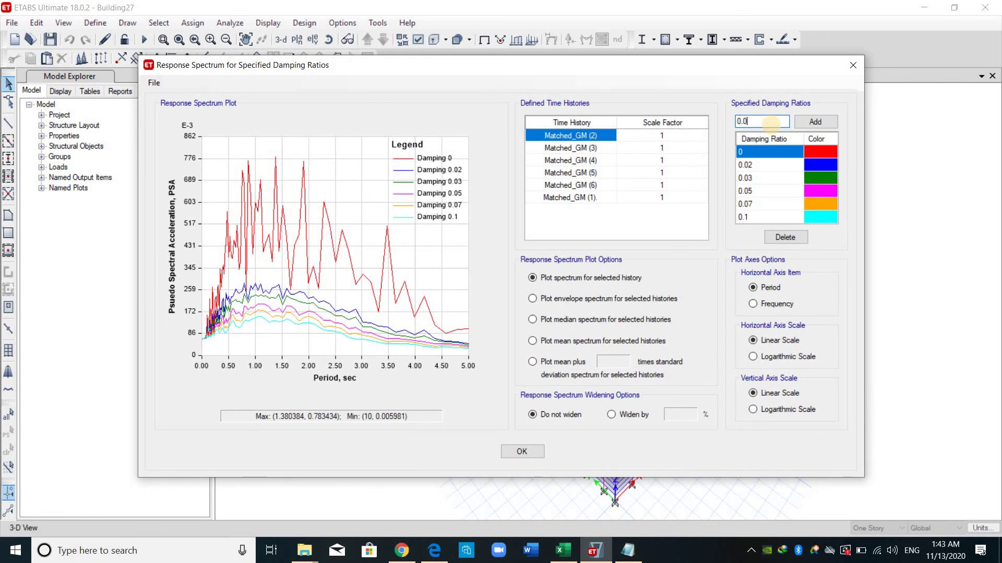
# - Add a 0.025 damping ratio and delete the 0, 0.02, 0.03, 0.05, 0.07 and 0.1 ratios from the spectrum plot
pyautogui.click(806, 123)
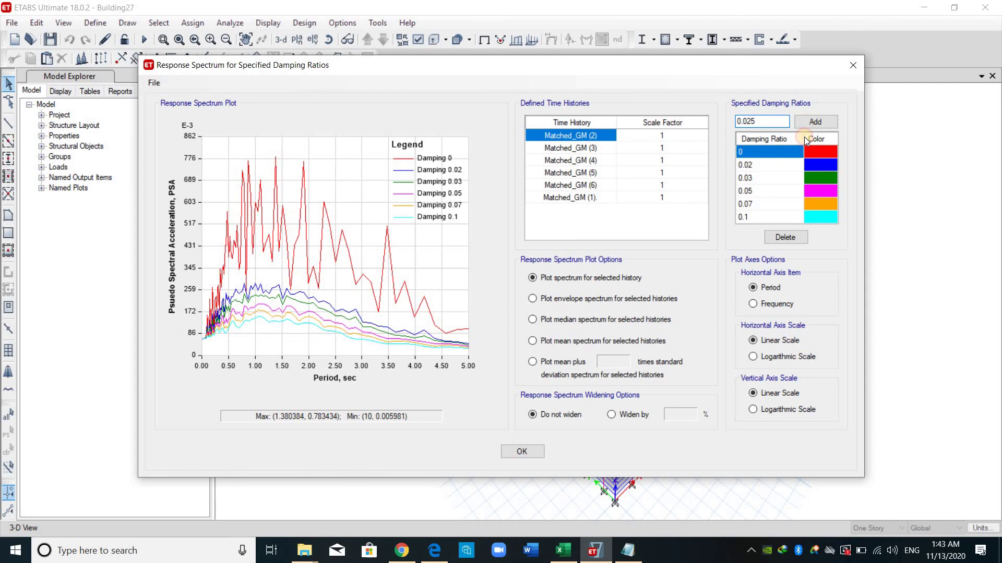
pyautogui.click(769, 167)
pyautogui.click(788, 235)
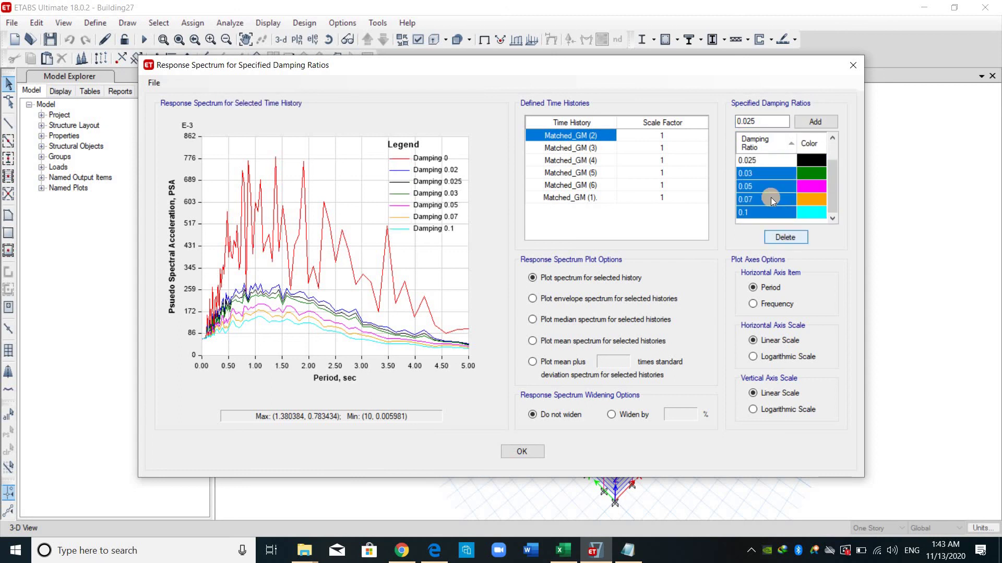
pyautogui.moveTo(756, 152); pyautogui.dragTo(757, 165)
pyautogui.click(785, 238)
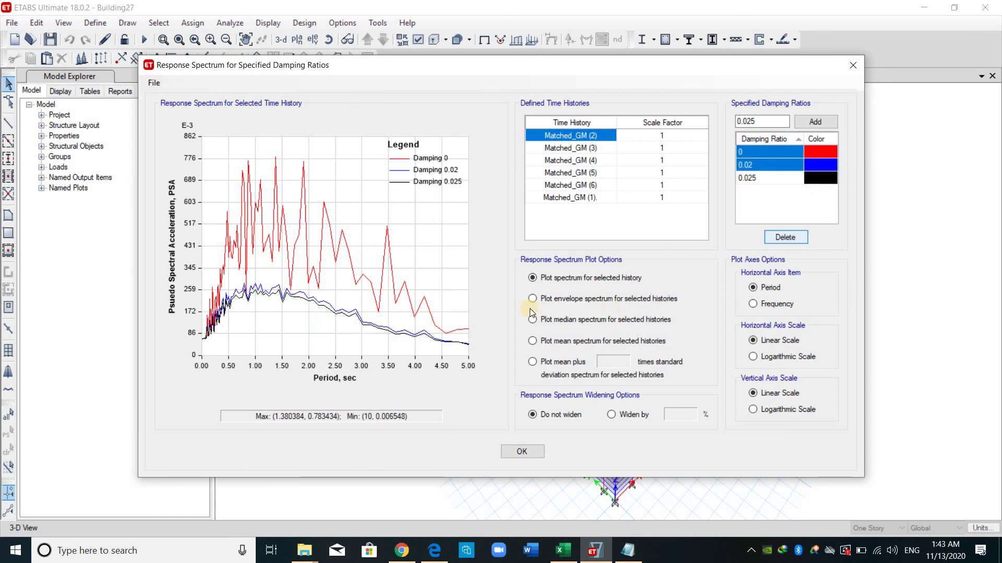
# - Examine the 0.025-damping spectrum curve of Matched_GM (2) and go through the spectra of Matched_GM (3), (4), (5), (6) and (1)
pyautogui.click(304, 185)
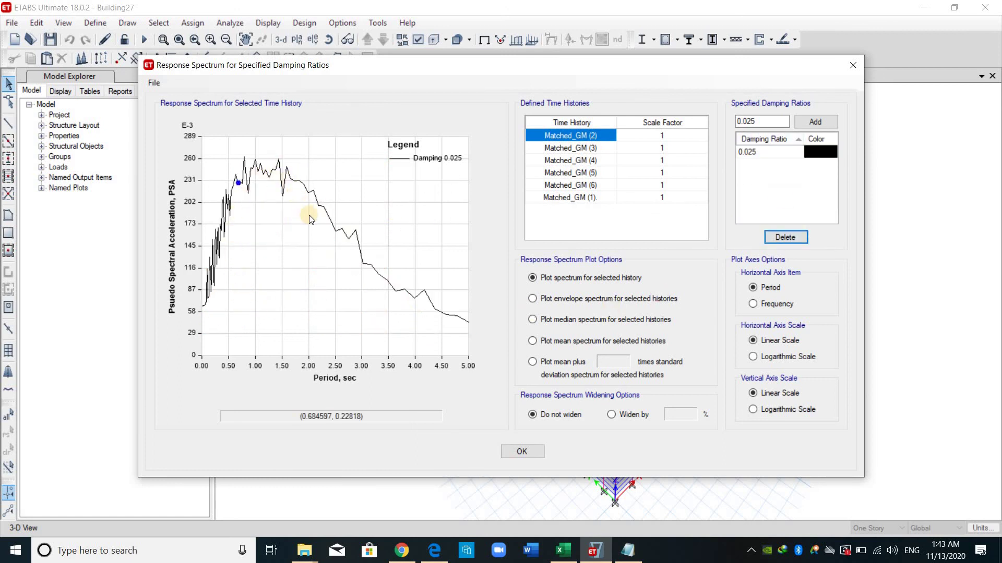
pyautogui.click(367, 303)
pyautogui.click(256, 219)
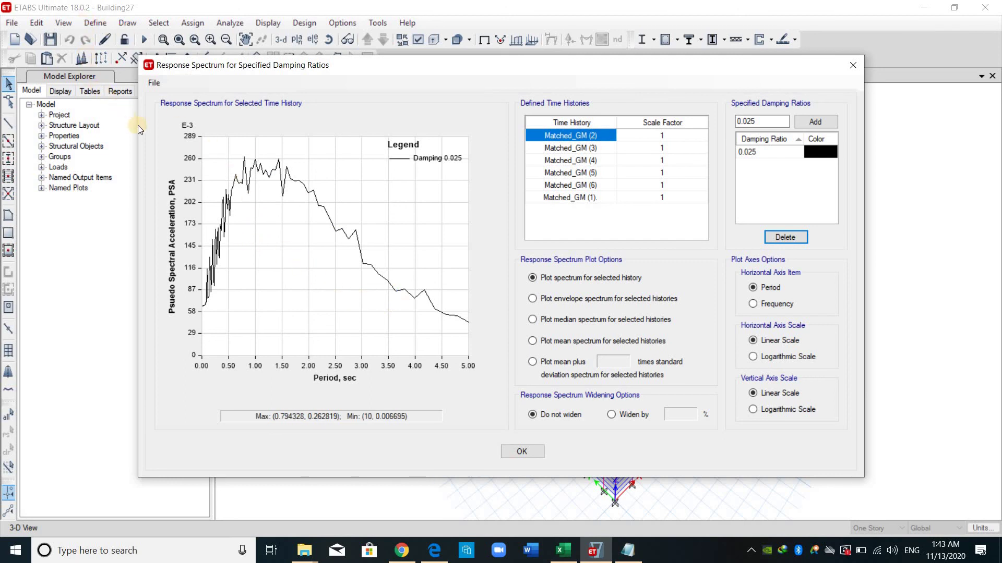
pyautogui.click(572, 149)
pyautogui.click(574, 162)
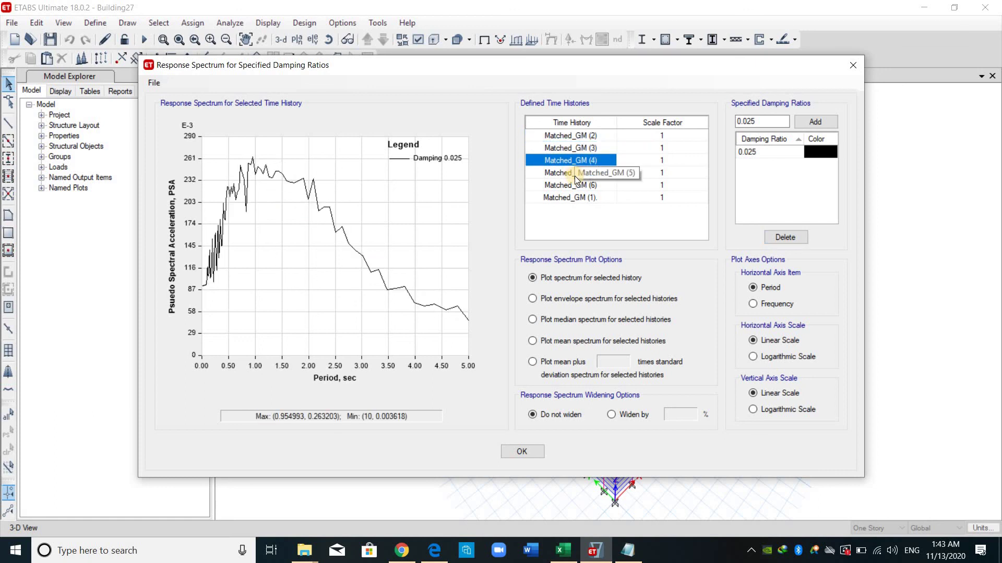
pyautogui.click(582, 178)
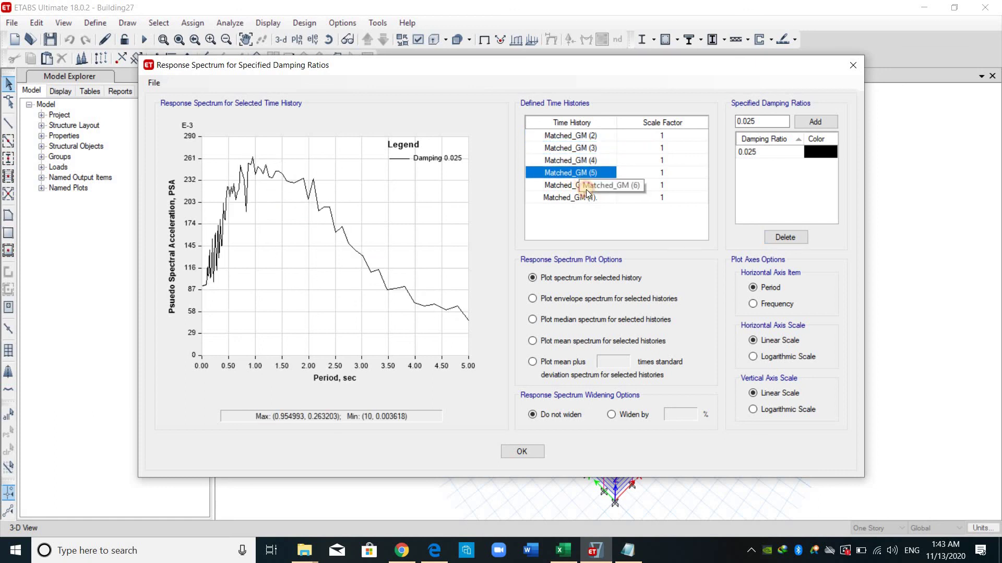
pyautogui.click(586, 189)
pyautogui.click(590, 199)
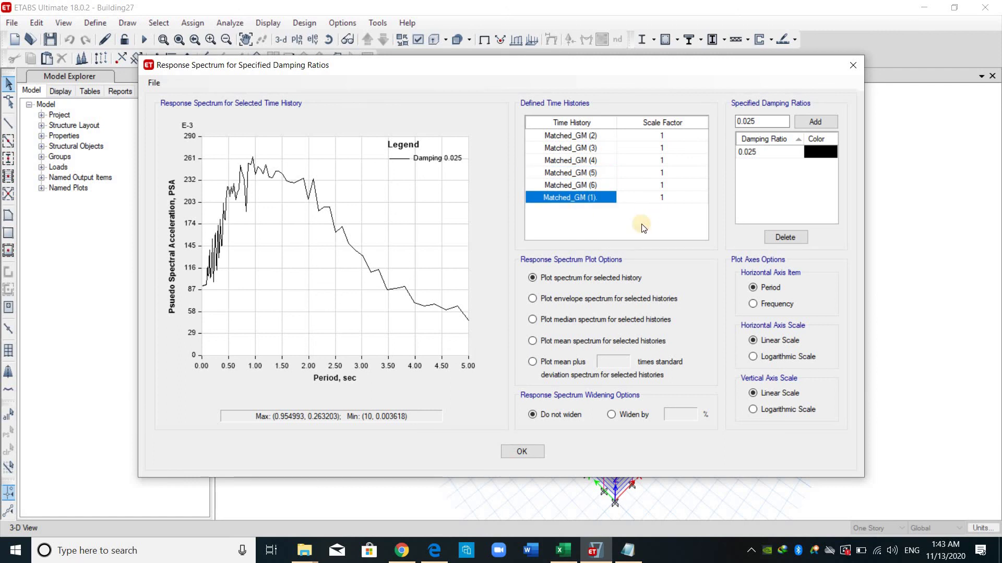